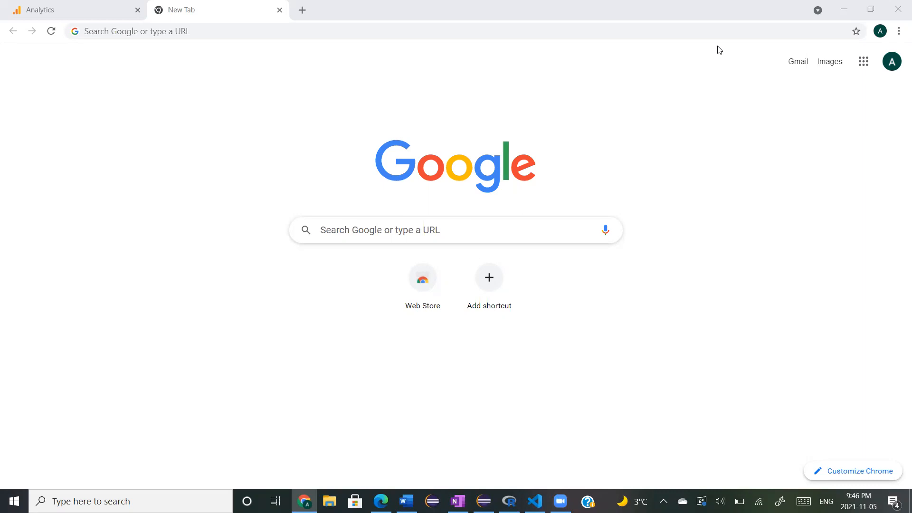
Search the web for "google sites" and open the Google Sites sign-in result
{"action": "left_click", "coordinate": [425, 81]}
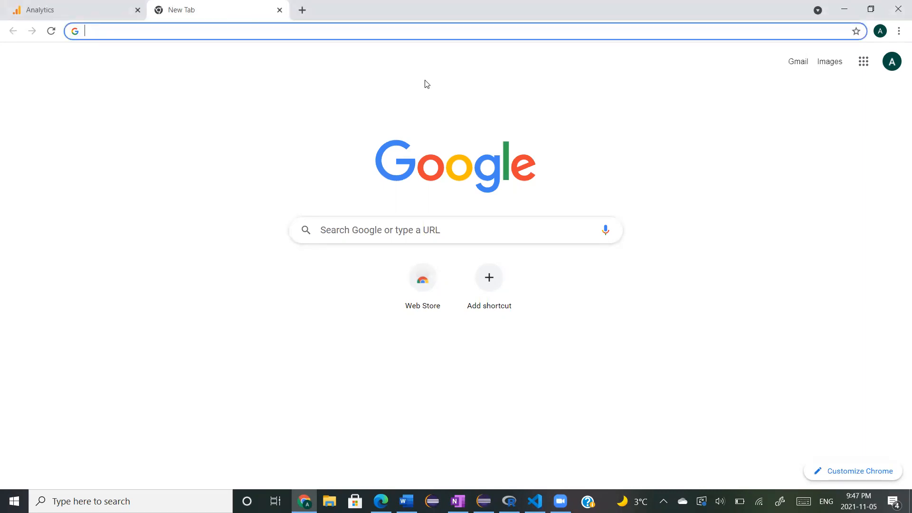
{"action": "type", "text": "google si"}
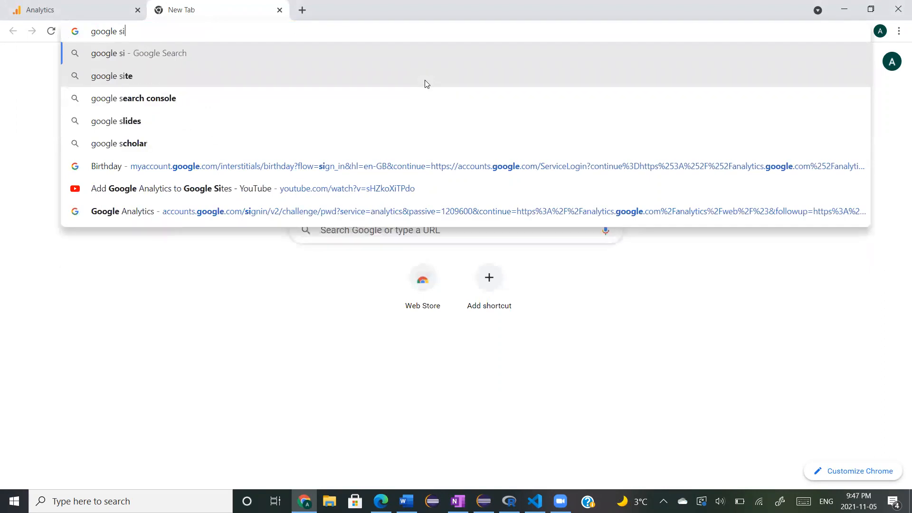
{"action": "type", "text": "tes"}
{"action": "key", "text": "Return"}
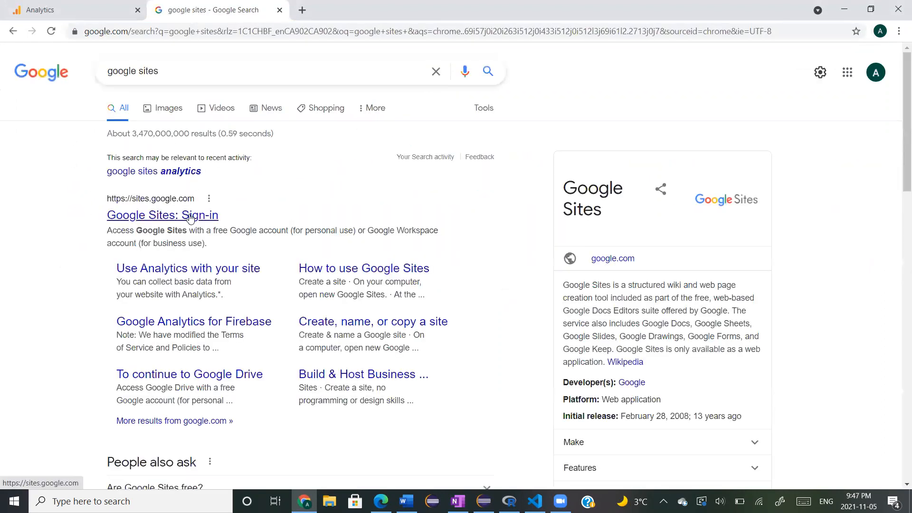
{"action": "left_click", "coordinate": [183, 217]}
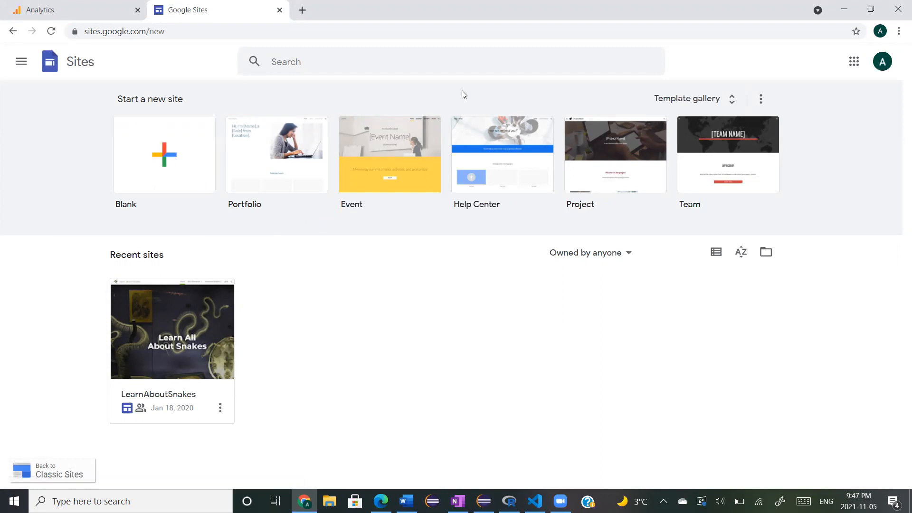
Browse the full template gallery and create a new blank site from it
{"action": "left_click", "coordinate": [721, 105]}
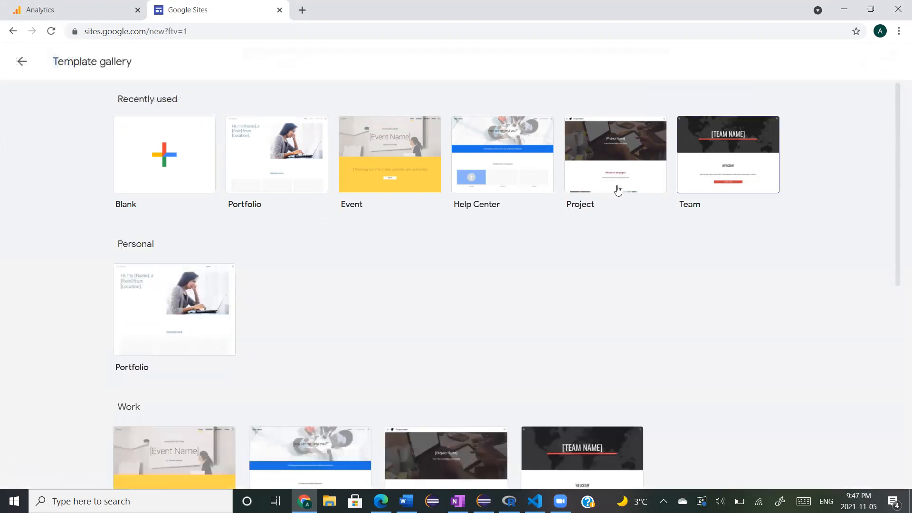
{"action": "scroll", "coordinate": [483, 297], "scroll_direction": "down", "scroll_amount": 2}
{"action": "scroll", "coordinate": [275, 296], "scroll_direction": "up", "scroll_amount": 2}
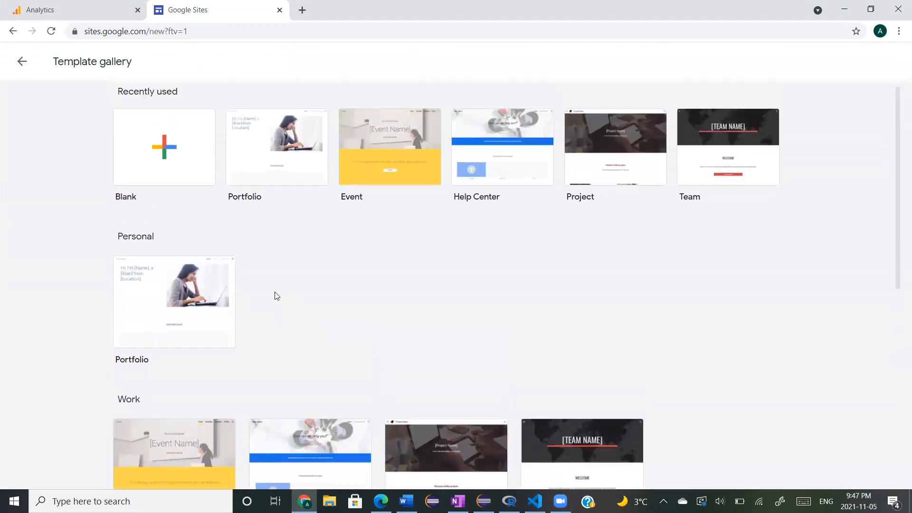
{"action": "left_click", "coordinate": [174, 179]}
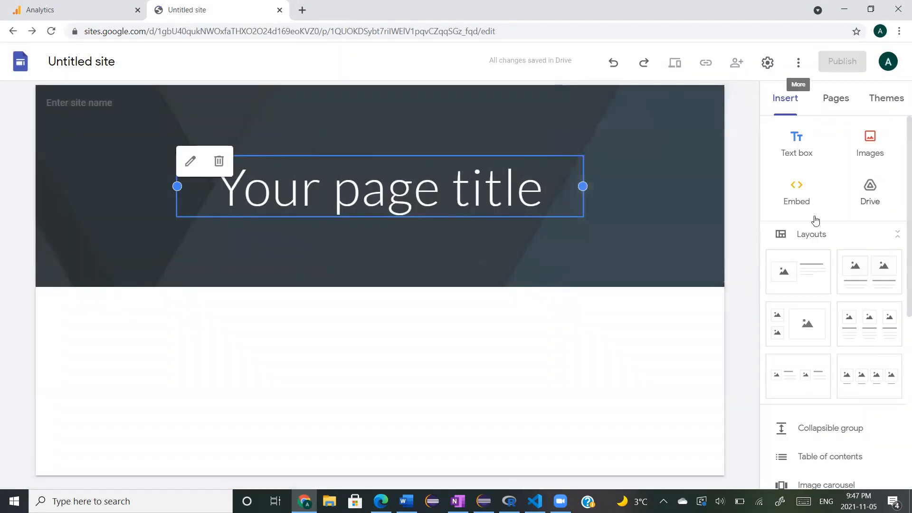
Apply the Diplomat theme to the untitled site
{"action": "scroll", "coordinate": [859, 376], "scroll_direction": "down", "scroll_amount": 7}
{"action": "scroll", "coordinate": [859, 376], "scroll_direction": "up", "scroll_amount": 7}
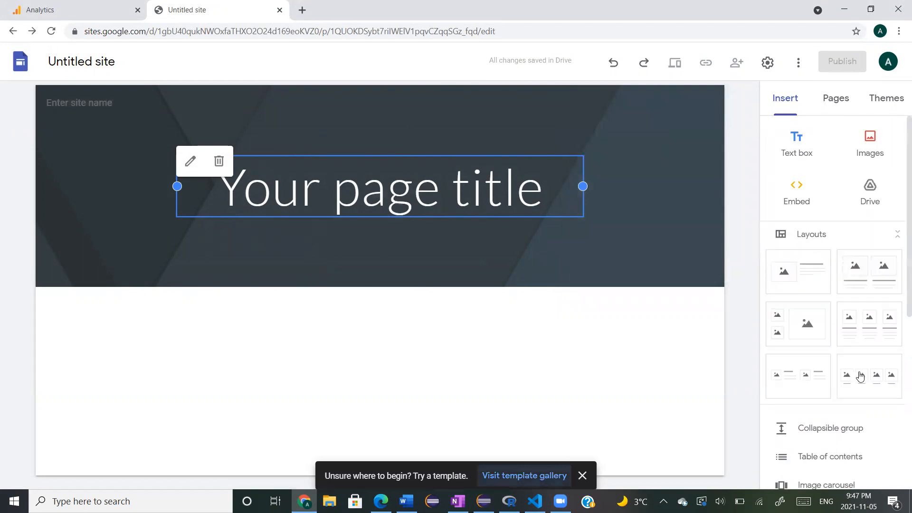
{"action": "left_click", "coordinate": [886, 98]}
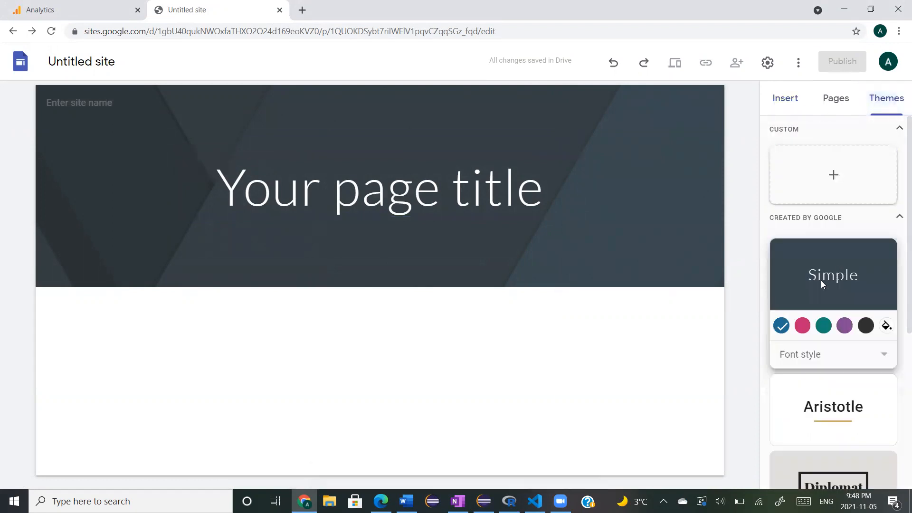
{"action": "scroll", "coordinate": [822, 284], "scroll_direction": "down", "scroll_amount": 2}
{"action": "scroll", "coordinate": [823, 284], "scroll_direction": "down", "scroll_amount": 4}
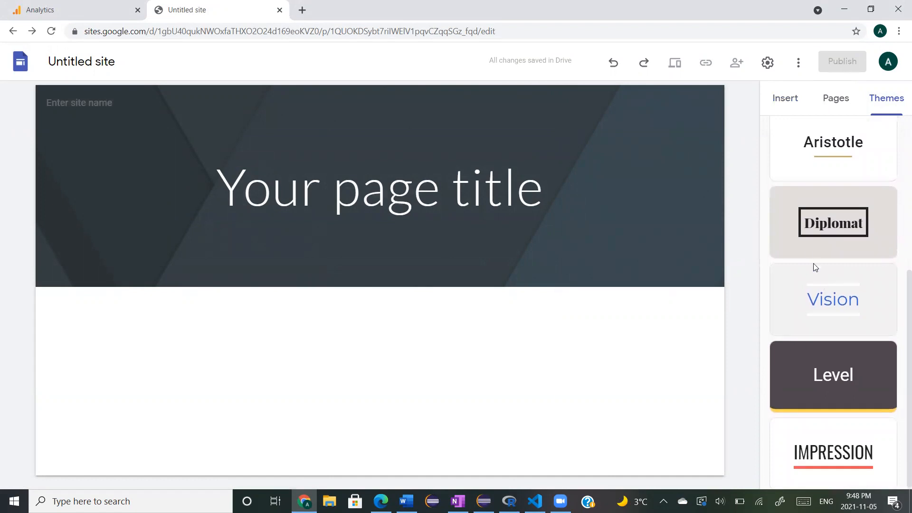
{"action": "double_click", "coordinate": [807, 212]}
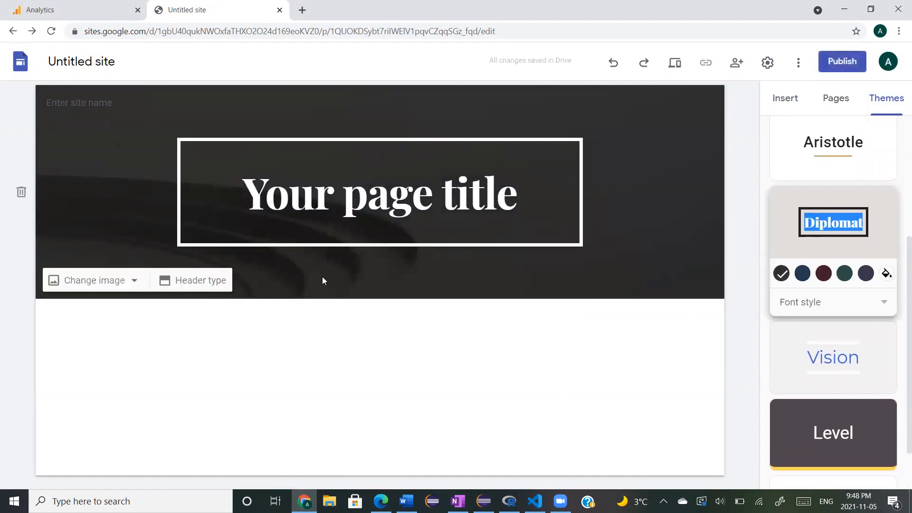
Try the Diplomat theme's preset navy, green and purple colours on the site
{"action": "left_click", "coordinate": [802, 274]}
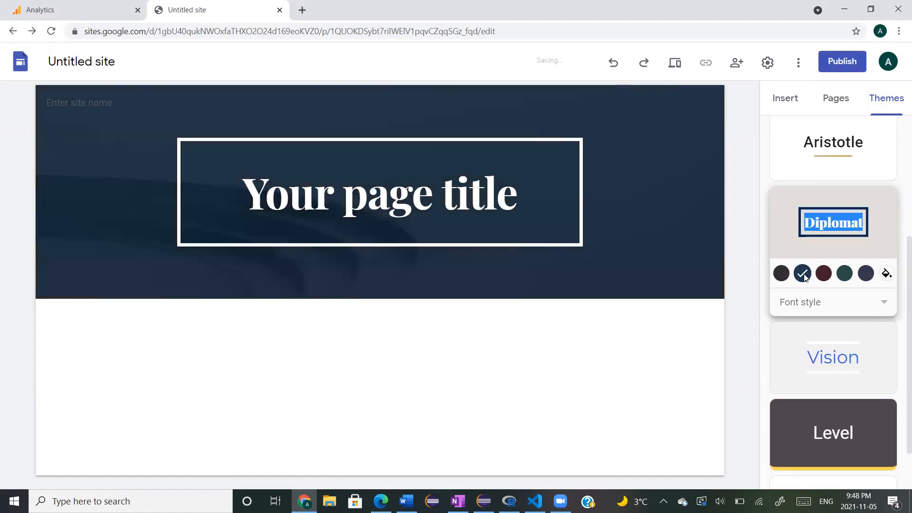
{"action": "left_click", "coordinate": [844, 274]}
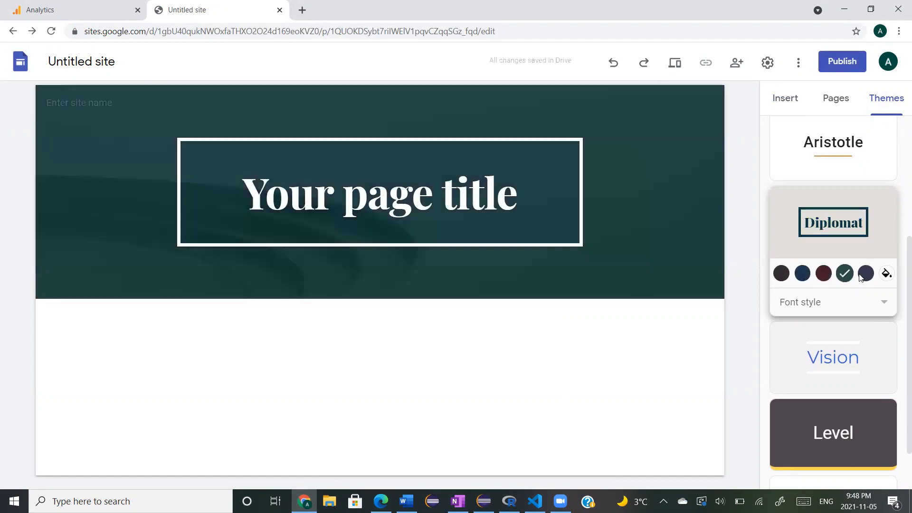
{"action": "left_click", "coordinate": [865, 274]}
Set the Diplomat theme's colour to the custom red #ee3434
{"action": "left_click", "coordinate": [886, 273]}
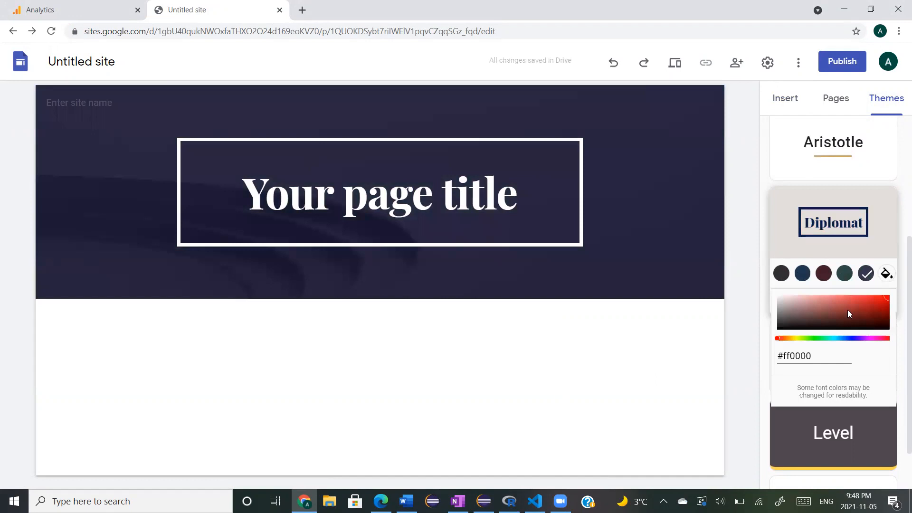
{"action": "mouse_move", "coordinate": [875, 307]}
{"action": "left_mouse_down"}
{"action": "mouse_move", "coordinate": [803, 320]}
{"action": "mouse_move", "coordinate": [805, 304]}
{"action": "mouse_move", "coordinate": [864, 298]}
{"action": "left_mouse_up"}
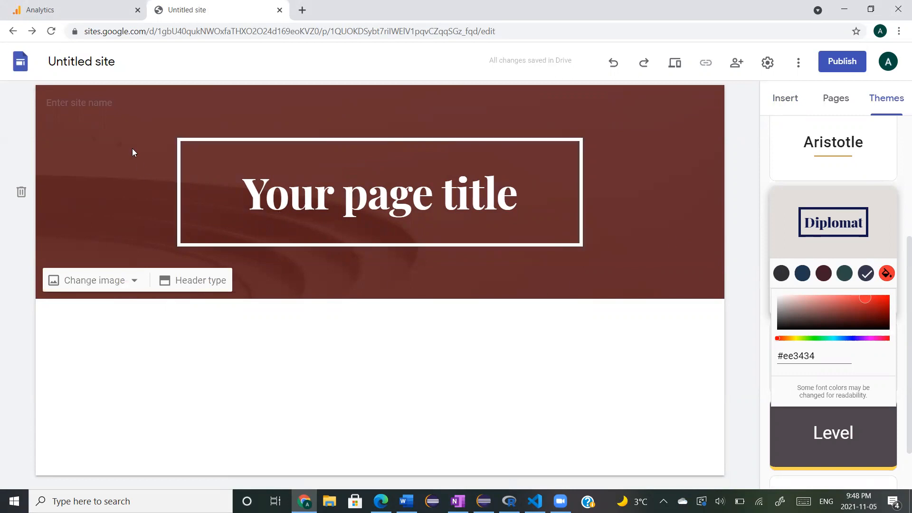
Enter the owner's first name with "'s Blog" as the site name, and replace the placeholder page title with the same text
{"action": "left_click", "coordinate": [80, 102]}
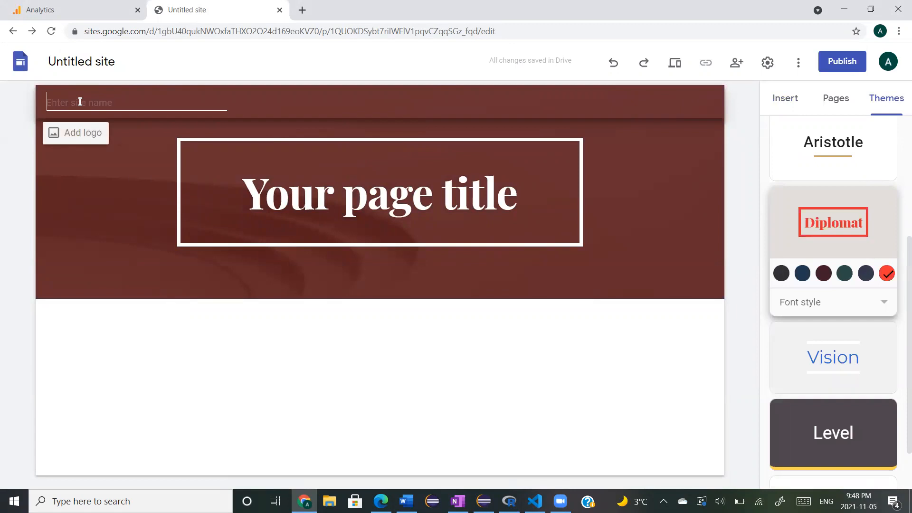
{"action": "type", "text": "Ayesha's Blog"}
{"action": "left_click", "coordinate": [423, 193]}
{"action": "double_click", "coordinate": [423, 193]}
{"action": "left_click_drag", "start_coordinate": [526, 190], "coordinate": [244, 185]}
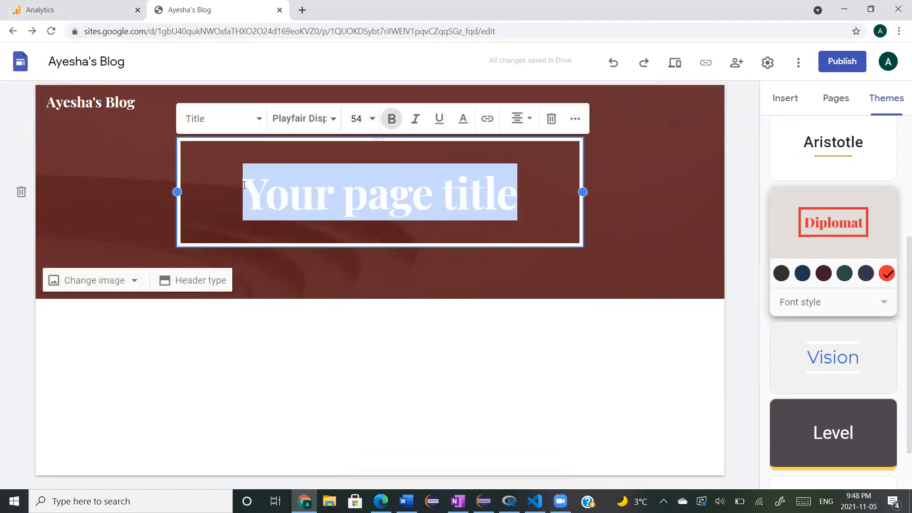
{"action": "key", "text": "BackSpace"}
{"action": "type", "text": "Ayesha's Bl"}
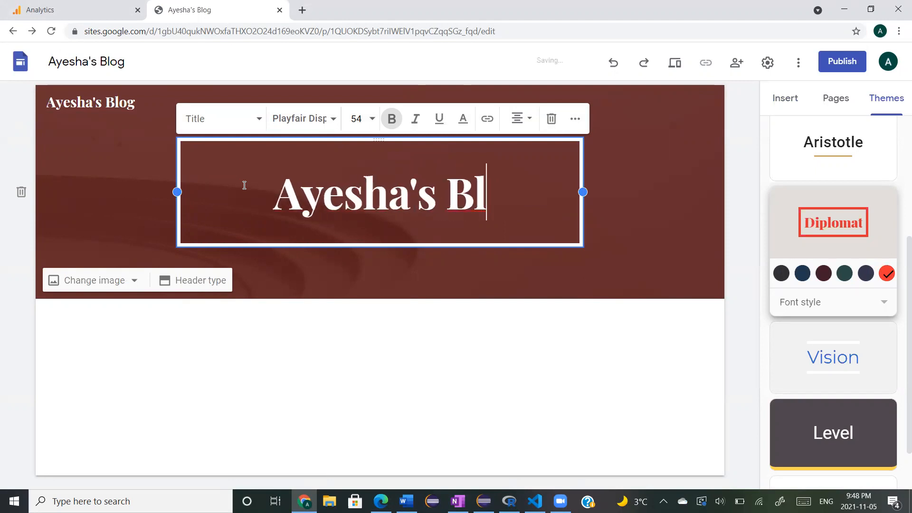
{"action": "type", "text": "og"}
{"action": "left_click", "coordinate": [148, 206]}
Rename the site document to the owner's first name followed by "website"
{"action": "left_click", "coordinate": [72, 61]}
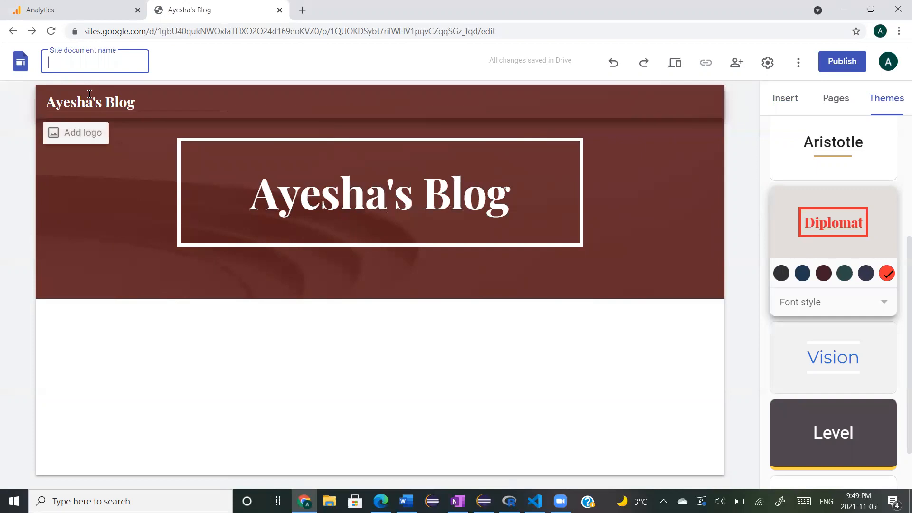
{"action": "type", "text": "Aeyesha website"}
{"action": "key", "text": "Return"}
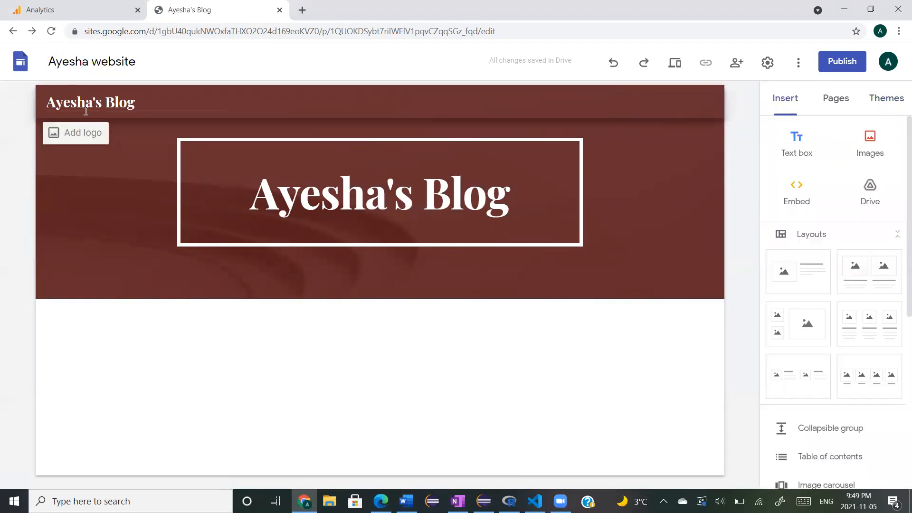
Add the picture of the cat wearing sunglasses as the site's logo and close the settings
{"action": "left_click", "coordinate": [85, 135]}
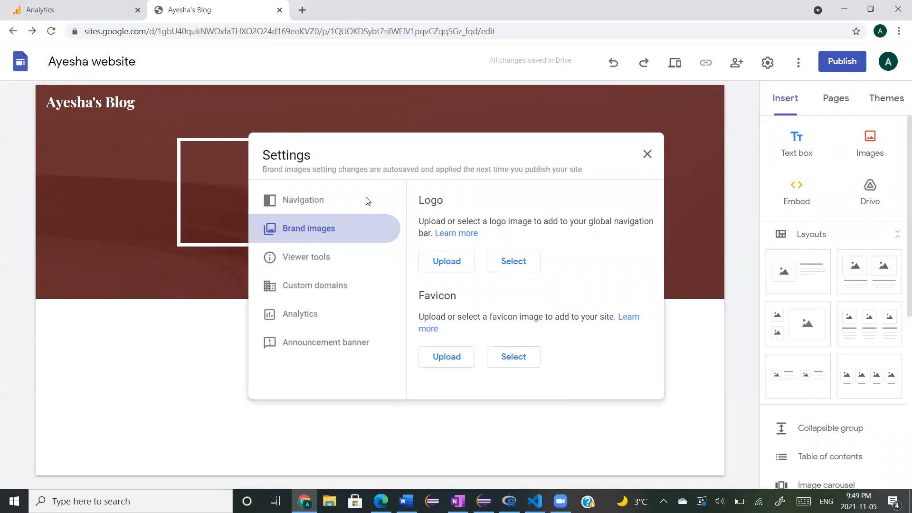
{"action": "left_click", "coordinate": [647, 155]}
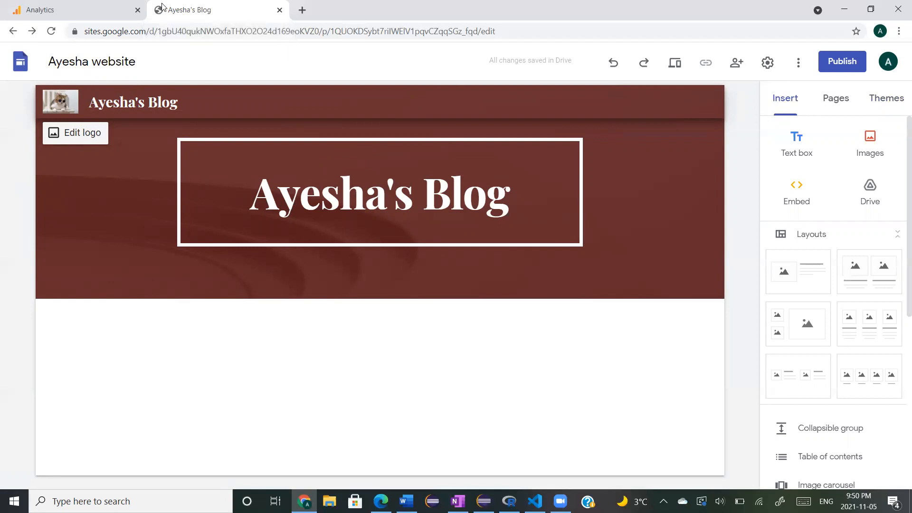
Upload the close-up-of-cat-wearing-sunglasses JPG from Pictures as the site's favicon and close the settings
{"action": "left_click", "coordinate": [97, 133]}
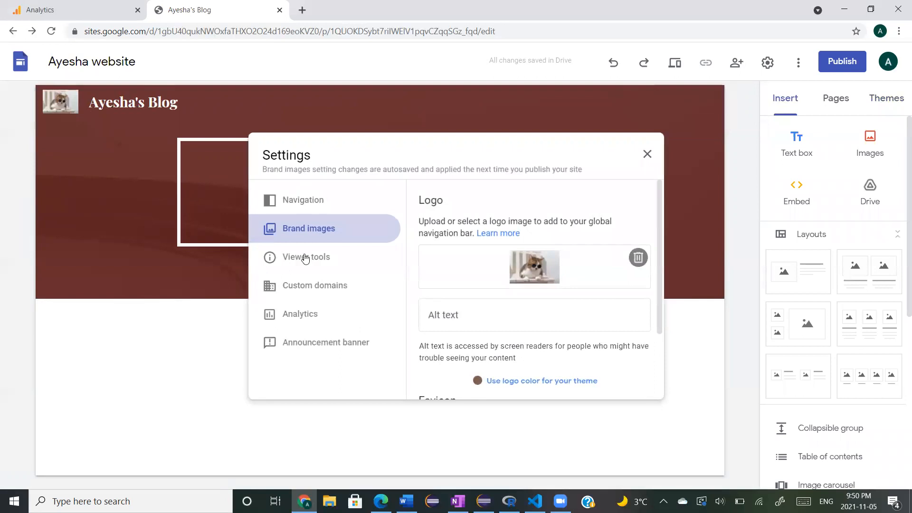
{"action": "scroll", "coordinate": [493, 280], "scroll_direction": "down", "scroll_amount": 2}
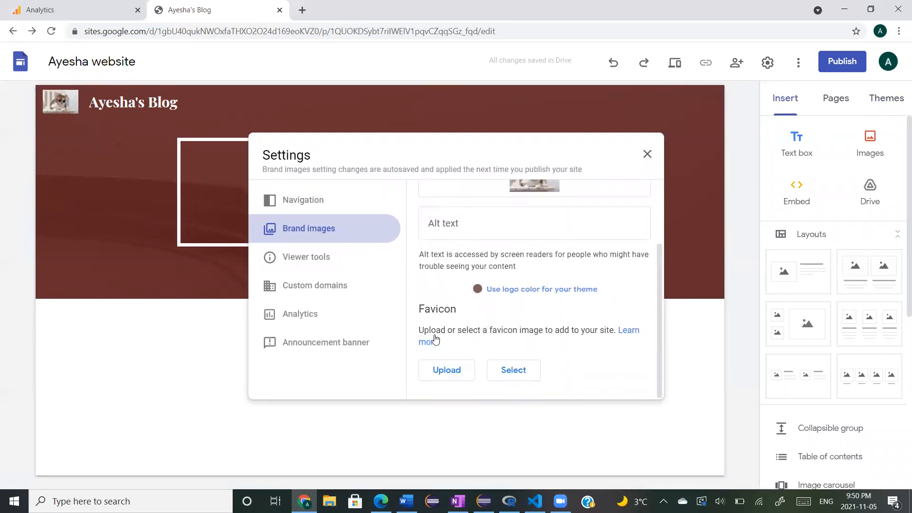
{"action": "left_click", "coordinate": [444, 377]}
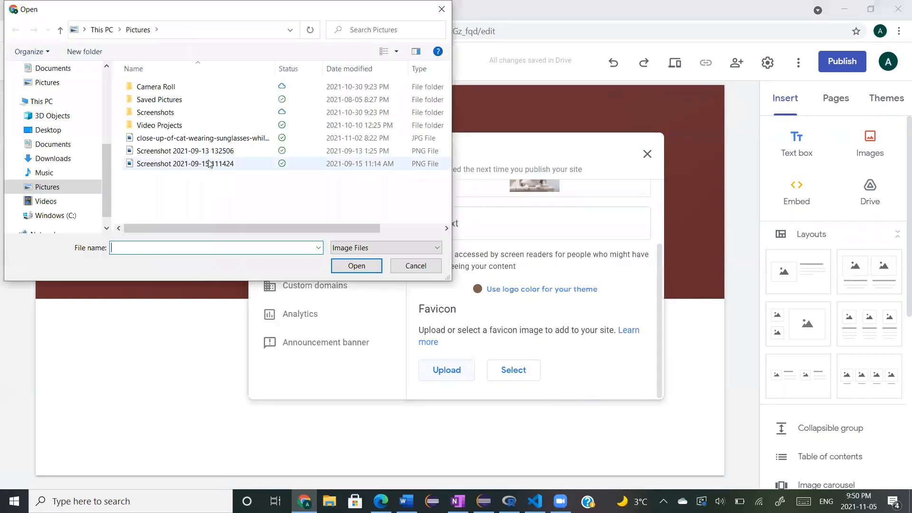
{"action": "double_click", "coordinate": [201, 138]}
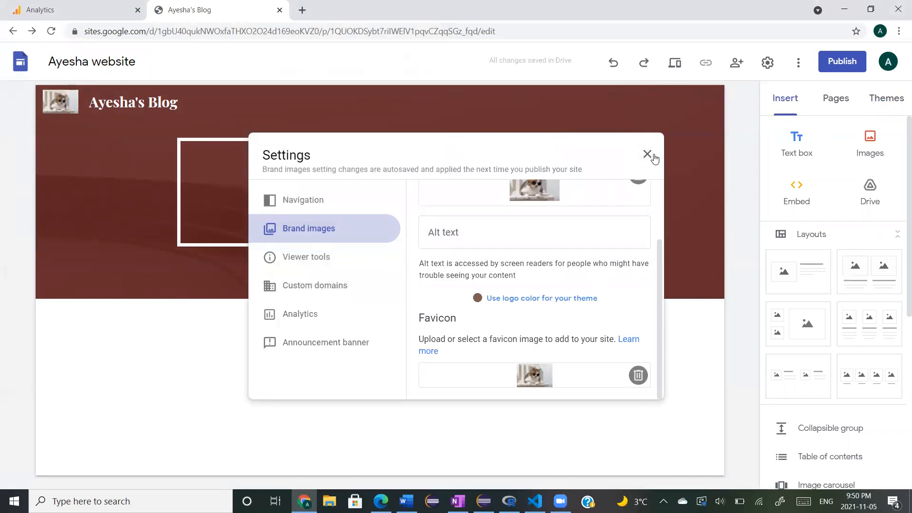
{"action": "left_click", "coordinate": [651, 156]}
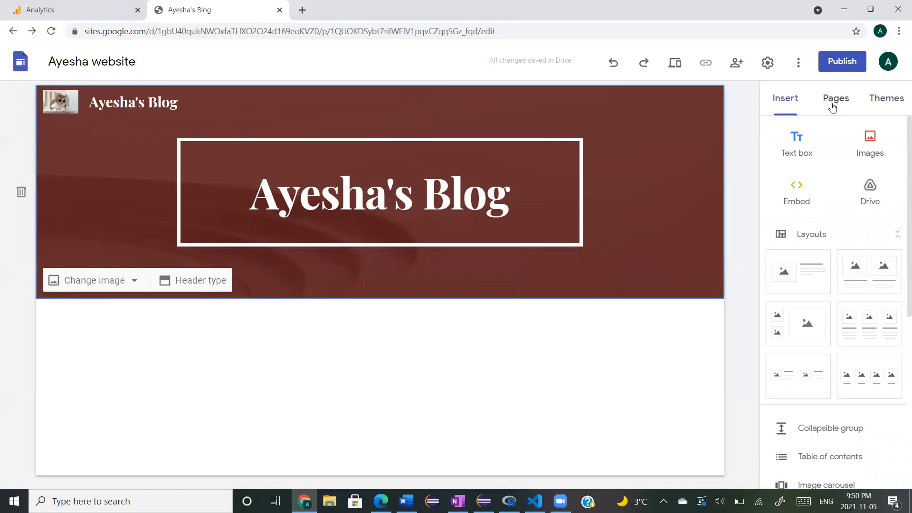
Insert the layout with a single image beside a heading and text into the empty area below the page header
{"action": "scroll", "coordinate": [832, 114], "scroll_direction": "down", "scroll_amount": 1}
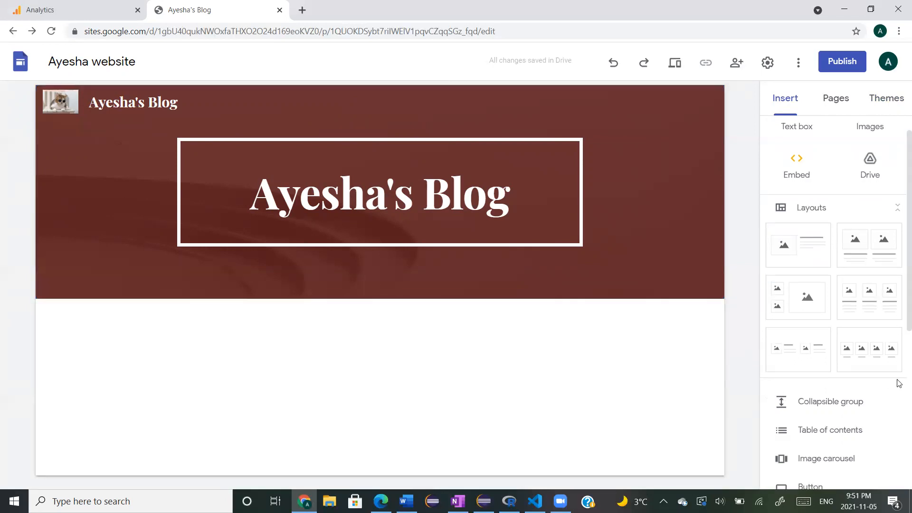
{"action": "scroll", "coordinate": [825, 244], "scroll_direction": "up", "scroll_amount": 1}
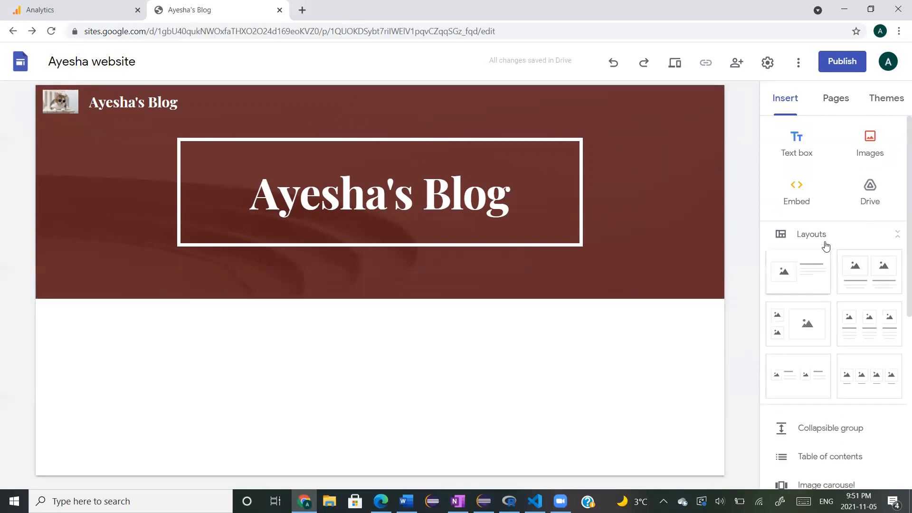
{"action": "scroll", "coordinate": [876, 277], "scroll_direction": "down", "scroll_amount": 2}
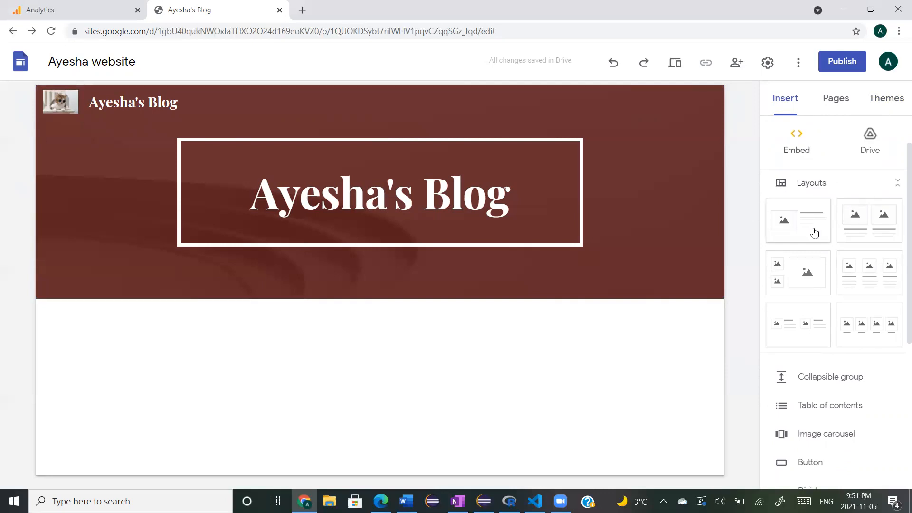
{"action": "left_click_drag", "start_coordinate": [802, 232], "coordinate": [224, 385]}
Enter "Welcome to my page" as the heading of the new layout section
{"action": "left_click", "coordinate": [399, 247]}
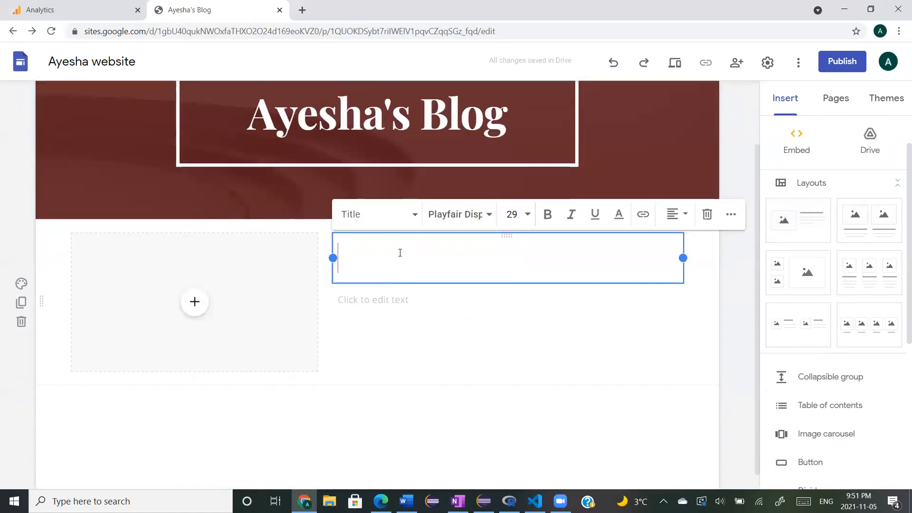
{"action": "type", "text": "W"}
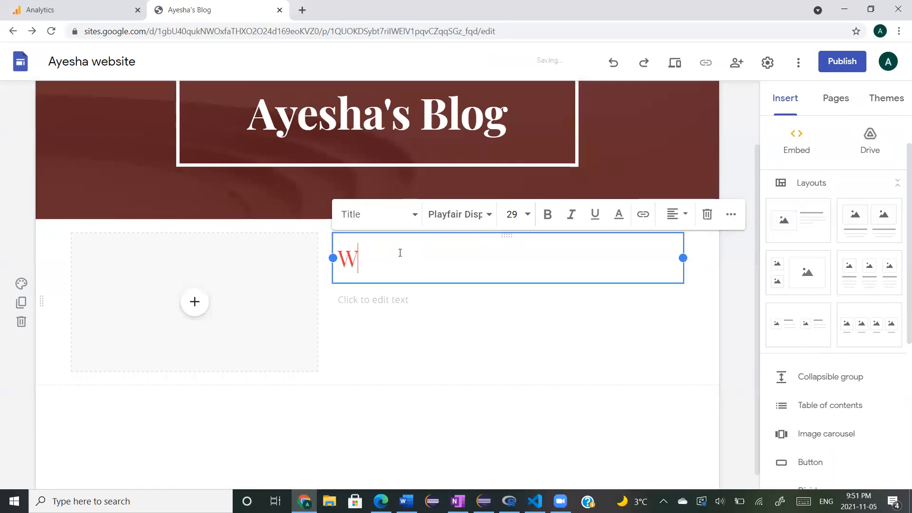
{"action": "type", "text": "elcome to my page"}
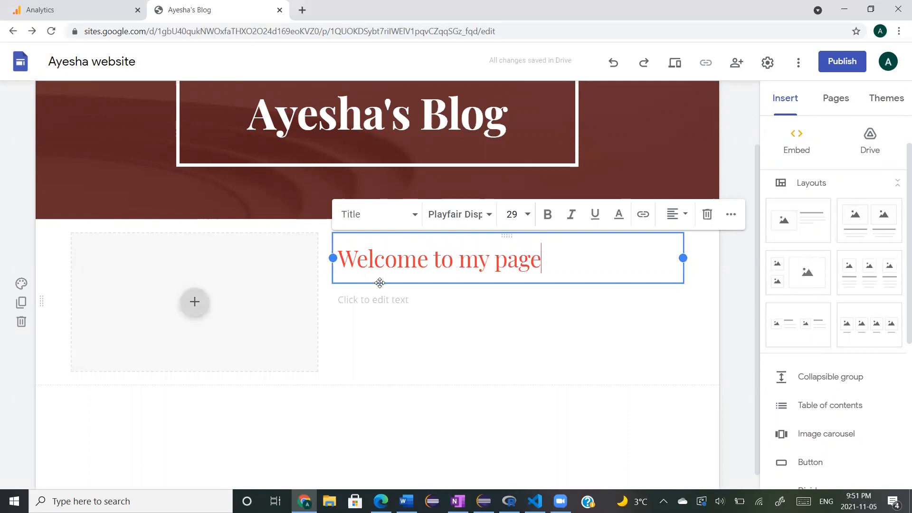
{"action": "double_click", "coordinate": [475, 263]}
{"action": "left_click", "coordinate": [475, 262]}
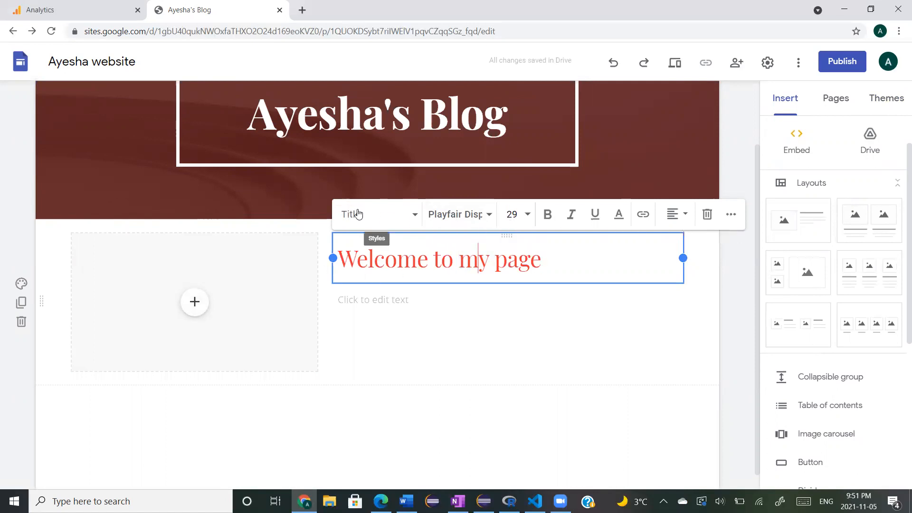
Fill the image placeholder beside the welcome heading with the 1500-0- laptop picture uploaded from Downloads
{"action": "left_click", "coordinate": [408, 300]}
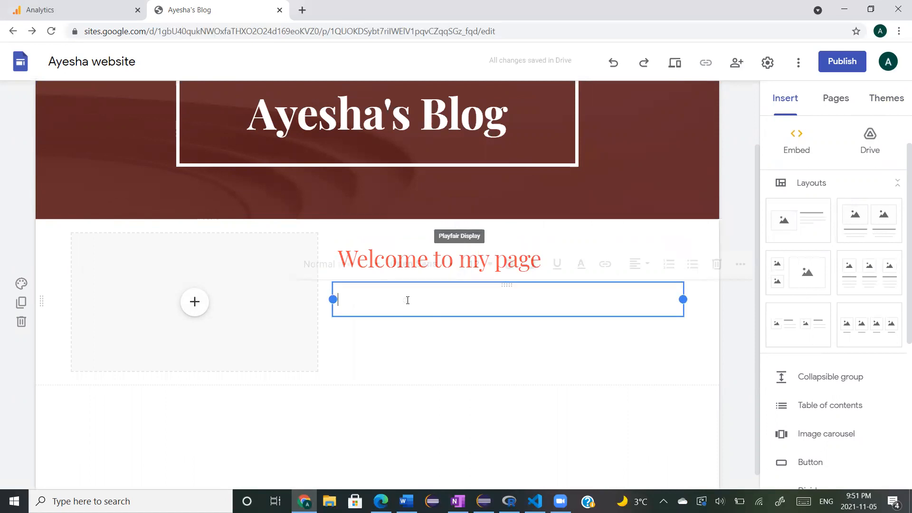
{"action": "left_click", "coordinate": [233, 301]}
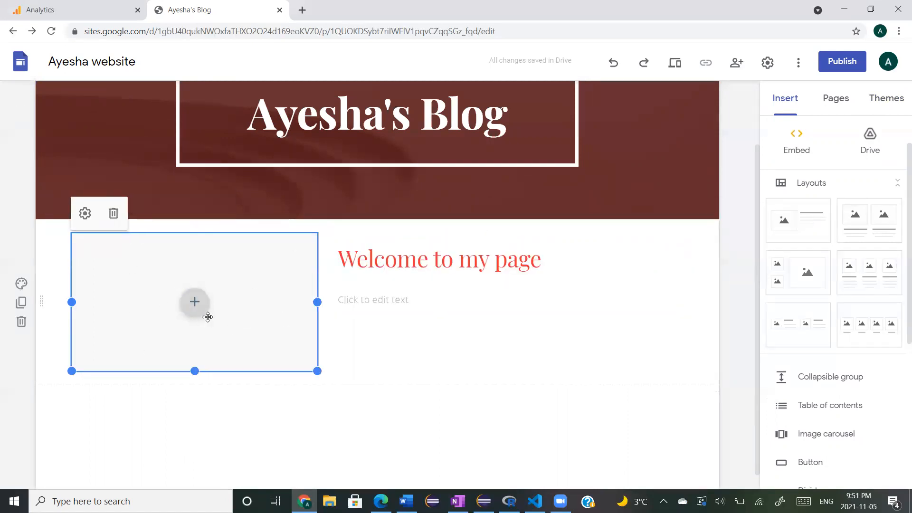
{"action": "left_click", "coordinate": [113, 213]}
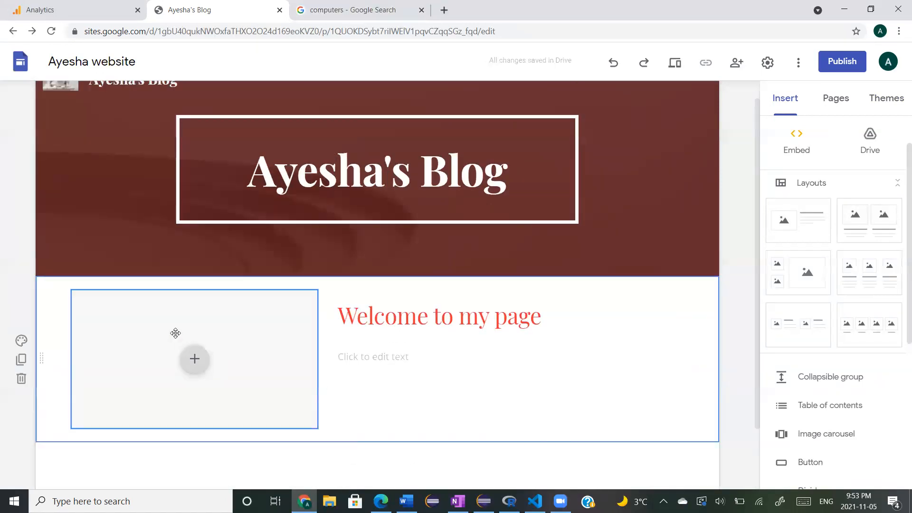
{"action": "left_click", "coordinate": [194, 358]}
{"action": "left_click", "coordinate": [244, 333]}
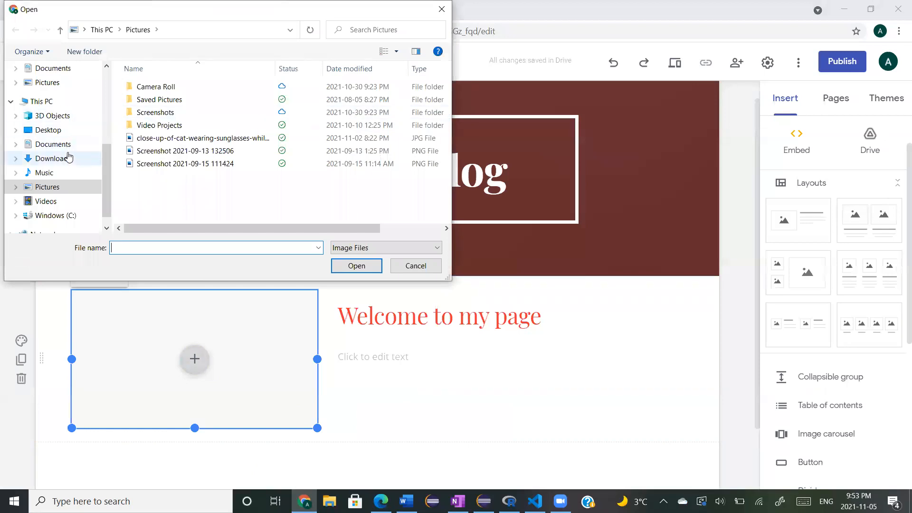
{"action": "left_click", "coordinate": [70, 158]}
{"action": "double_click", "coordinate": [142, 114]}
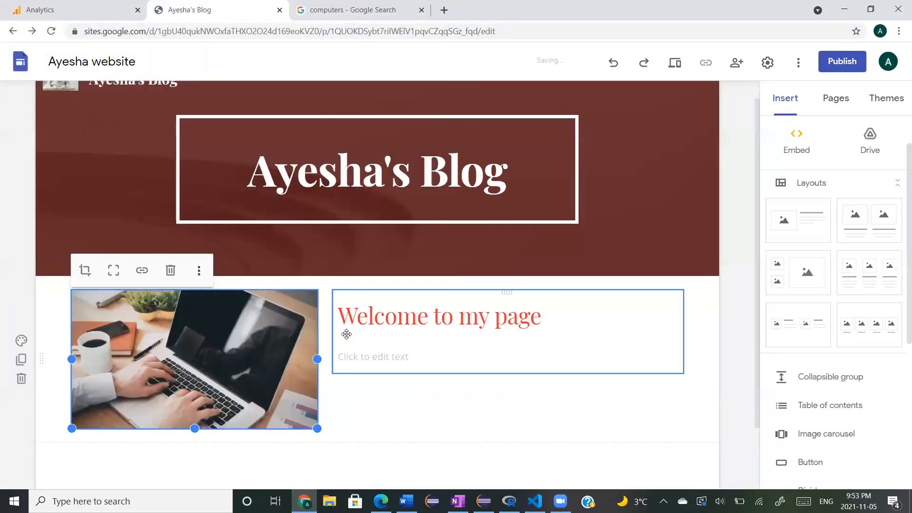
{"action": "left_click", "coordinate": [387, 394]}
{"action": "scroll", "coordinate": [387, 393], "scroll_direction": "down", "scroll_amount": 1}
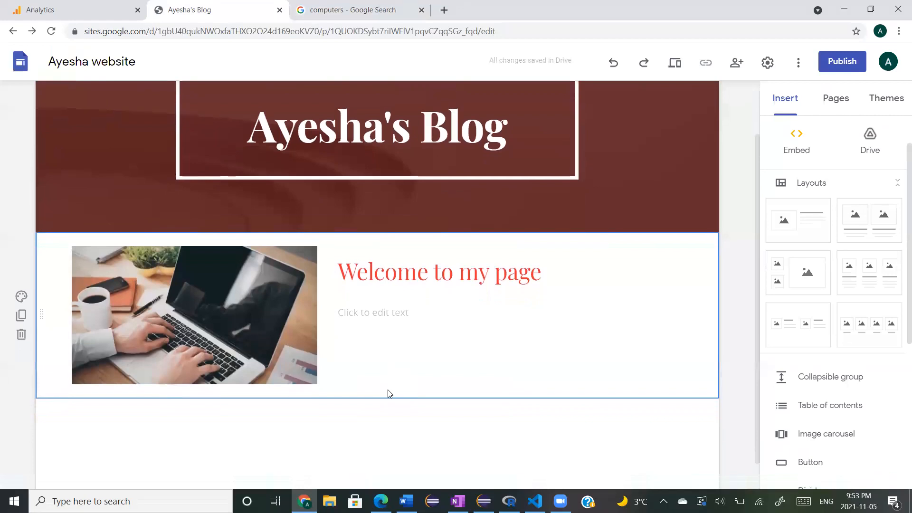
Move the laptop picture beneath the welcome text and shift the combined group to the left side of its section
{"action": "scroll", "coordinate": [388, 393], "scroll_direction": "down", "scroll_amount": 1}
{"action": "left_click", "coordinate": [238, 311]}
{"action": "left_click_drag", "start_coordinate": [238, 311], "coordinate": [531, 306]}
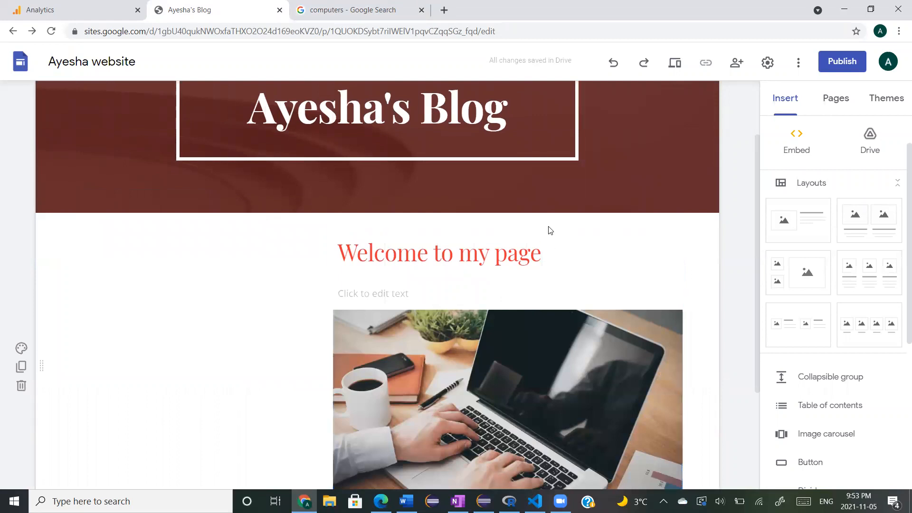
{"action": "left_click_drag", "start_coordinate": [548, 225], "coordinate": [205, 215]}
{"action": "scroll", "coordinate": [489, 332], "scroll_direction": "down", "scroll_amount": 2}
{"action": "scroll", "coordinate": [488, 333], "scroll_direction": "down", "scroll_amount": 1}
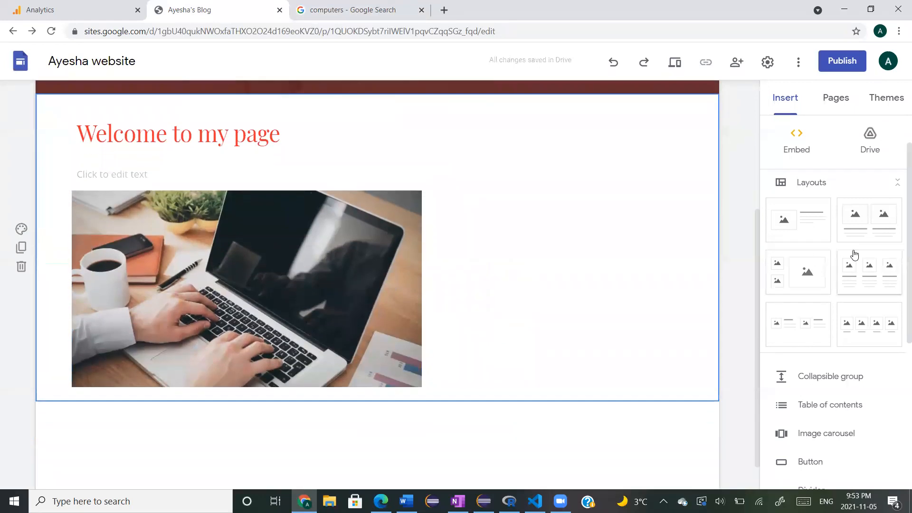
Insert another single-image-and-text layout below the welcome section and upload the Stocksy woman-writing-laptop picture from Downloads into it
{"action": "scroll", "coordinate": [826, 254], "scroll_direction": "down", "scroll_amount": 1}
{"action": "mouse_move", "coordinate": [770, 267]}
{"action": "left_mouse_down"}
{"action": "mouse_move", "coordinate": [716, 288]}
{"action": "mouse_move", "coordinate": [771, 269]}
{"action": "left_mouse_up"}
{"action": "left_click_drag", "start_coordinate": [859, 215], "coordinate": [441, 449]}
{"action": "left_click", "coordinate": [194, 286]}
{"action": "left_click", "coordinate": [239, 321]}
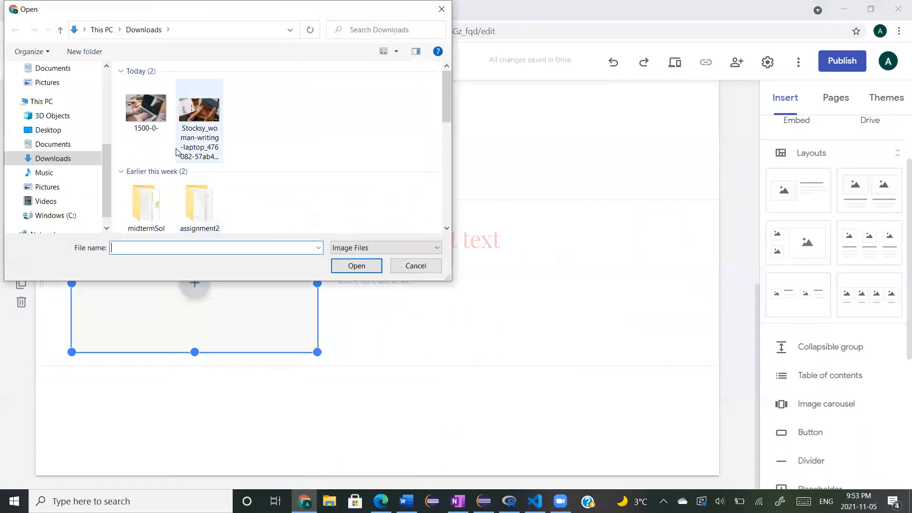
{"action": "double_click", "coordinate": [202, 125]}
Remove the second picture's heading and move the picture with its body text to the right of the welcome group
{"action": "left_click", "coordinate": [416, 238]}
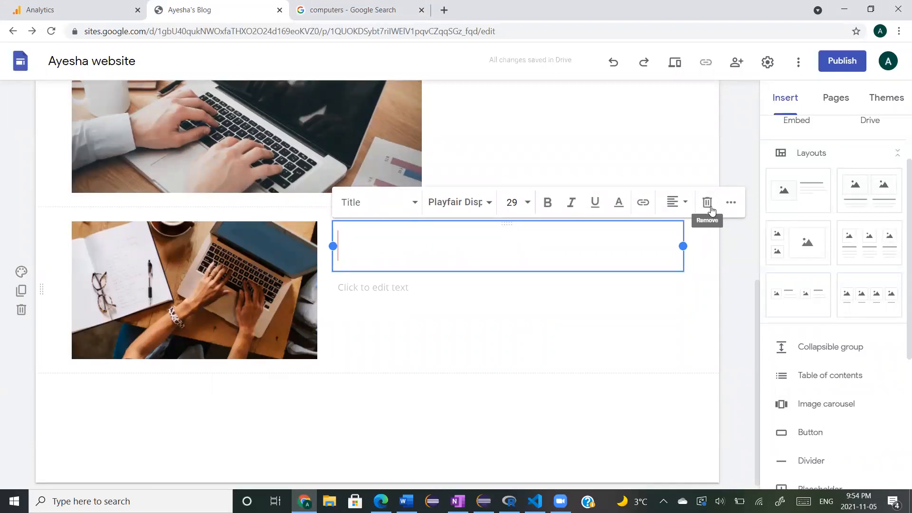
{"action": "left_click", "coordinate": [707, 203]}
{"action": "left_click_drag", "start_coordinate": [218, 280], "coordinate": [474, 241]}
{"action": "scroll", "coordinate": [474, 241], "scroll_direction": "up", "scroll_amount": 2}
{"action": "left_click_drag", "start_coordinate": [513, 445], "coordinate": [532, 206]}
{"action": "scroll", "coordinate": [532, 206], "scroll_direction": "up", "scroll_amount": 1}
{"action": "left_click", "coordinate": [658, 250]}
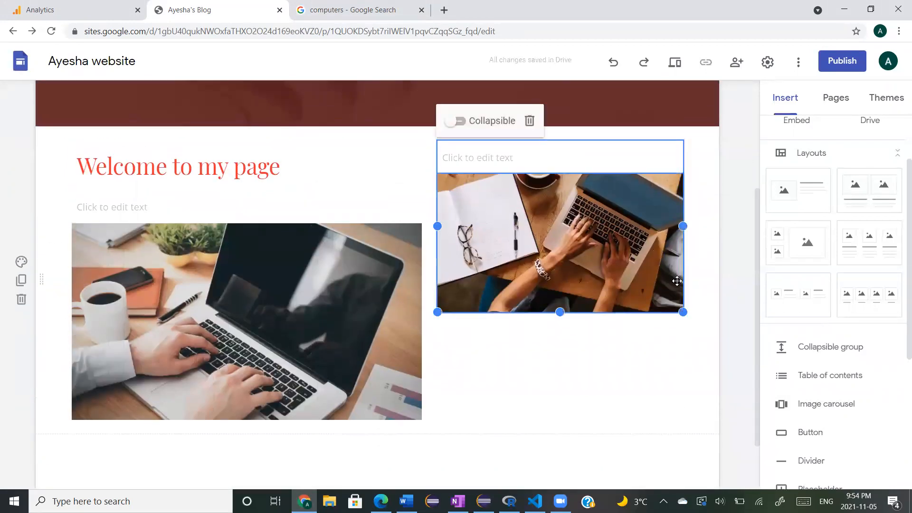
Shrink the second picture slightly and remove the empty text box above it
{"action": "left_click_drag", "start_coordinate": [682, 304], "coordinate": [631, 293]}
{"action": "left_click", "coordinate": [527, 155]}
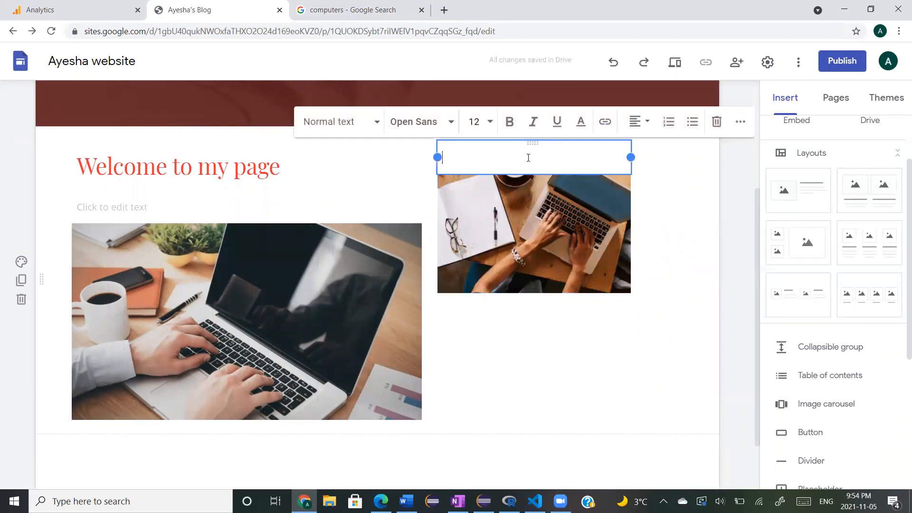
{"action": "left_click", "coordinate": [714, 122]}
{"action": "left_click", "coordinate": [545, 227]}
{"action": "mouse_move", "coordinate": [545, 228]}
{"action": "left_mouse_down"}
{"action": "mouse_move", "coordinate": [506, 300]}
{"action": "mouse_move", "coordinate": [535, 228]}
{"action": "left_mouse_up"}
{"action": "scroll", "coordinate": [535, 228], "scroll_direction": "down", "scroll_amount": 1}
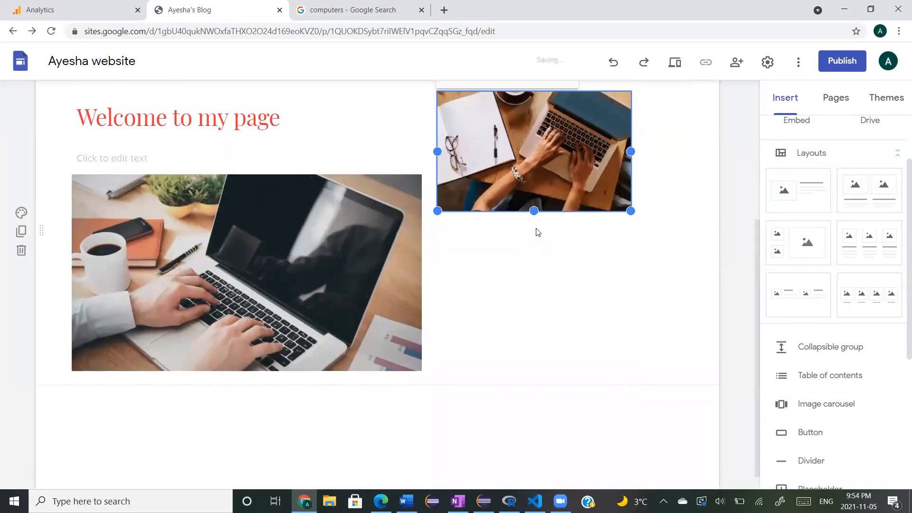
Undo the second picture's rearrangement back to its original layout with the heading and text beside it
{"action": "key", "text": "ctrl+z"}
{"action": "scroll", "coordinate": [167, 203], "scroll_direction": "up", "scroll_amount": 1}
{"action": "left_click", "coordinate": [167, 203]}
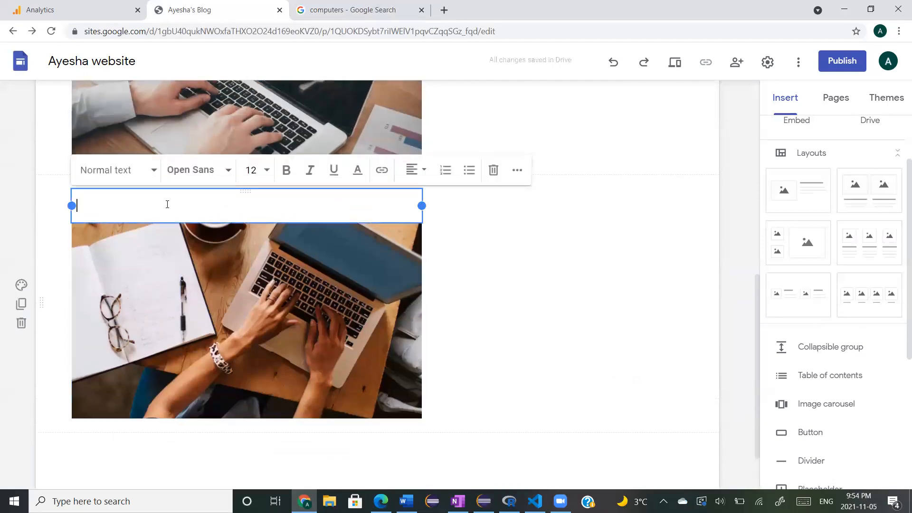
{"action": "scroll", "coordinate": [167, 204], "scroll_direction": "up", "scroll_amount": 1}
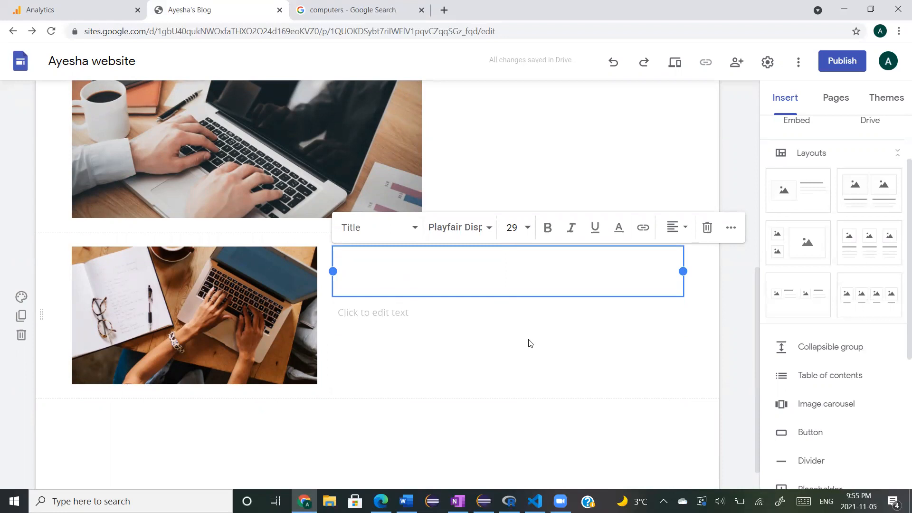
Examine the list of insertable page elements, from collapsible group down to charts
{"action": "left_click", "coordinate": [645, 327]}
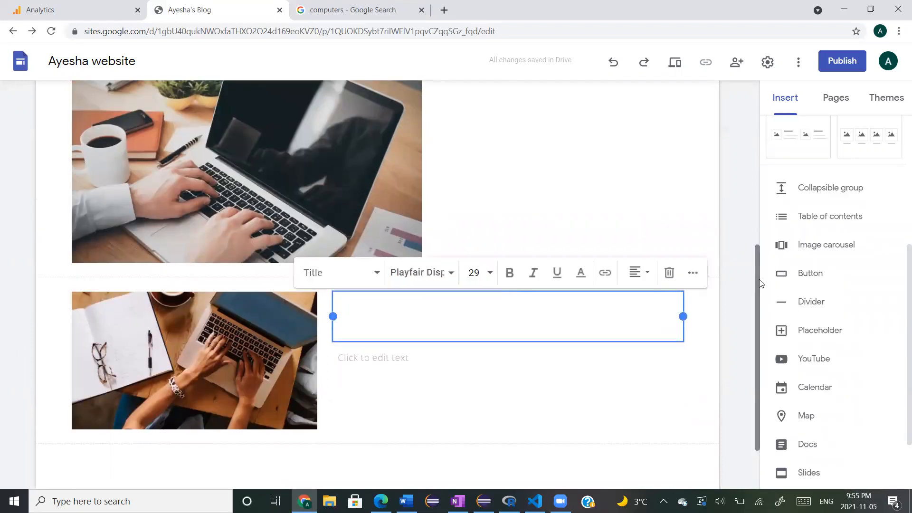
{"action": "scroll", "coordinate": [847, 245], "scroll_direction": "up", "scroll_amount": 2}
{"action": "scroll", "coordinate": [847, 249], "scroll_direction": "down", "scroll_amount": 3}
{"action": "scroll", "coordinate": [848, 248], "scroll_direction": "down", "scroll_amount": 2}
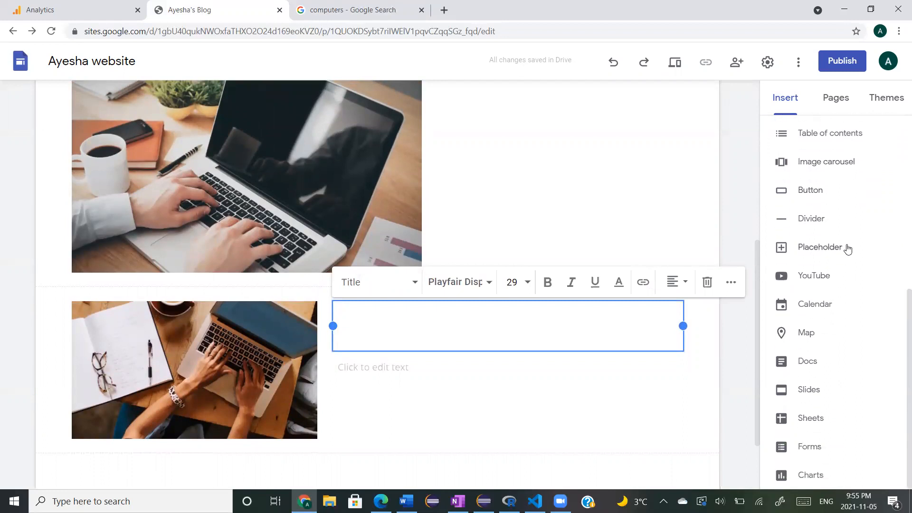
{"action": "scroll", "coordinate": [869, 256], "scroll_direction": "up", "scroll_amount": 1}
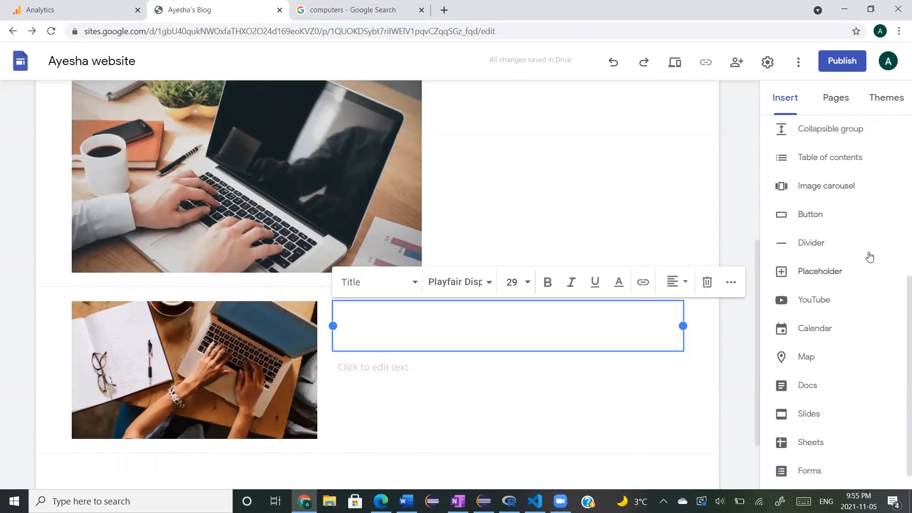
{"action": "scroll", "coordinate": [831, 143], "scroll_direction": "up", "scroll_amount": 2}
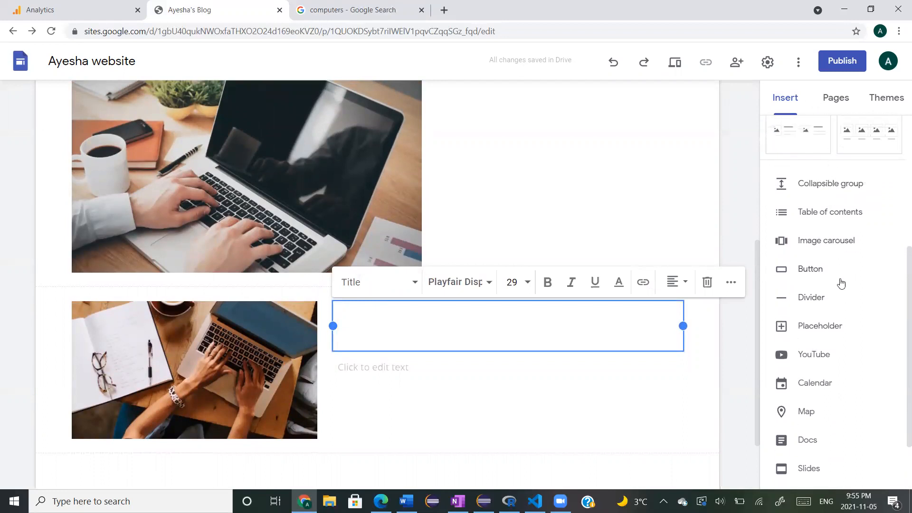
{"action": "scroll", "coordinate": [841, 439], "scroll_direction": "down", "scroll_amount": 3}
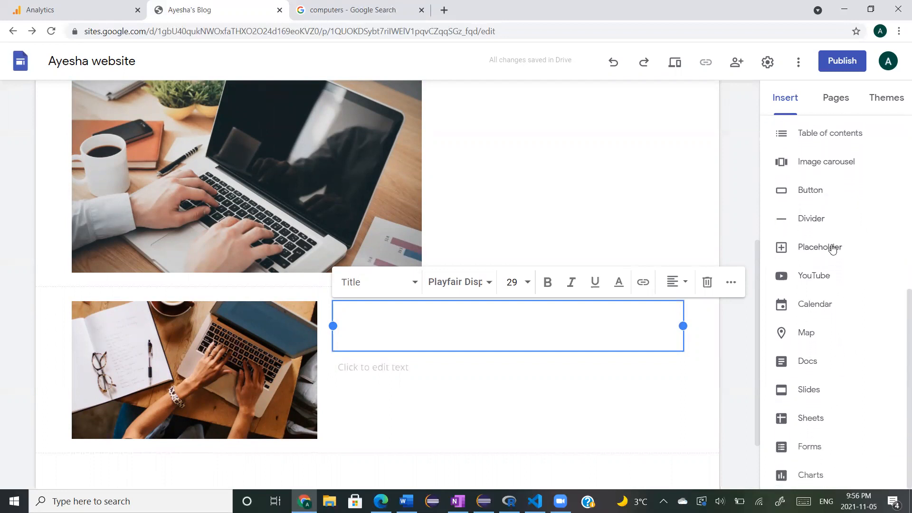
Insert a table of contents above the welcome section and check it against the page headings
{"action": "scroll", "coordinate": [832, 248], "scroll_direction": "up", "scroll_amount": 1}
{"action": "left_click", "coordinate": [825, 171]}
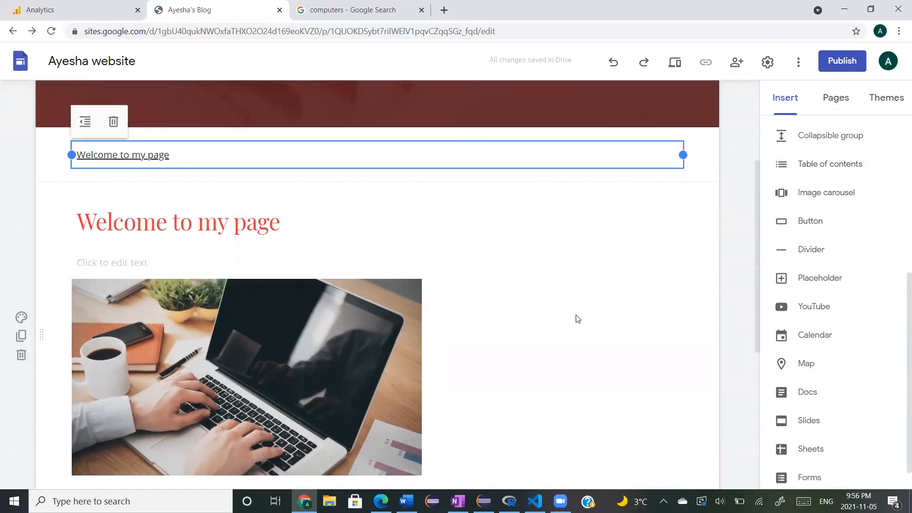
{"action": "scroll", "coordinate": [575, 318], "scroll_direction": "down", "scroll_amount": 2}
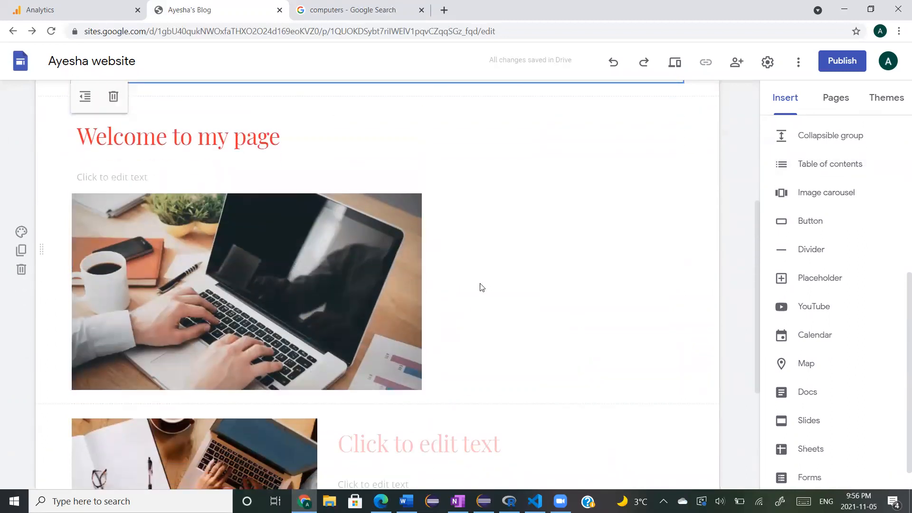
{"action": "scroll", "coordinate": [480, 285], "scroll_direction": "up", "scroll_amount": 2}
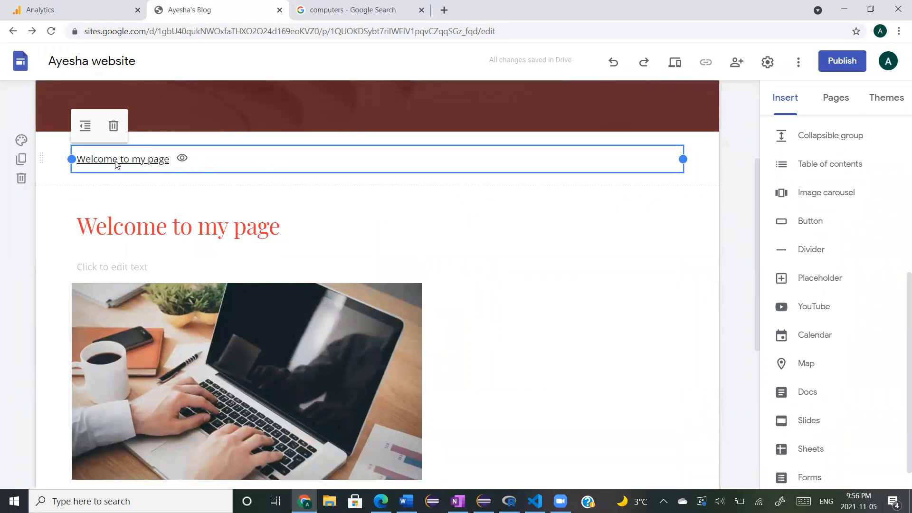
{"action": "left_click", "coordinate": [112, 234]}
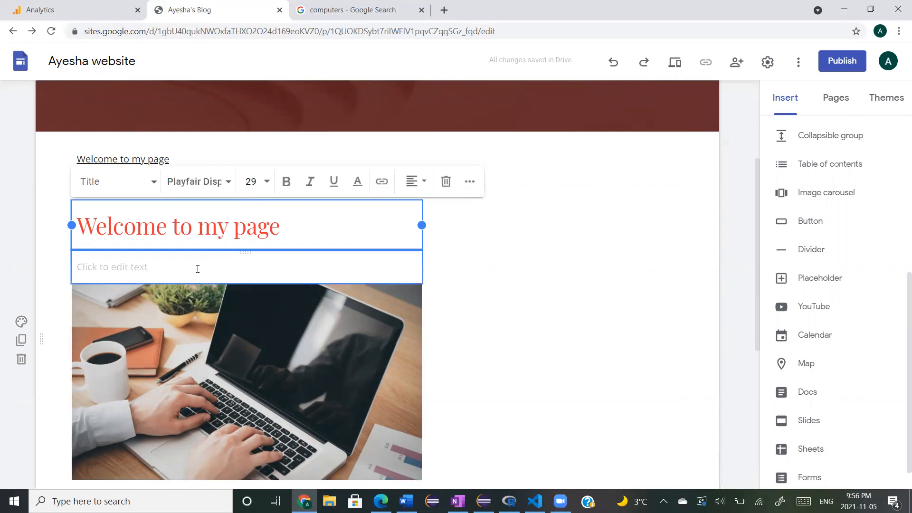
{"action": "left_click", "coordinate": [826, 195]}
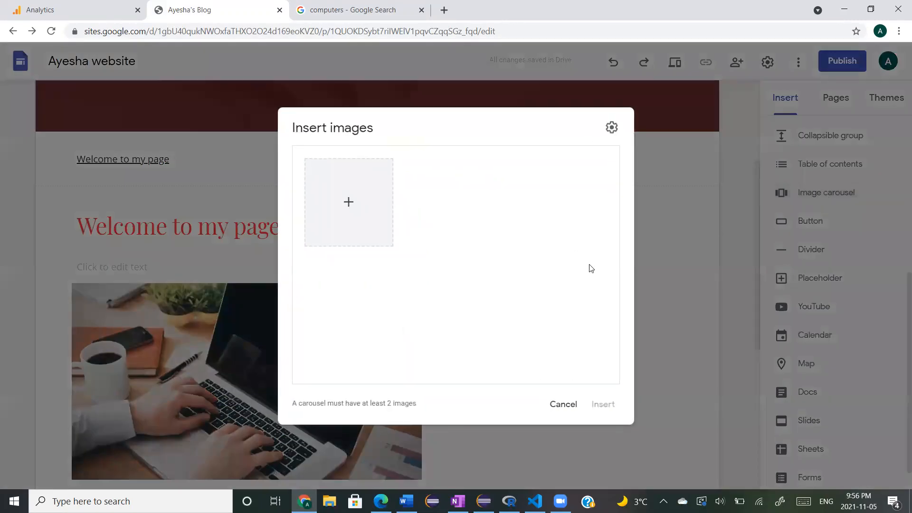
{"action": "left_click", "coordinate": [561, 411]}
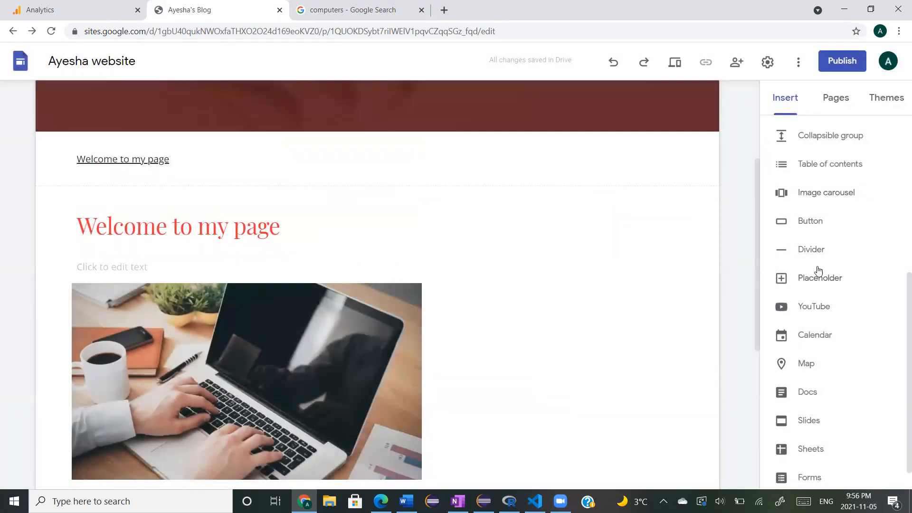
Search YouTube for "Xray test development" and insert the video "Jira Xray Test Development and Management - how to create tests and execute them"
{"action": "scroll", "coordinate": [835, 275], "scroll_direction": "down", "scroll_amount": 1}
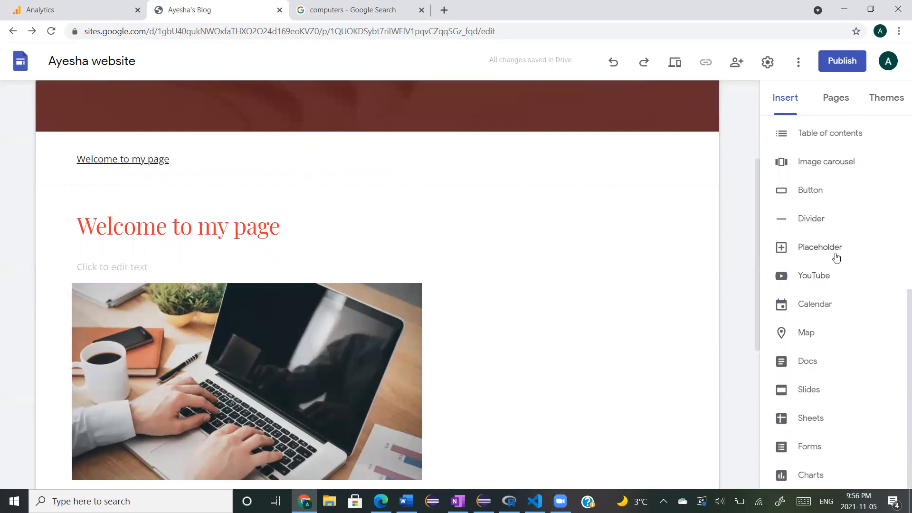
{"action": "left_click", "coordinate": [795, 278]}
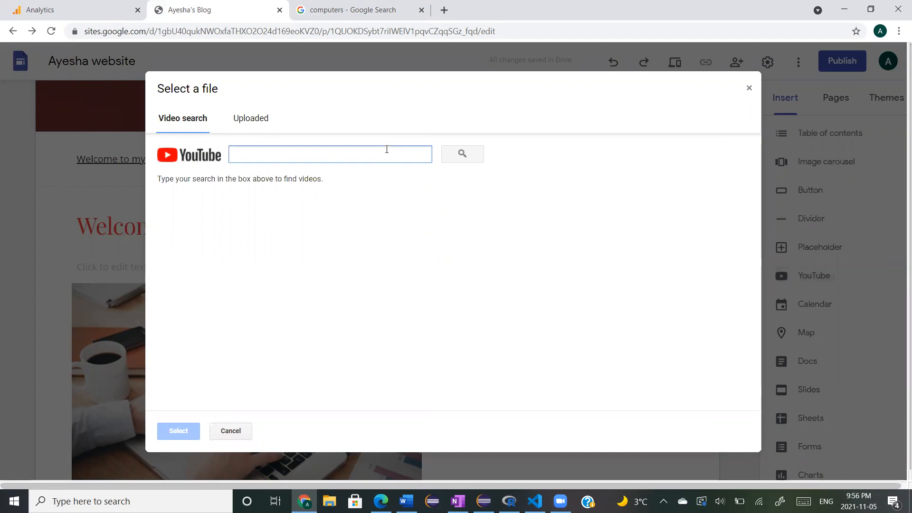
{"action": "type", "text": "Xray test development"}
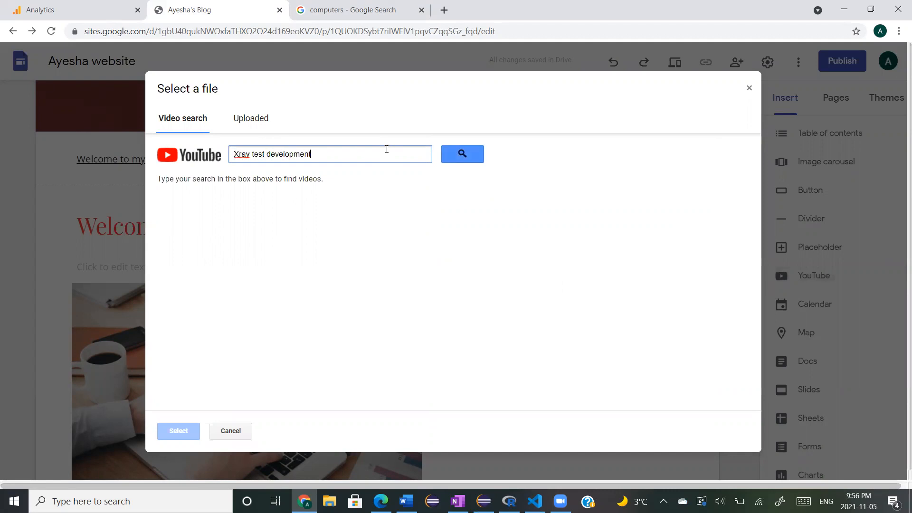
{"action": "key", "text": "Return"}
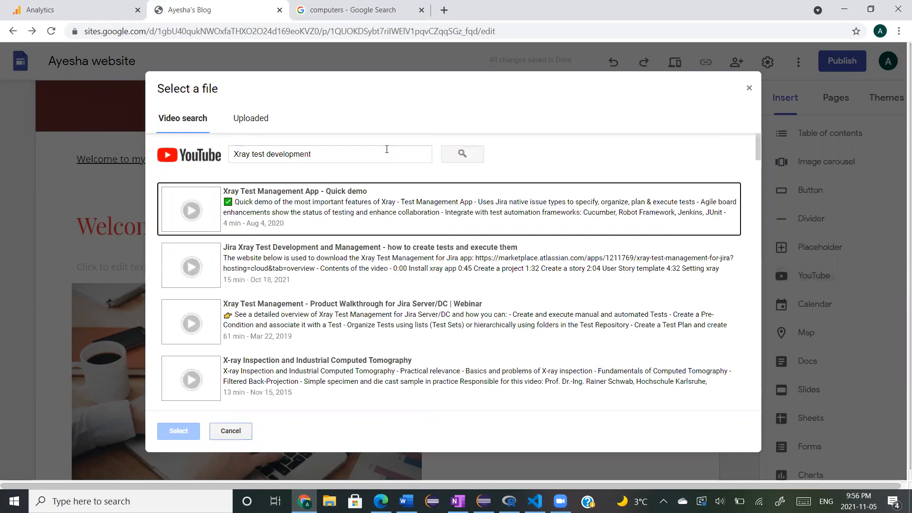
{"action": "double_click", "coordinate": [236, 269]}
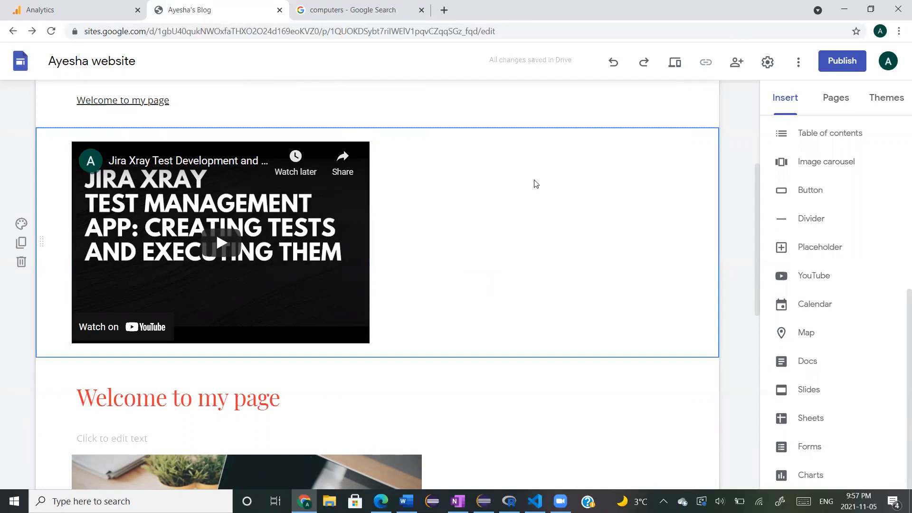
{"action": "scroll", "coordinate": [577, 209], "scroll_direction": "down", "scroll_amount": 1}
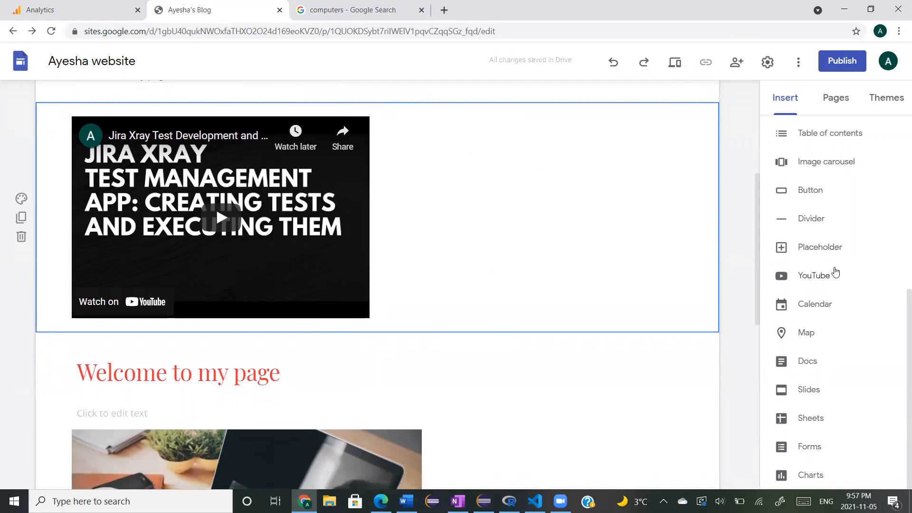
{"action": "scroll", "coordinate": [820, 186], "scroll_direction": "up", "scroll_amount": 3}
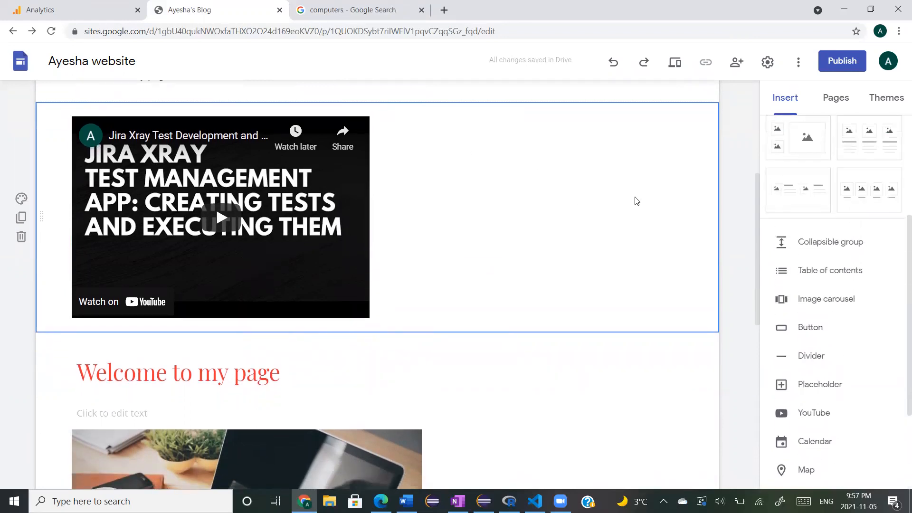
{"action": "scroll", "coordinate": [632, 200], "scroll_direction": "up", "scroll_amount": 3}
{"action": "scroll", "coordinate": [631, 197], "scroll_direction": "up", "scroll_amount": 3}
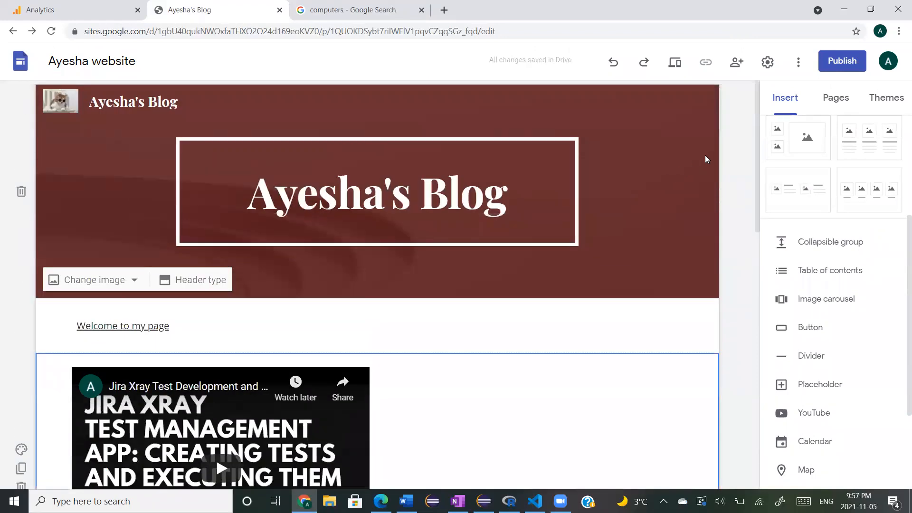
{"action": "scroll", "coordinate": [658, 282], "scroll_direction": "down", "scroll_amount": 1}
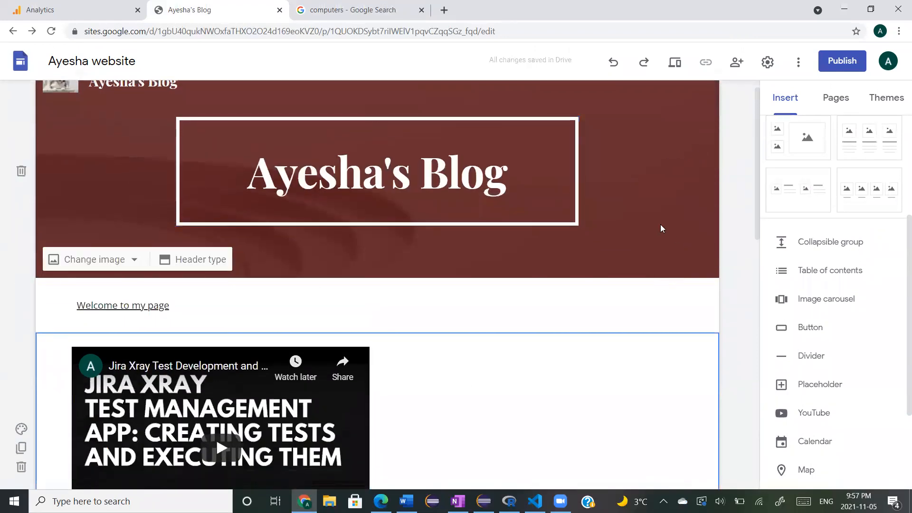
Add a new page named Page 1 and switch between Home and Page 1 through the site navigation
{"action": "left_click", "coordinate": [845, 108]}
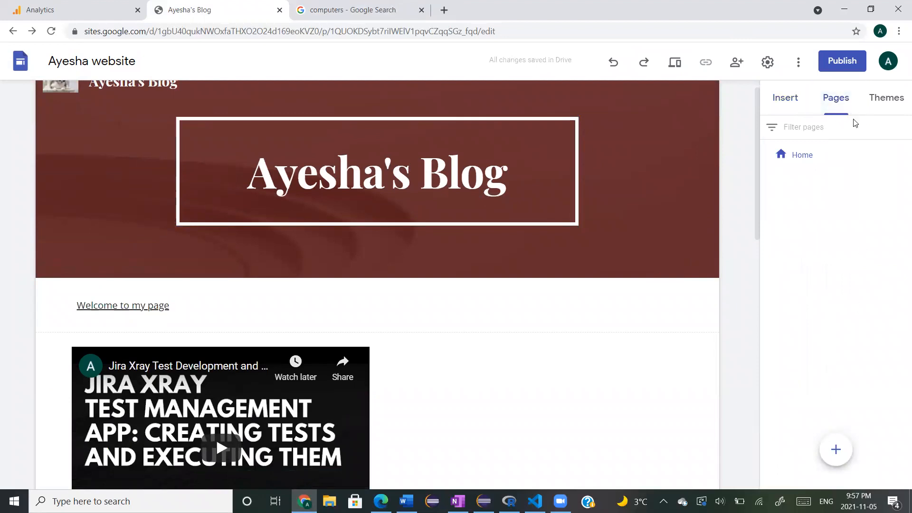
{"action": "mouse_move", "coordinate": [842, 454]}
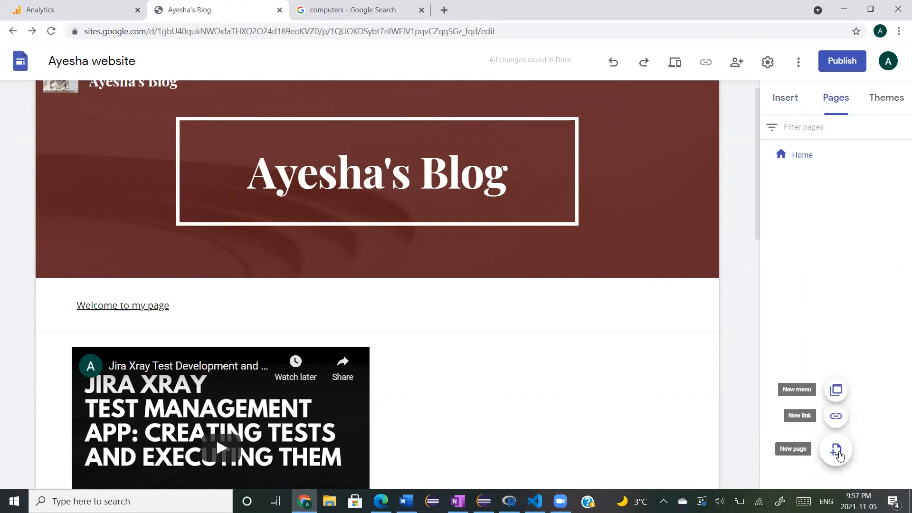
{"action": "left_click", "coordinate": [836, 450]}
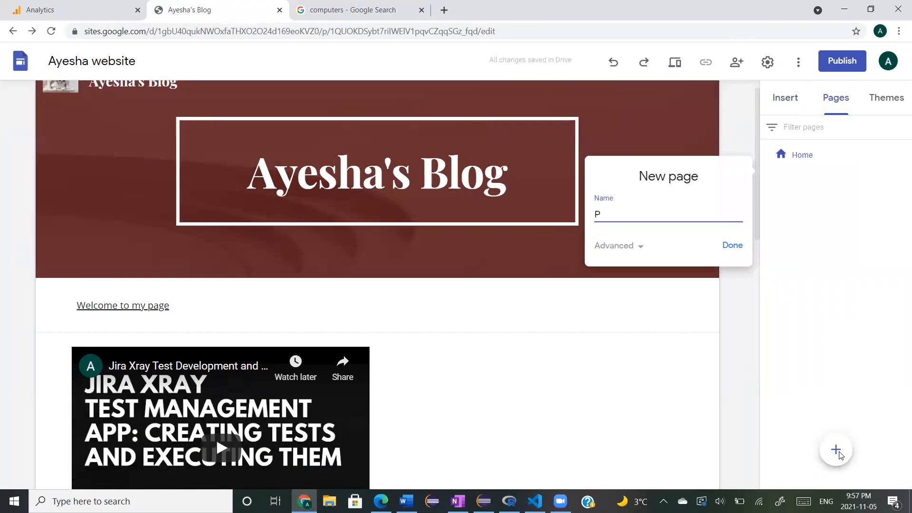
{"action": "key", "text": "Return"}
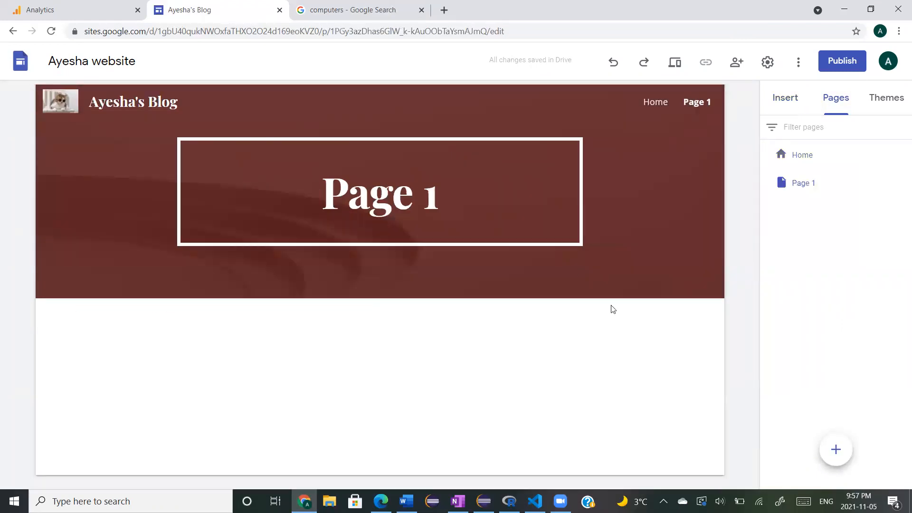
{"action": "left_click", "coordinate": [659, 105]}
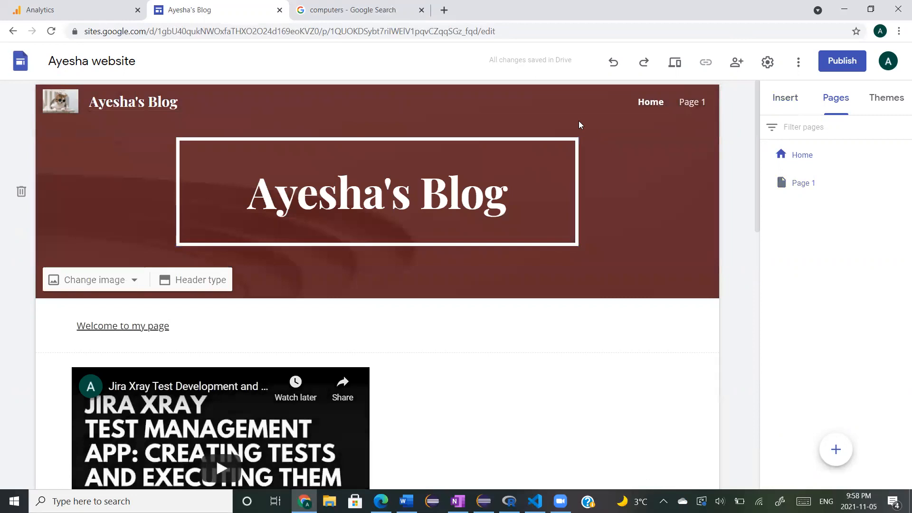
{"action": "left_click", "coordinate": [694, 105]}
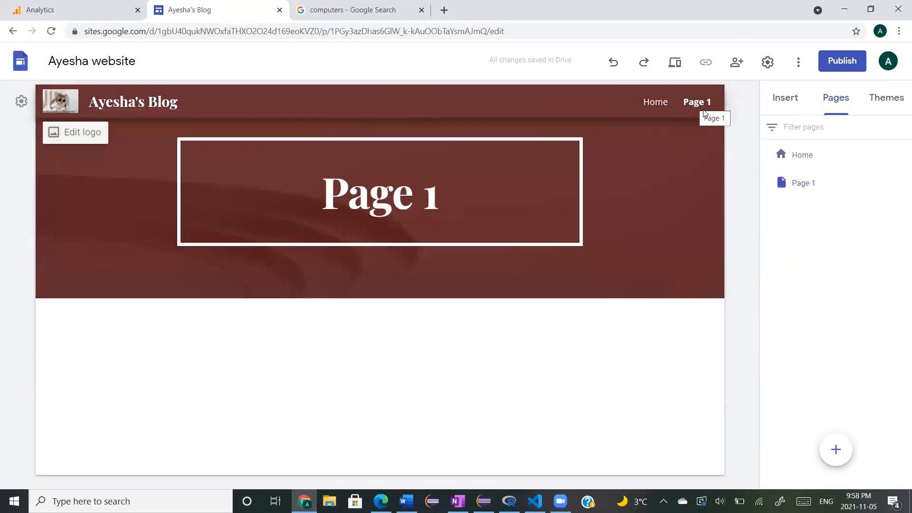
Add another top-level page named Page 2 to the site
{"action": "left_click", "coordinate": [835, 449]}
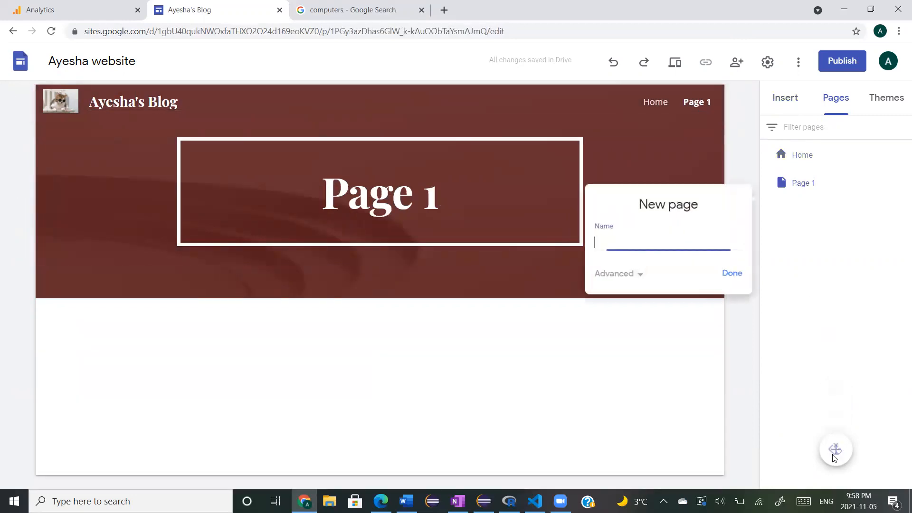
{"action": "type", "text": "Page 2"}
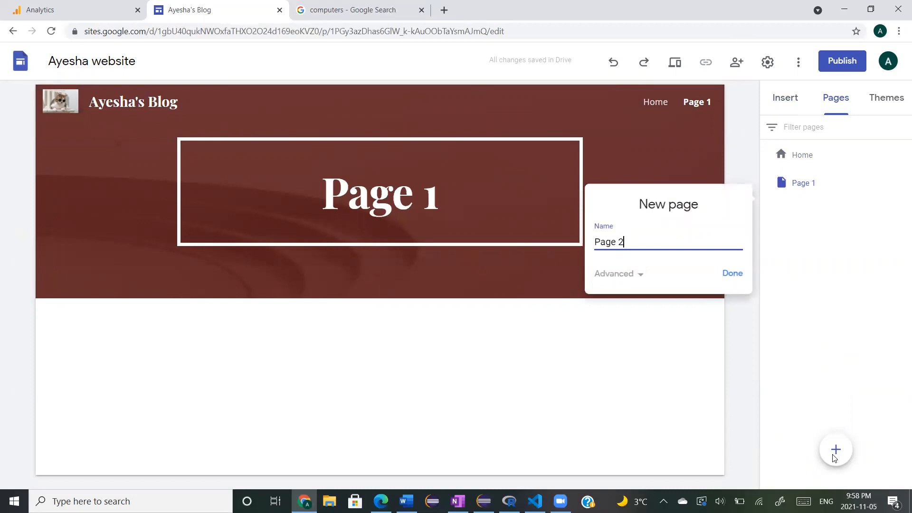
{"action": "left_click", "coordinate": [732, 273]}
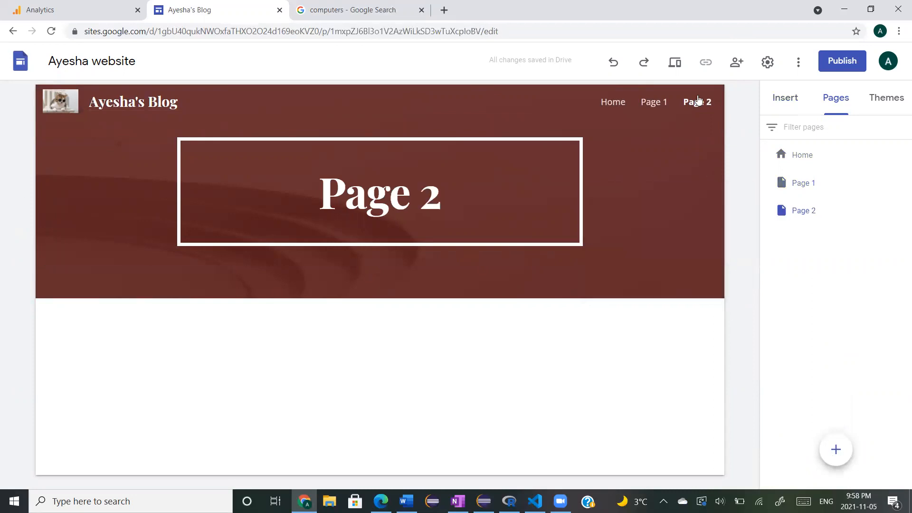
Apply the Vision theme to the site and check it on the Home page and Page 2
{"action": "left_click", "coordinate": [785, 99]}
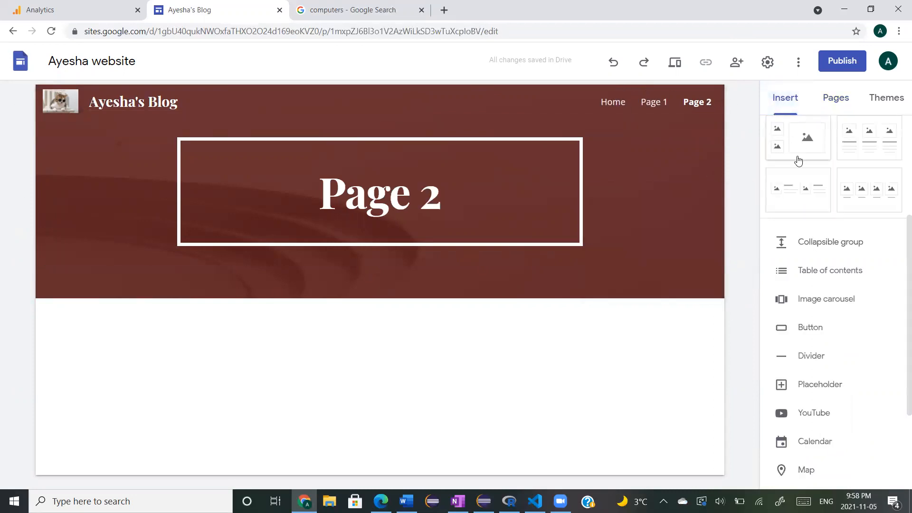
{"action": "scroll", "coordinate": [795, 159], "scroll_direction": "up", "scroll_amount": 4}
{"action": "left_click", "coordinate": [887, 97]}
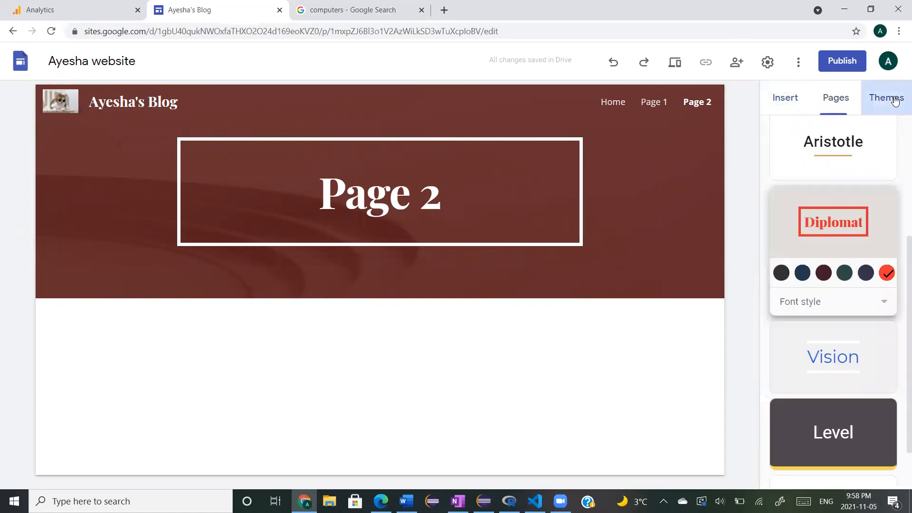
{"action": "left_click", "coordinate": [823, 359]}
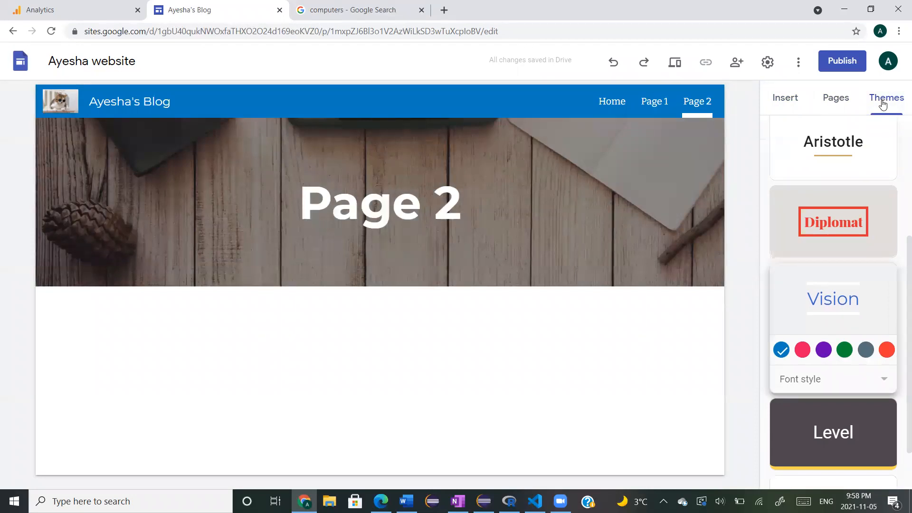
{"action": "left_click", "coordinate": [608, 102]}
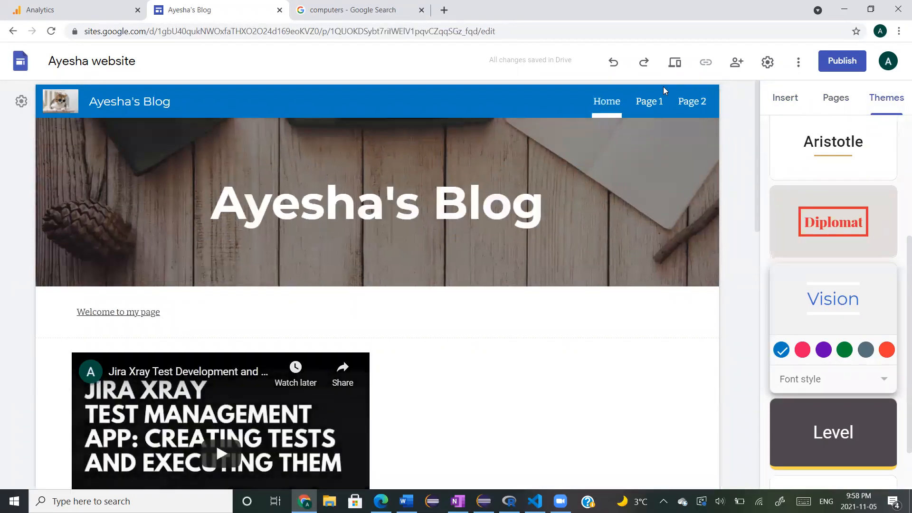
{"action": "left_click", "coordinate": [692, 101]}
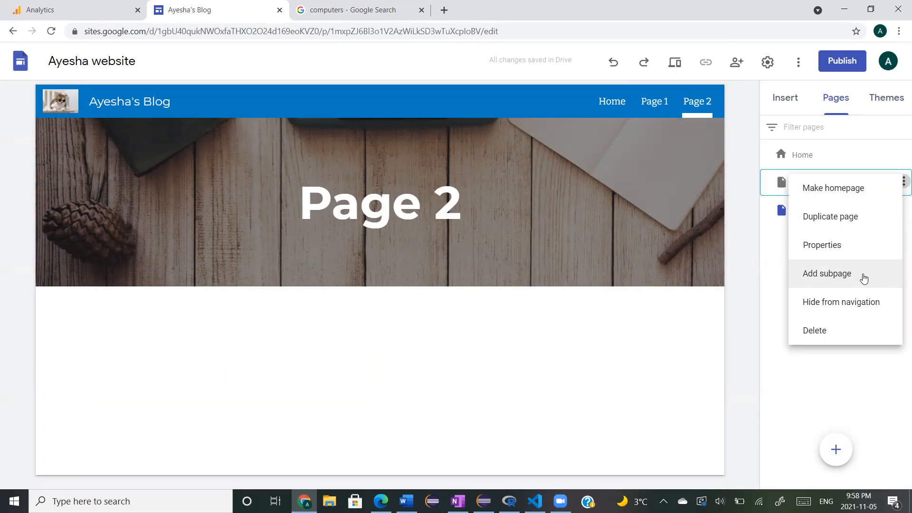
Add a subpage named subpage1 under Page 1 and open both pages from the site navigation
{"action": "left_click", "coordinate": [778, 266]}
{"action": "left_click", "coordinate": [902, 181]}
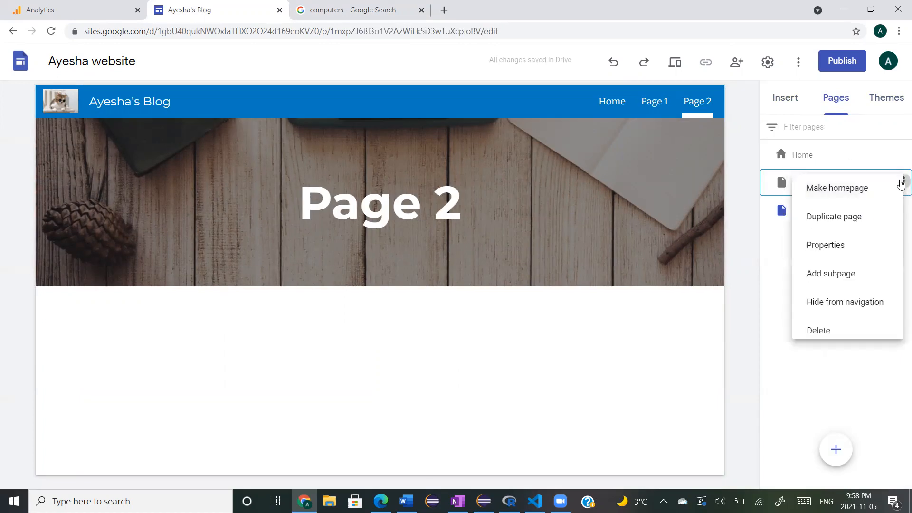
{"action": "left_click", "coordinate": [840, 274]}
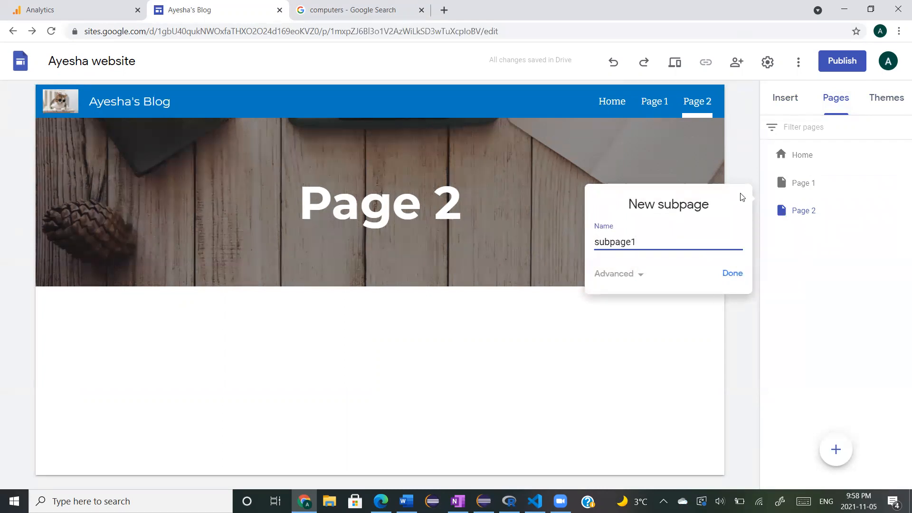
{"action": "left_click", "coordinate": [732, 273]}
{"action": "mouse_move", "coordinate": [653, 106]}
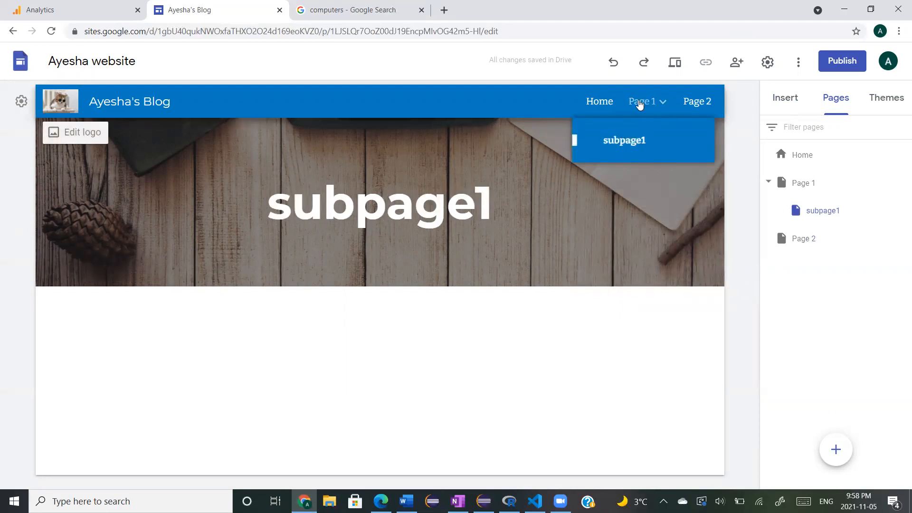
{"action": "left_click", "coordinate": [639, 101]}
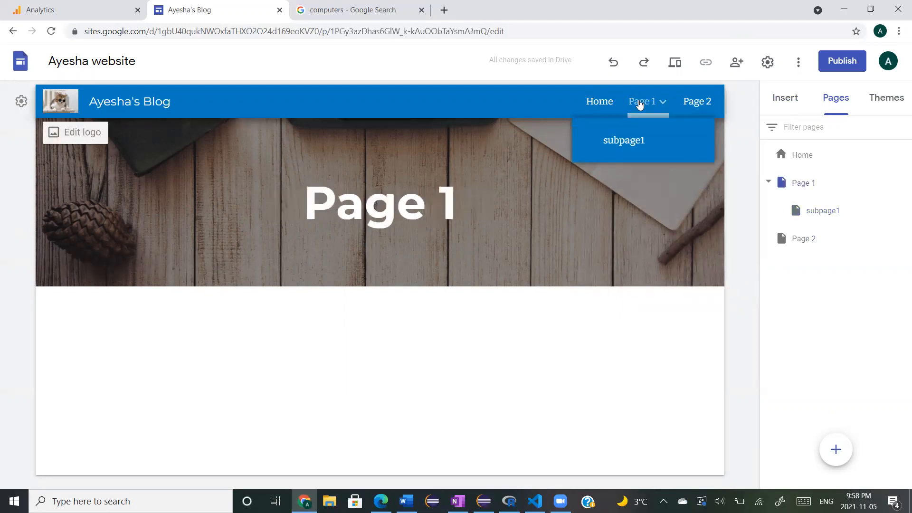
{"action": "left_click", "coordinate": [623, 141]}
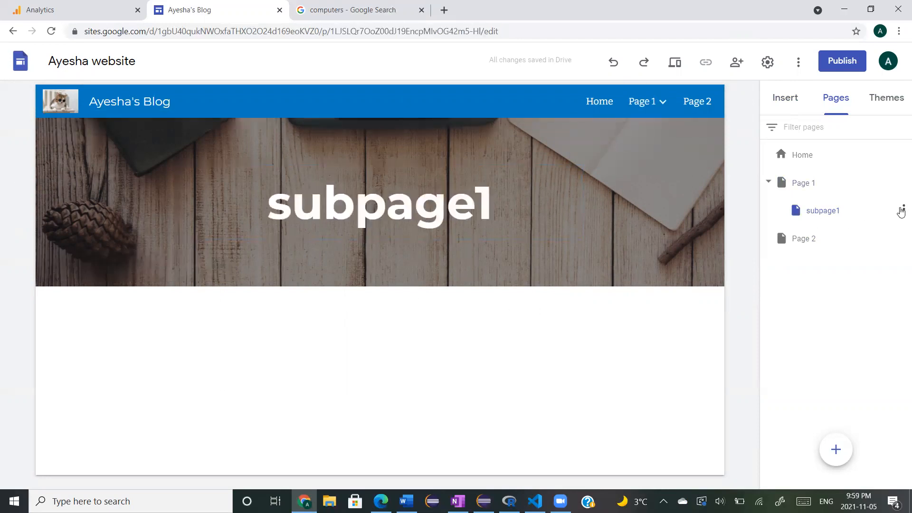
Add a second subpage under Page 1 named subpage2
{"action": "left_click", "coordinate": [903, 181]}
{"action": "left_click", "coordinate": [835, 279]}
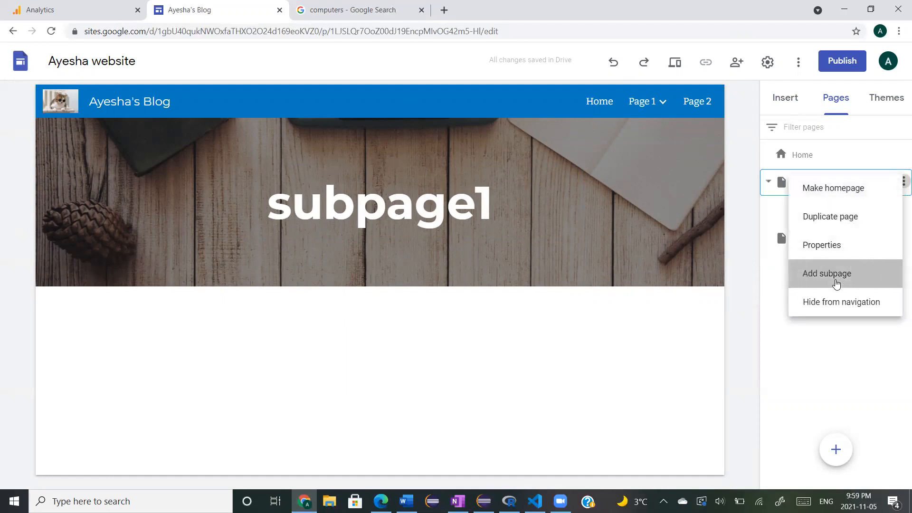
{"action": "type", "text": "subpage2"}
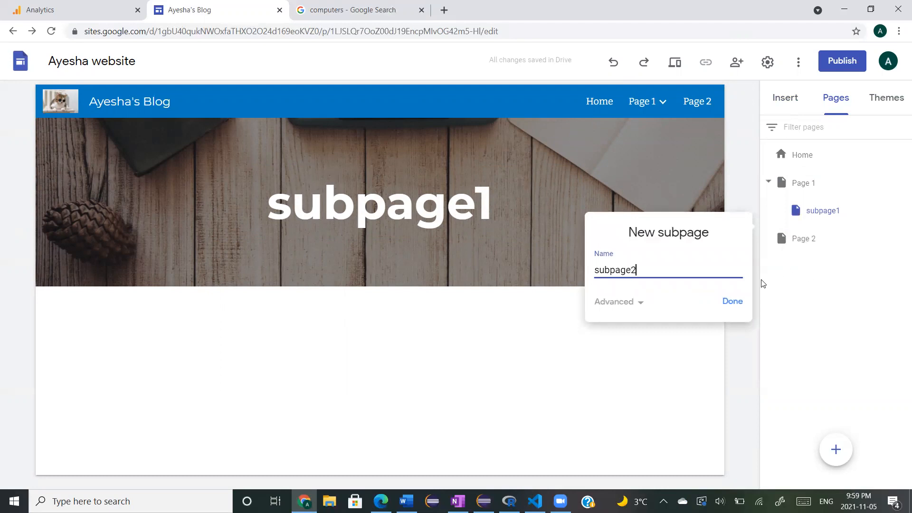
{"action": "left_click", "coordinate": [731, 302]}
Hide subpage1 from the site navigation and check the Page 1 entry in the header
{"action": "left_click", "coordinate": [902, 211]}
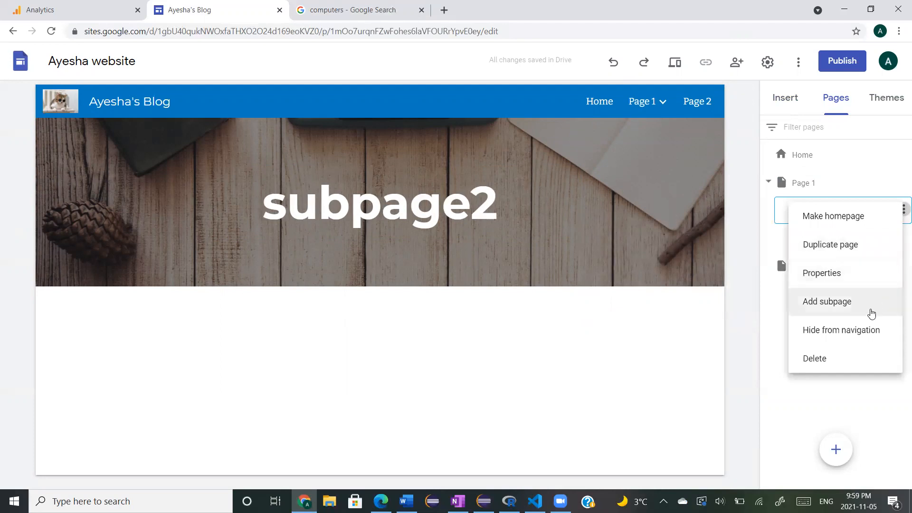
{"action": "left_click", "coordinate": [867, 330]}
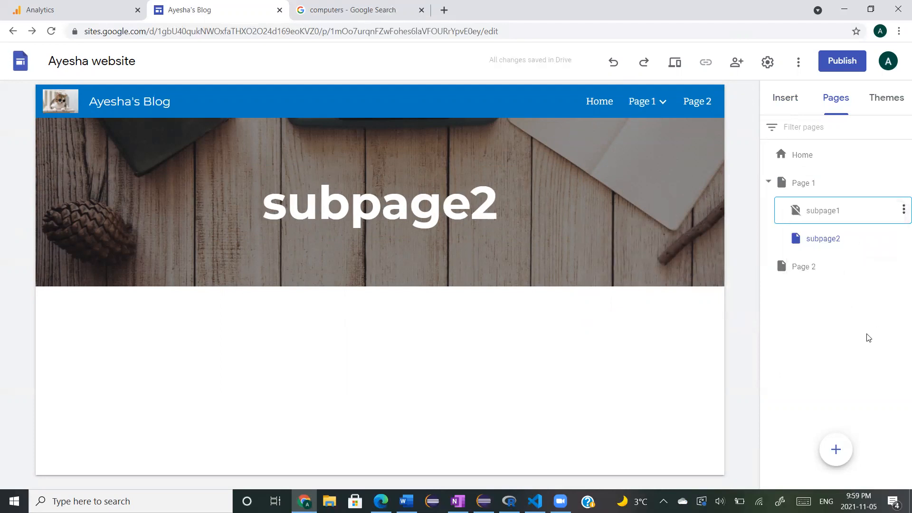
{"action": "mouse_move", "coordinate": [664, 115]}
Add a navigation link named My Channel to the YouTube channel's URL, opening in a new tab, and test it from the header
{"action": "left_click", "coordinate": [801, 270]}
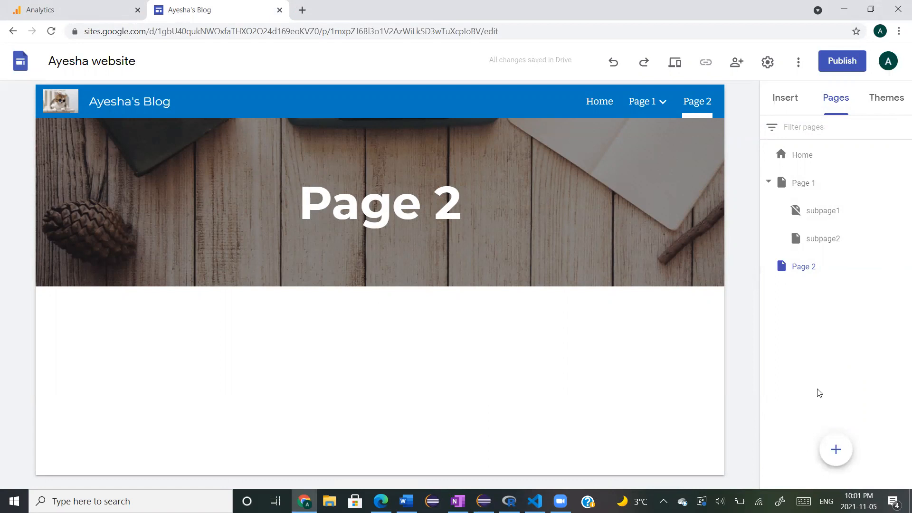
{"action": "mouse_move", "coordinate": [835, 449]}
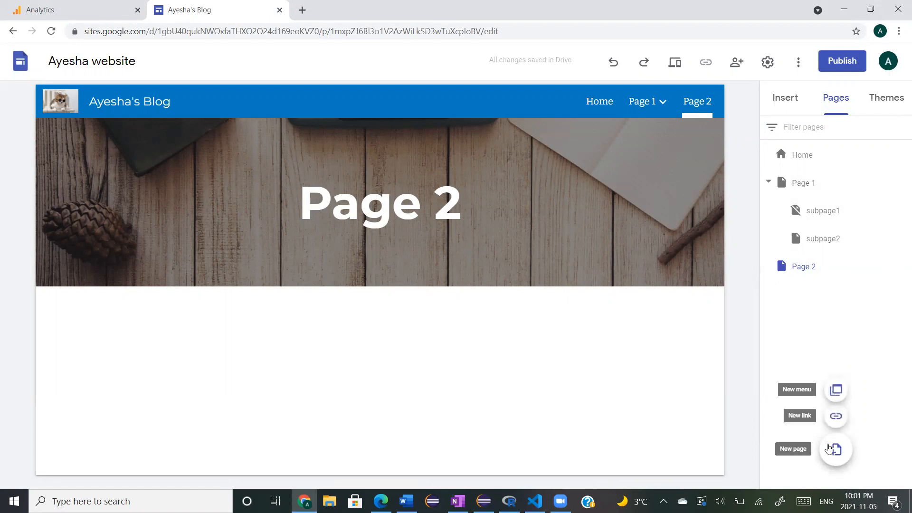
{"action": "left_click", "coordinate": [836, 418]}
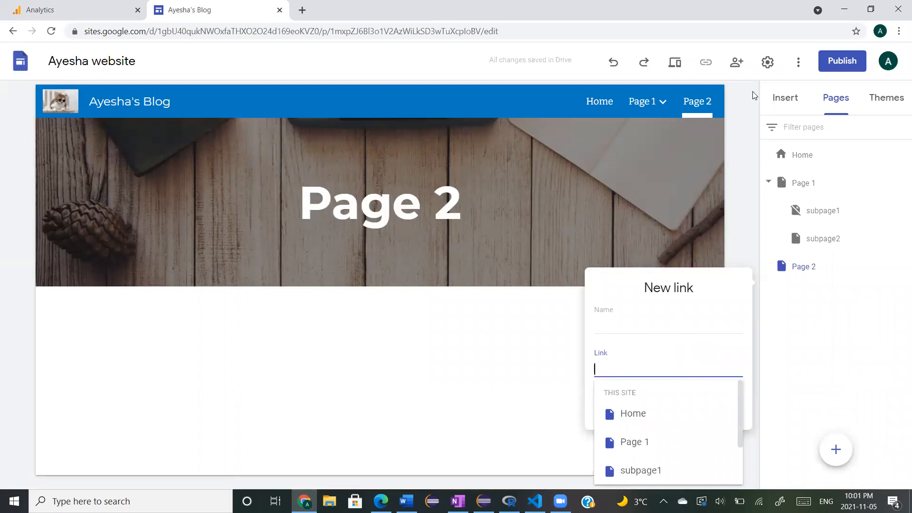
{"action": "type", "text": "https://www.youtube.com/channel/UCv8aW5iHsI7QDHlY2YUCWuQ"}
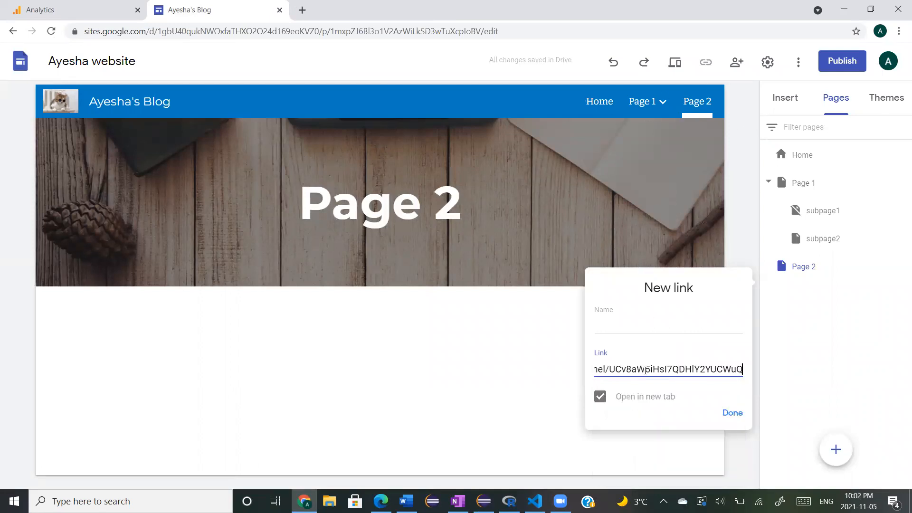
{"action": "left_click", "coordinate": [629, 321]}
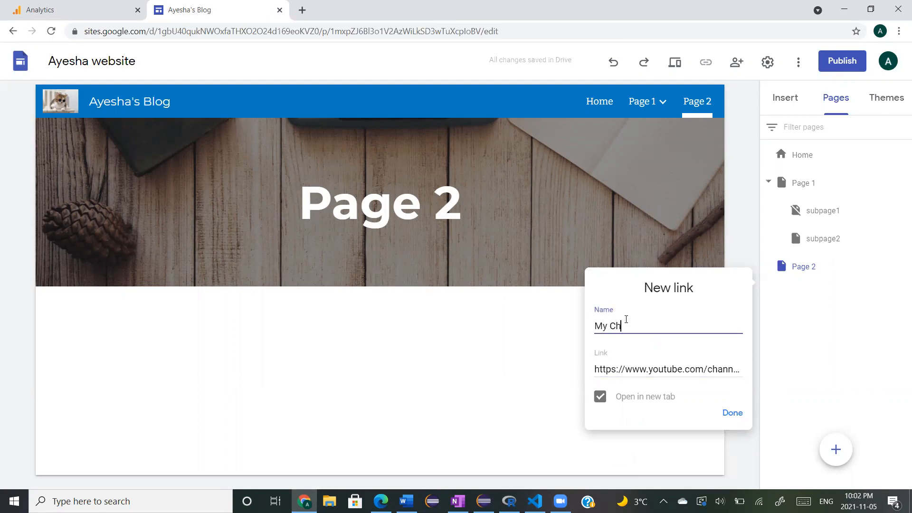
{"action": "left_click", "coordinate": [729, 413]}
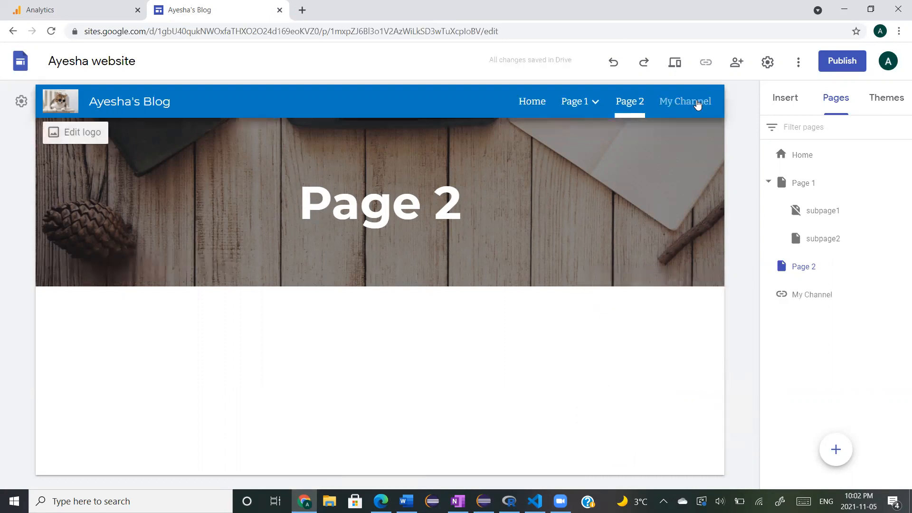
{"action": "left_click", "coordinate": [695, 103]}
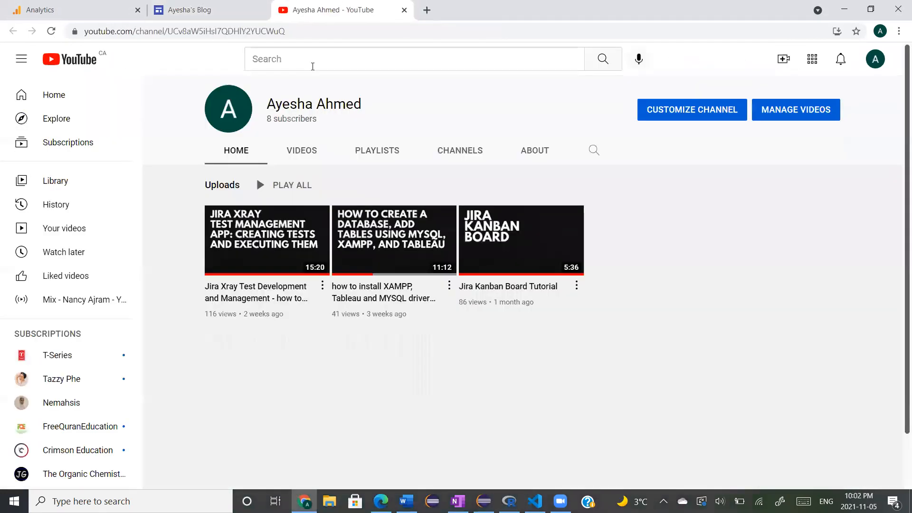
{"action": "left_click", "coordinate": [199, 9]}
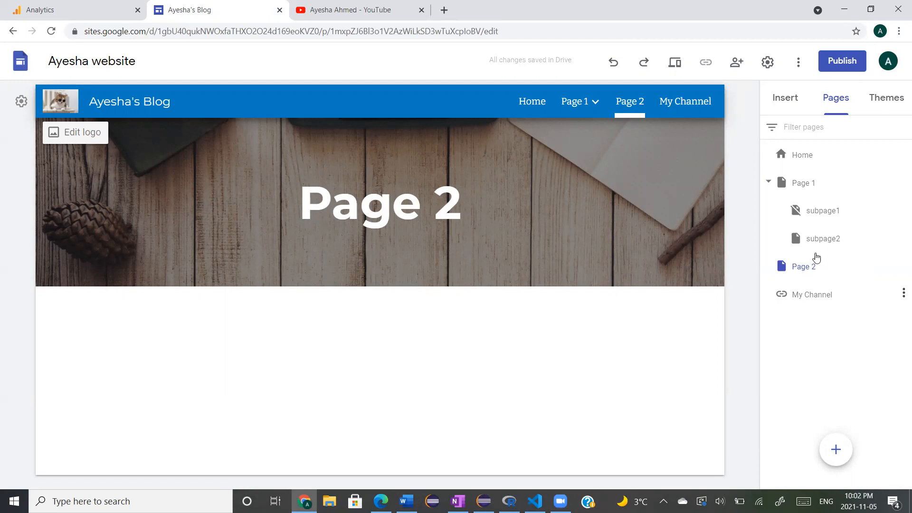
Add a text box to Page 2 containing "We can add in text"
{"action": "left_click", "coordinate": [784, 113]}
{"action": "left_click", "coordinate": [835, 98]}
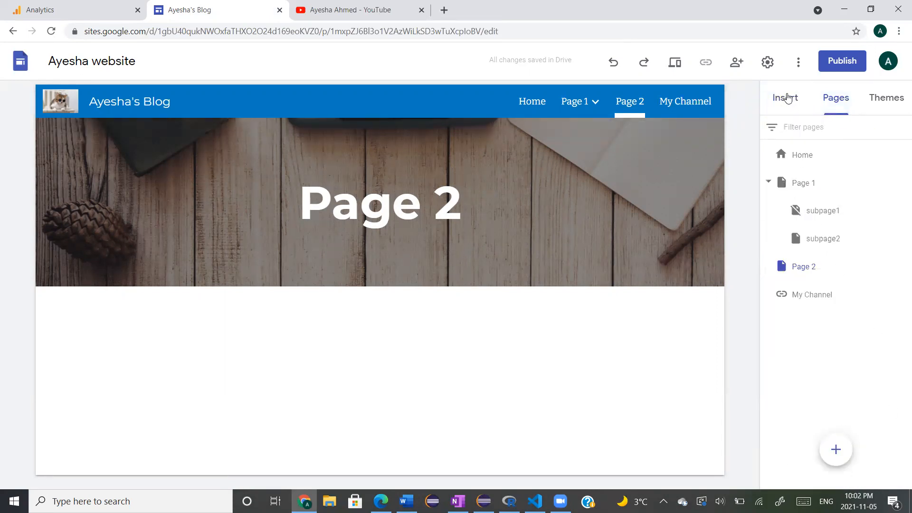
{"action": "left_click", "coordinate": [786, 98]}
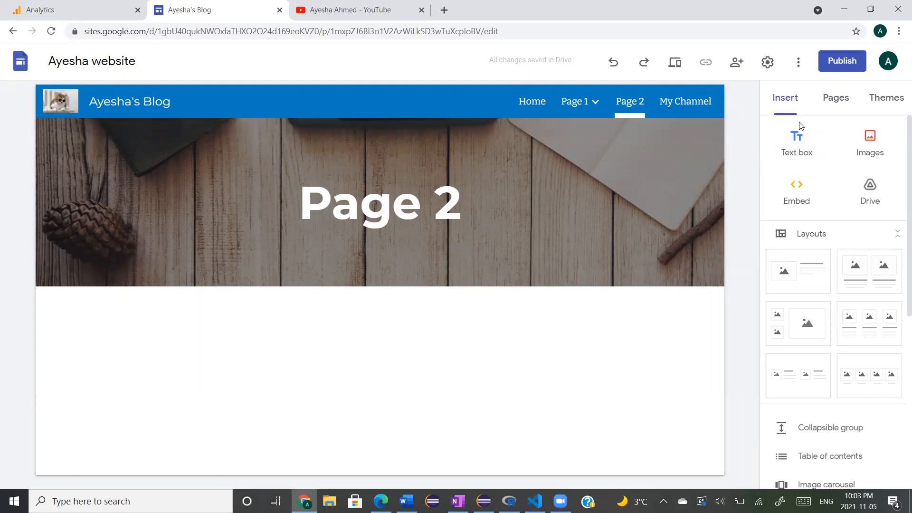
{"action": "left_click", "coordinate": [796, 139]}
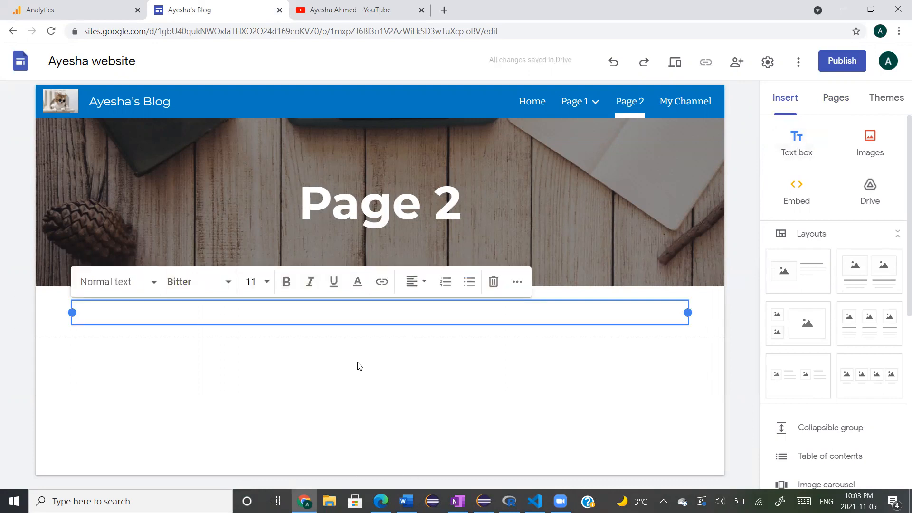
{"action": "type", "text": "We can a"}
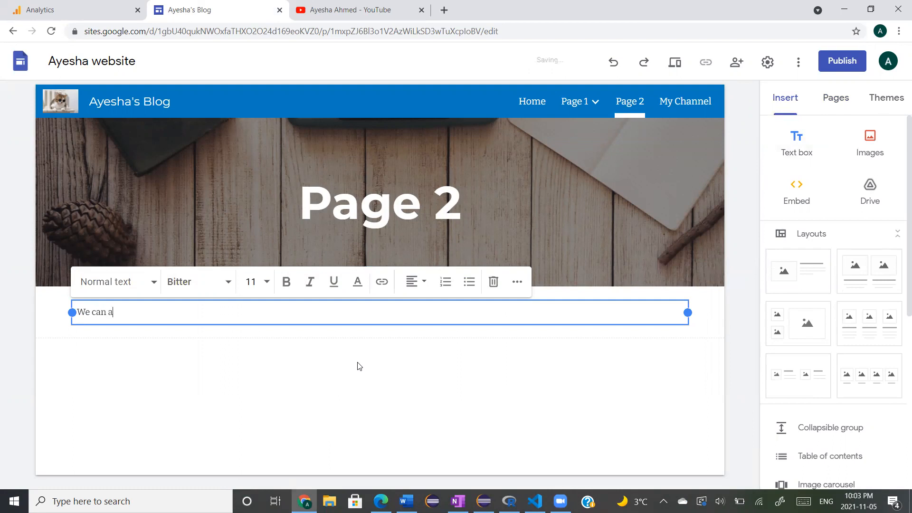
{"action": "type", "text": "dd in text"}
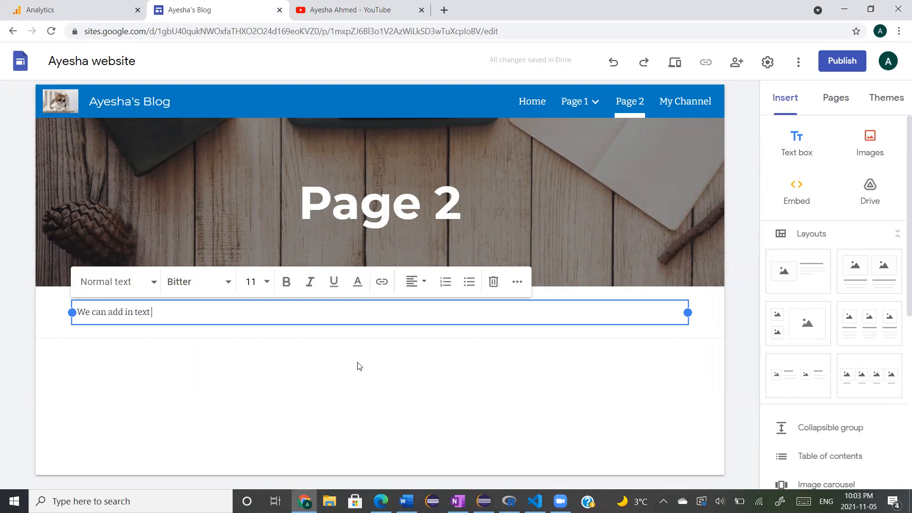
Insert the uploaded laptop photo into Page 2 below the text box
{"action": "left_click", "coordinate": [869, 150]}
{"action": "left_click", "coordinate": [862, 185]}
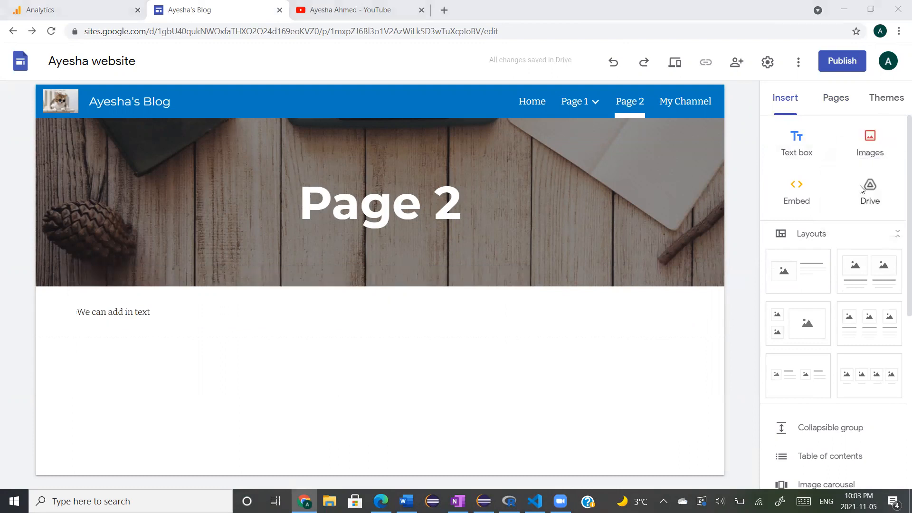
{"action": "double_click", "coordinate": [146, 118]}
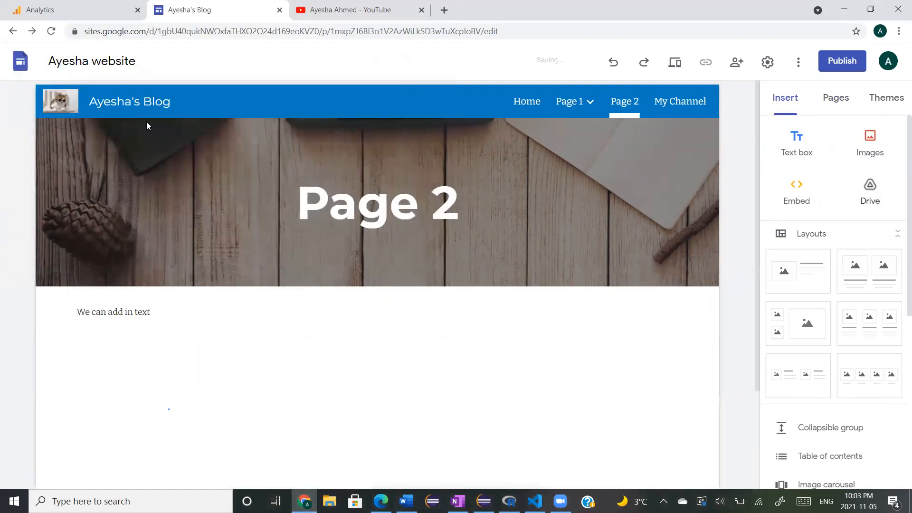
{"action": "left_click_drag", "start_coordinate": [273, 304], "coordinate": [145, 218]}
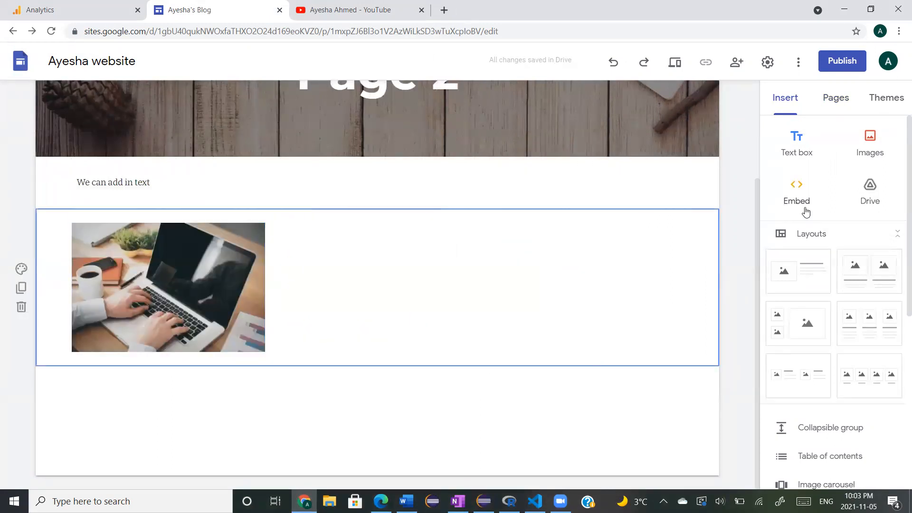
Look at the Google Drive insert option and close it, and review the Home page content down to its last section
{"action": "left_click", "coordinate": [874, 199]}
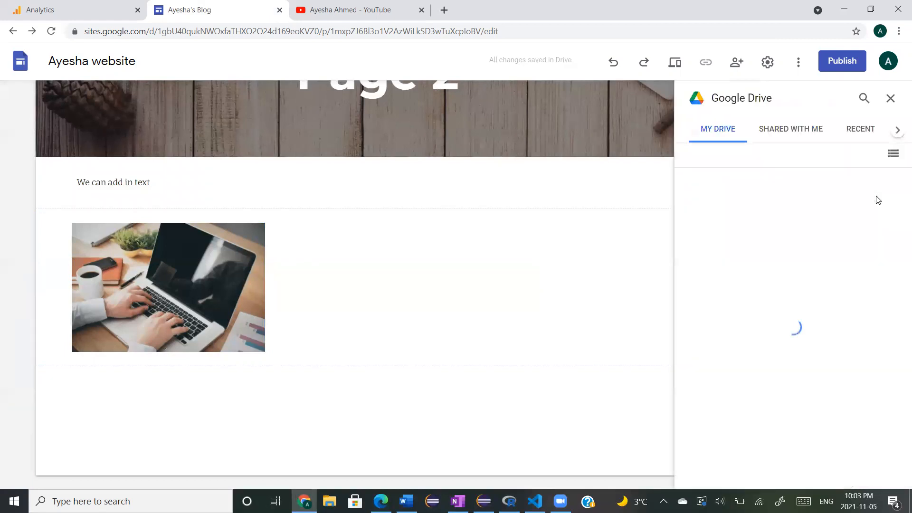
{"action": "left_click", "coordinate": [890, 98]}
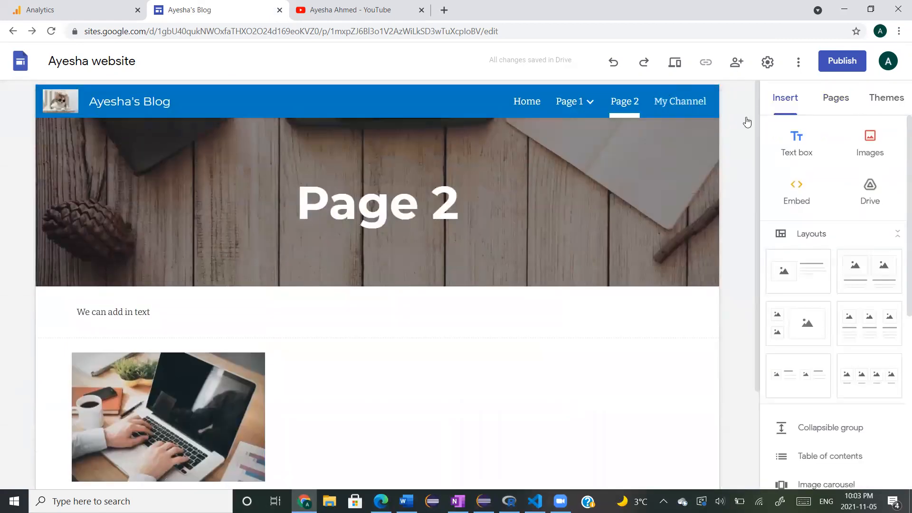
{"action": "left_click", "coordinate": [537, 104]}
{"action": "scroll", "coordinate": [531, 271], "scroll_direction": "down", "scroll_amount": 8}
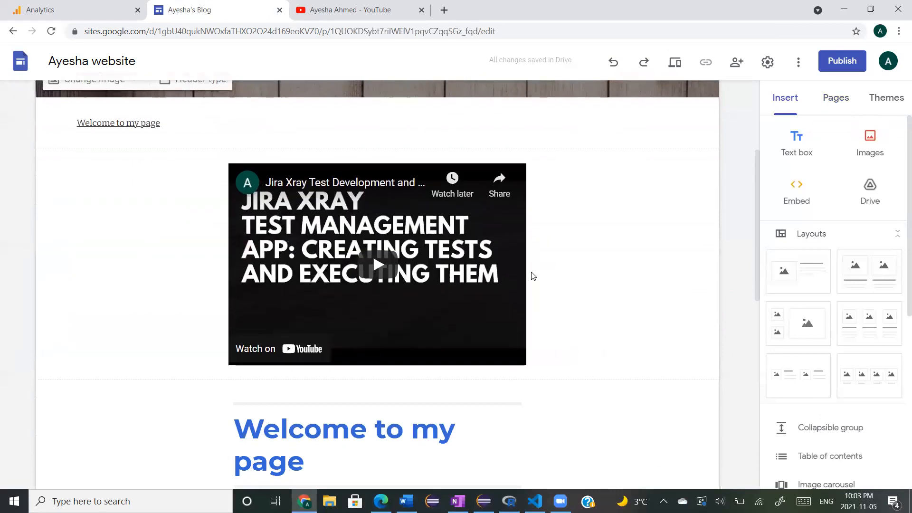
{"action": "scroll", "coordinate": [584, 252], "scroll_direction": "down", "scroll_amount": 5}
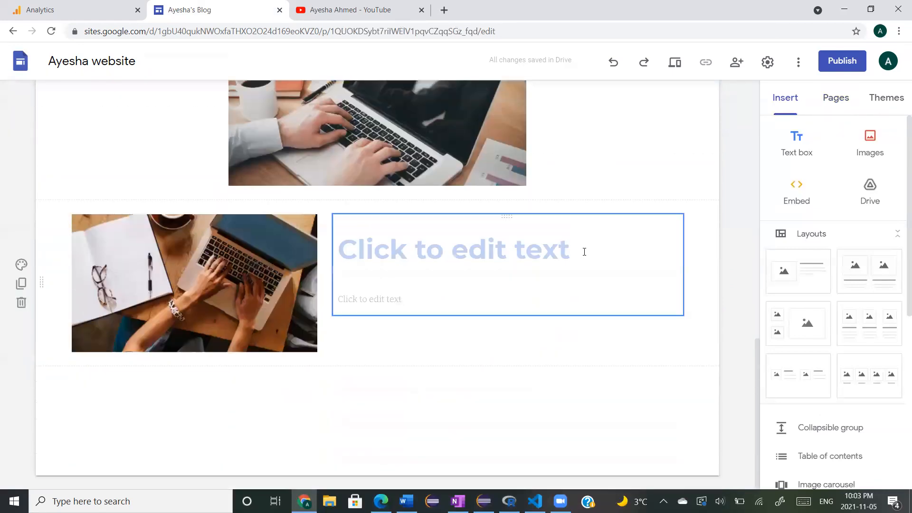
{"action": "scroll", "coordinate": [584, 252], "scroll_direction": "up", "scroll_amount": 14}
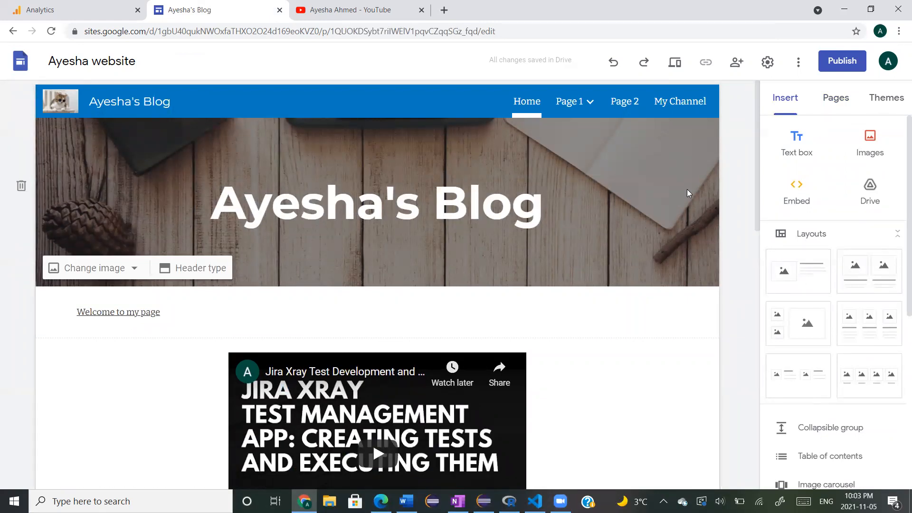
Search the web for Google Analytics, open its site from the results, and close the older Analytics tab
{"action": "left_click", "coordinate": [405, 14]}
{"action": "left_click", "coordinate": [289, 31]}
{"action": "type", "text": "go"}
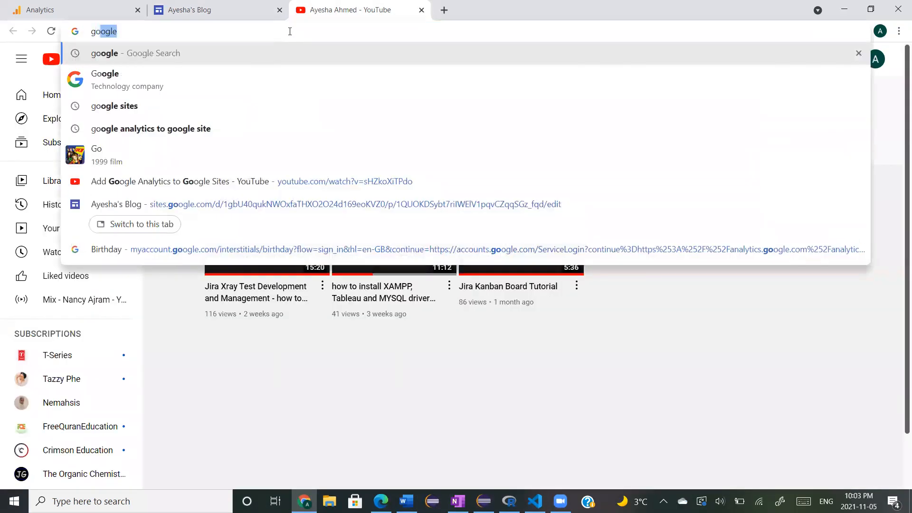
{"action": "key", "text": "Return"}
{"action": "left_click", "coordinate": [215, 75]}
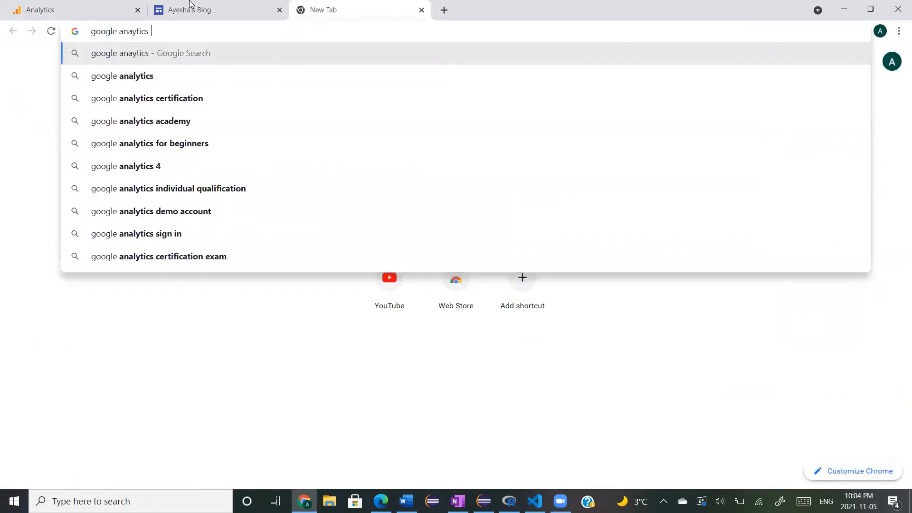
{"action": "key", "text": "Return"}
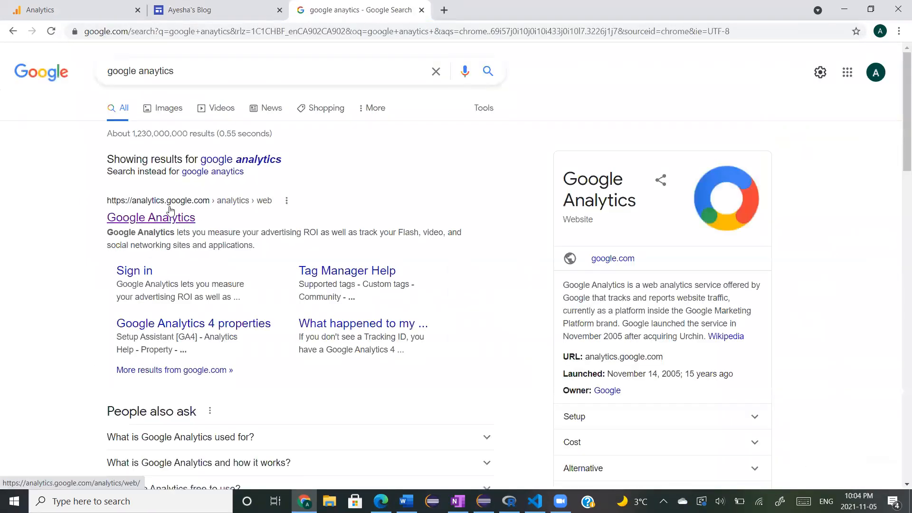
{"action": "left_click", "coordinate": [169, 217]}
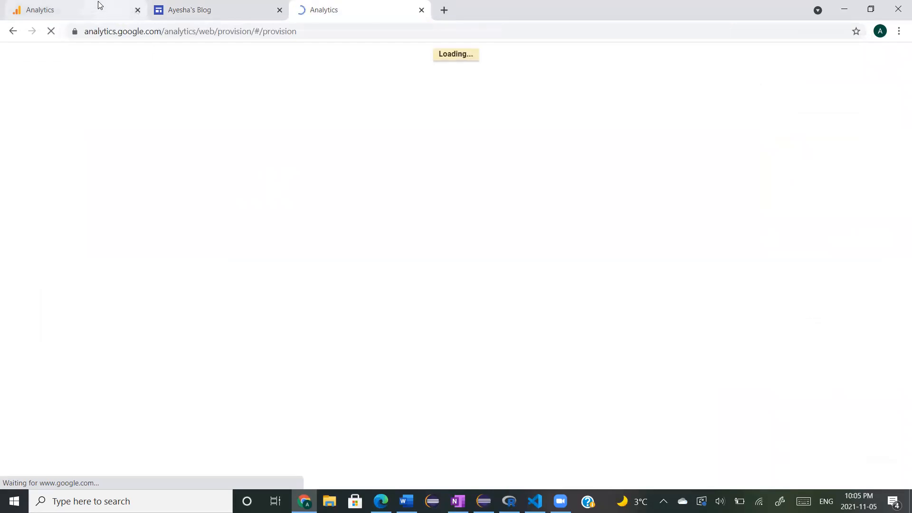
{"action": "left_click", "coordinate": [137, 11]}
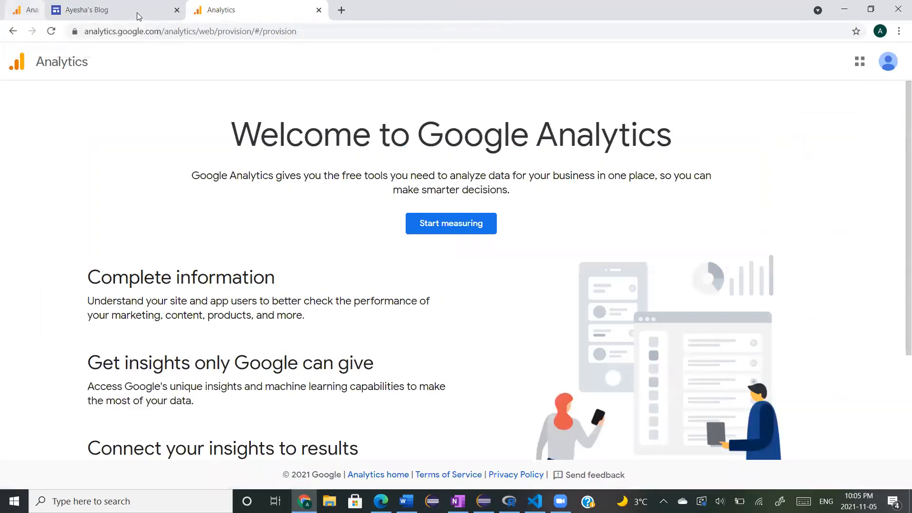
Start setting up a Google Analytics account and enter the owner's first name followed by ACCOUNT as its name
{"action": "left_click", "coordinate": [458, 229]}
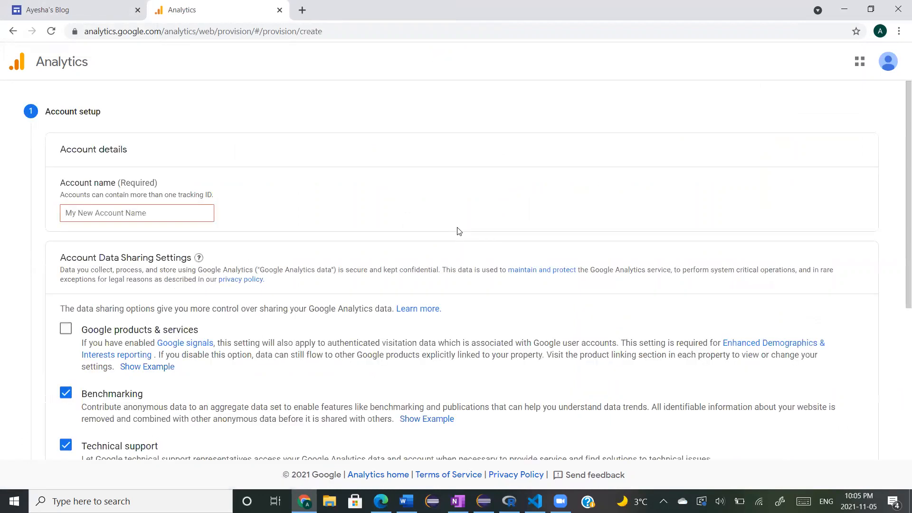
{"action": "scroll", "coordinate": [50, 200], "scroll_direction": "up", "scroll_amount": 3}
{"action": "scroll", "coordinate": [49, 200], "scroll_direction": "left", "scroll_amount": 1}
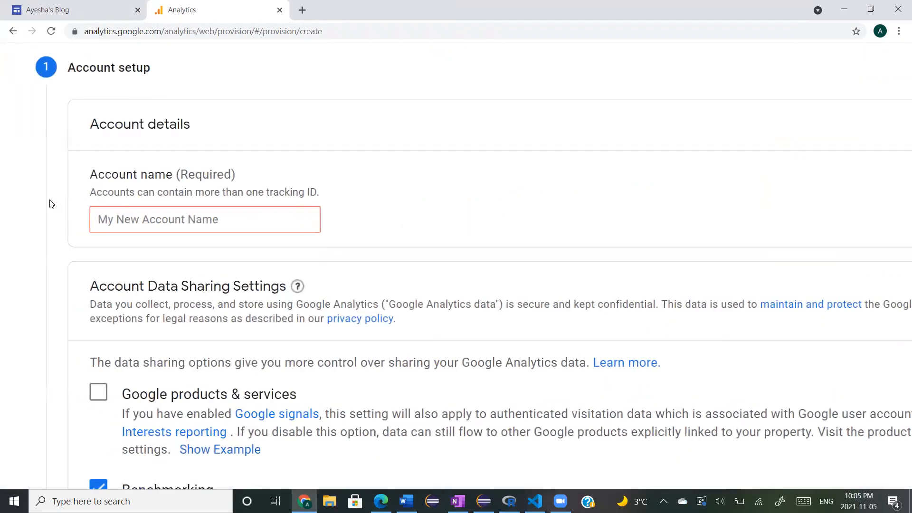
{"action": "scroll", "coordinate": [49, 202], "scroll_direction": "down", "scroll_amount": 3}
{"action": "scroll", "coordinate": [49, 201], "scroll_direction": "up", "scroll_amount": 2}
{"action": "left_click", "coordinate": [117, 212]}
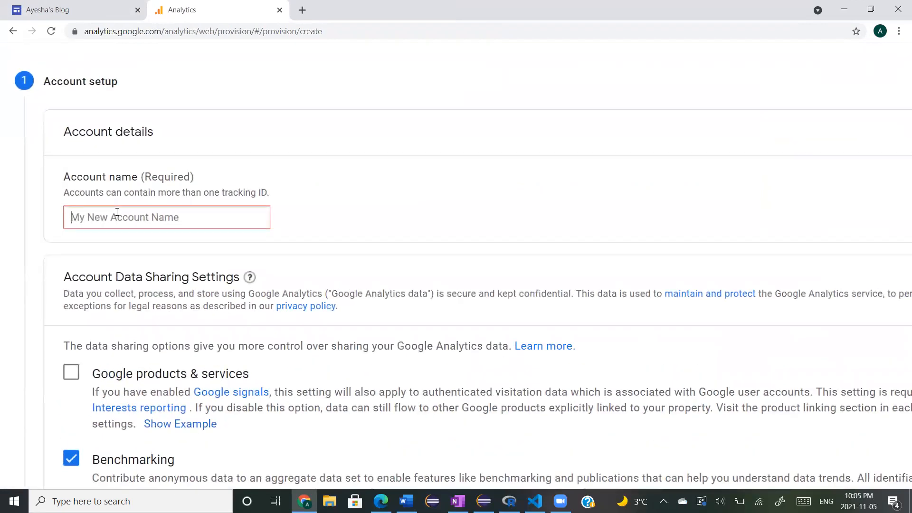
{"action": "type", "text": "A"}
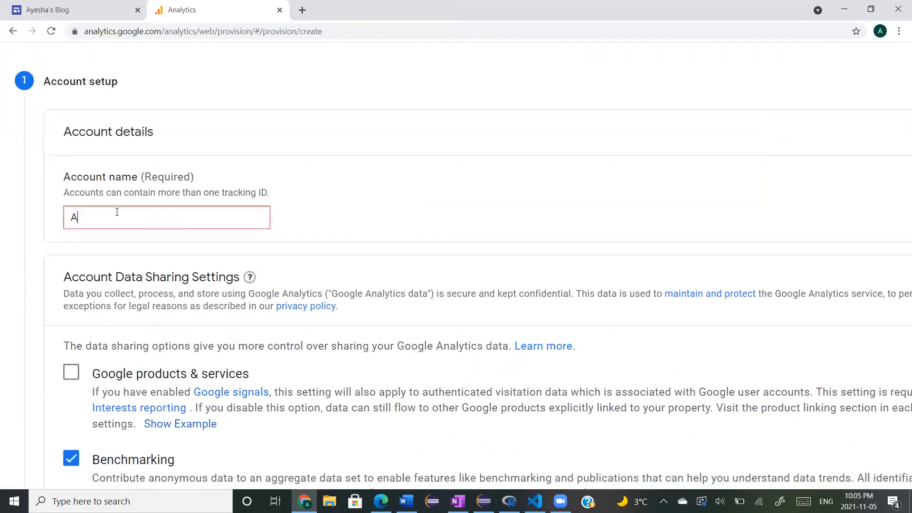
{"action": "type", "text": "yeYESHA ACCOUNT"}
Review the account data sharing settings, keep the default selections, and continue to the property setup
{"action": "scroll", "coordinate": [116, 212], "scroll_direction": "down", "scroll_amount": 5}
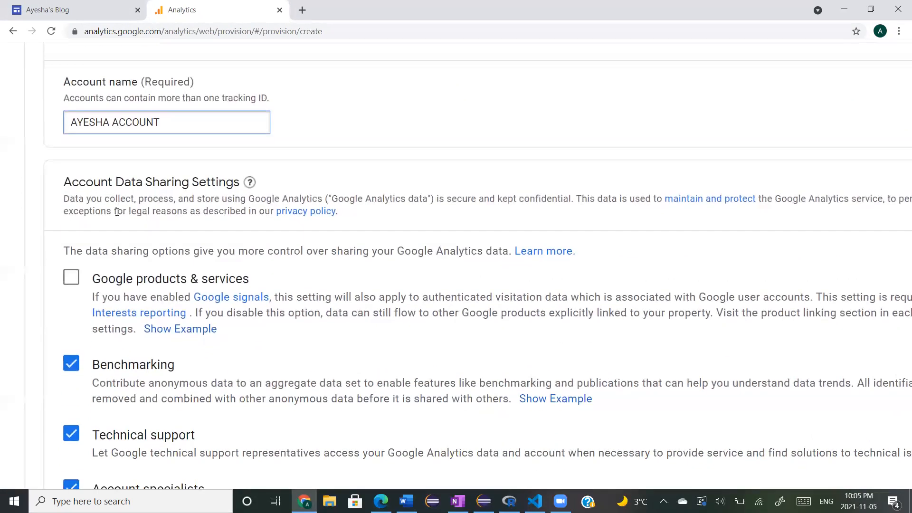
{"action": "scroll", "coordinate": [116, 289], "scroll_direction": "down", "scroll_amount": 2}
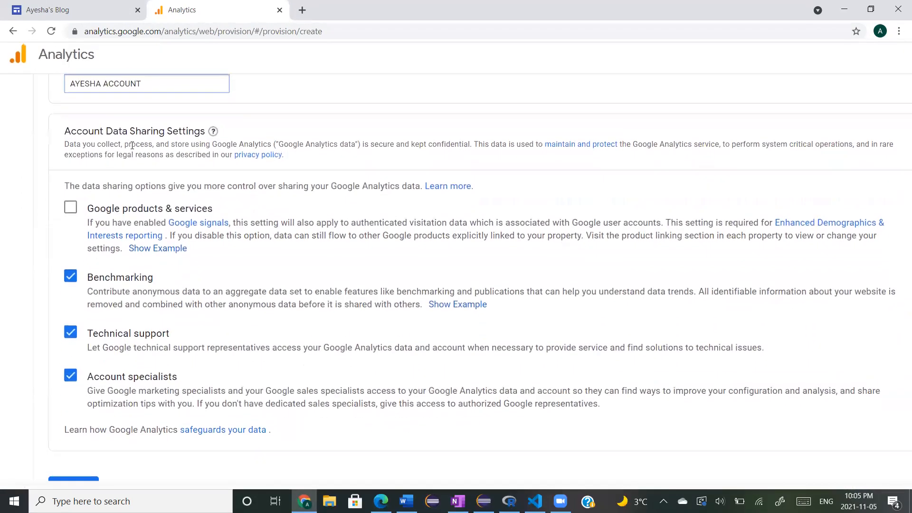
{"action": "scroll", "coordinate": [199, 352], "scroll_direction": "down", "scroll_amount": 2}
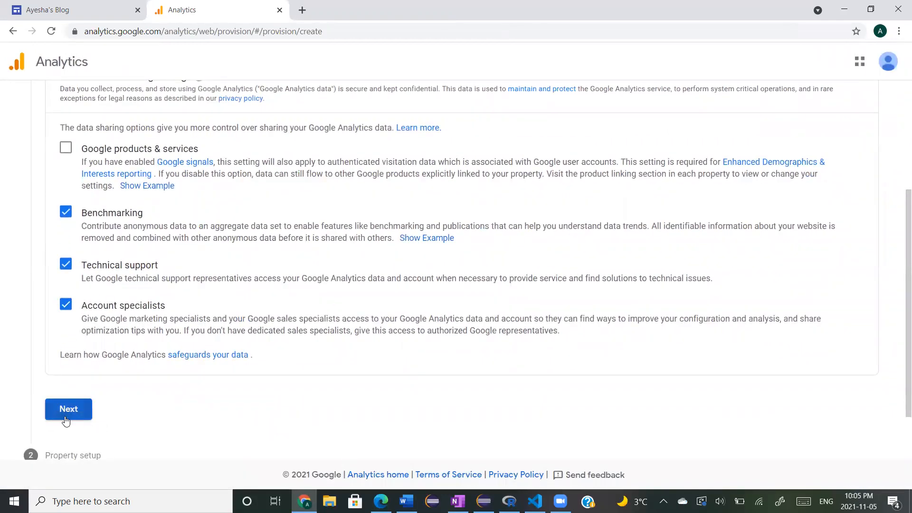
{"action": "scroll", "coordinate": [316, 159], "scroll_direction": "up", "scroll_amount": 2}
{"action": "scroll", "coordinate": [146, 355], "scroll_direction": "down", "scroll_amount": 2}
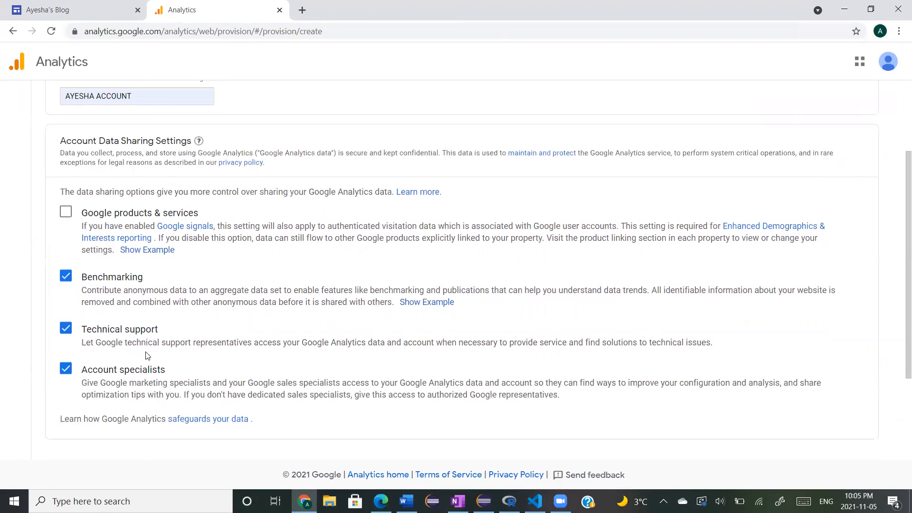
{"action": "scroll", "coordinate": [112, 327], "scroll_direction": "down", "scroll_amount": 1}
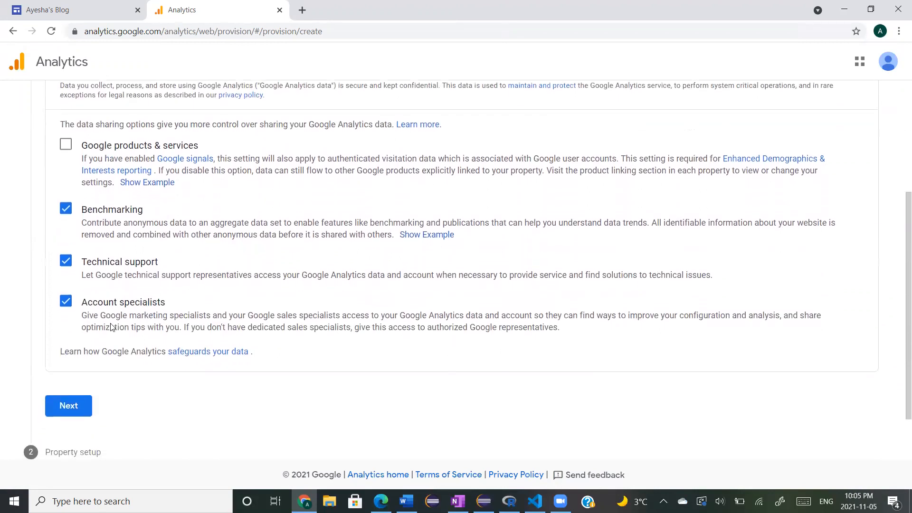
{"action": "scroll", "coordinate": [112, 327], "scroll_direction": "up", "scroll_amount": 1}
{"action": "left_click", "coordinate": [71, 434]}
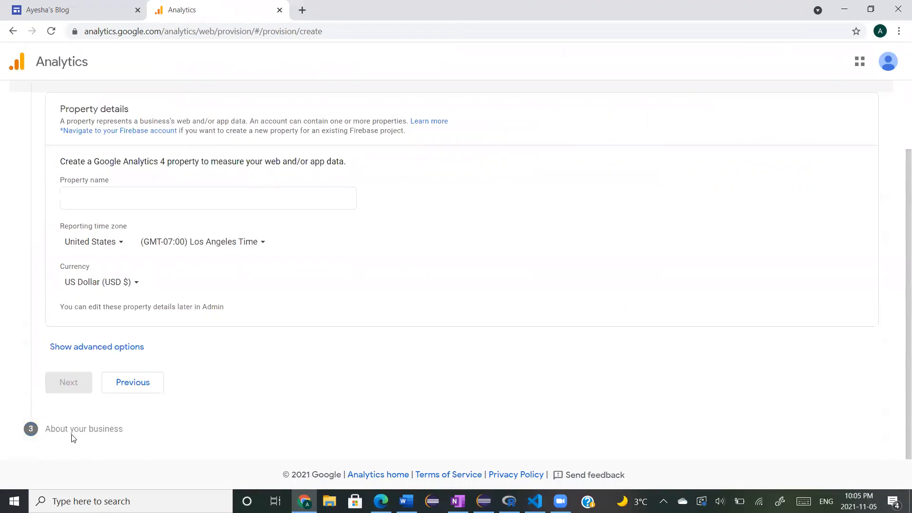
Name the property with the owner's first name plus TEST ACCOUNT, and set Canada, Vancouver Time and Canadian Dollar (CAD CA$)
{"action": "scroll", "coordinate": [27, 210], "scroll_direction": "up", "scroll_amount": 3}
{"action": "scroll", "coordinate": [27, 211], "scroll_direction": "up", "scroll_amount": 2}
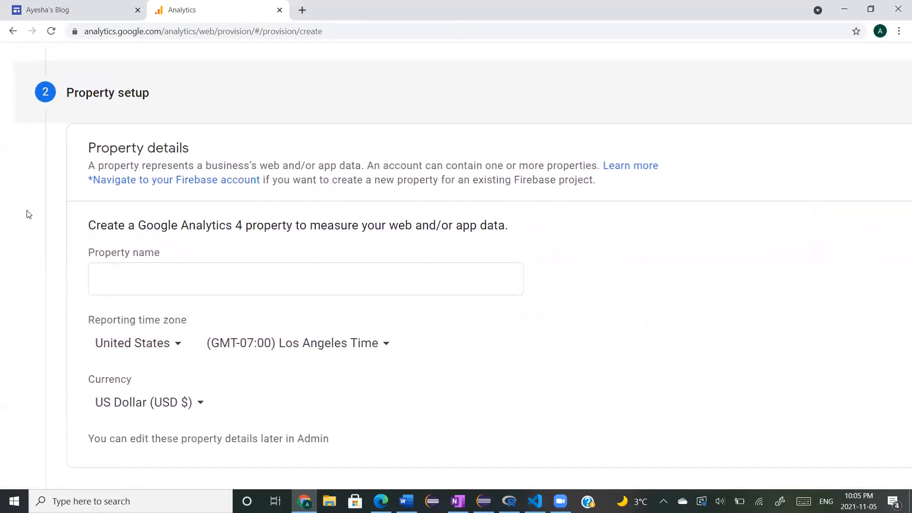
{"action": "scroll", "coordinate": [28, 214], "scroll_direction": "down", "scroll_amount": 3}
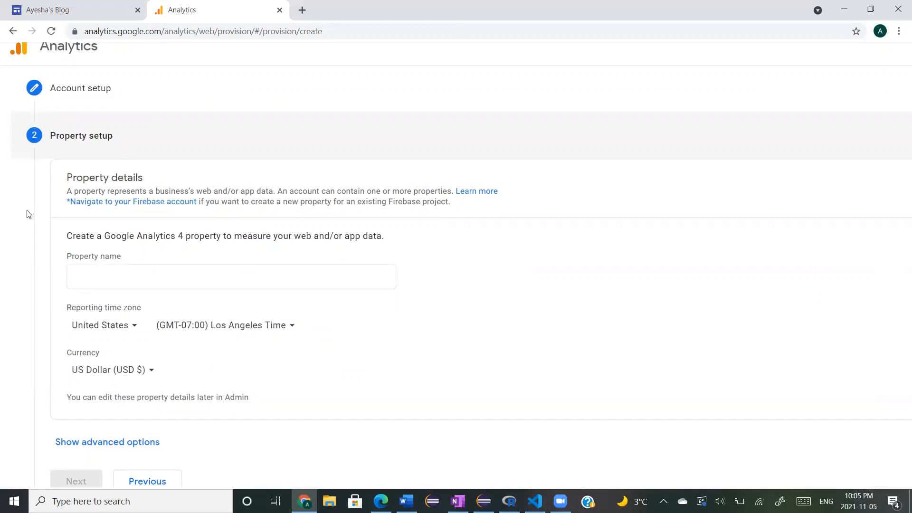
{"action": "scroll", "coordinate": [27, 214], "scroll_direction": "down", "scroll_amount": 2}
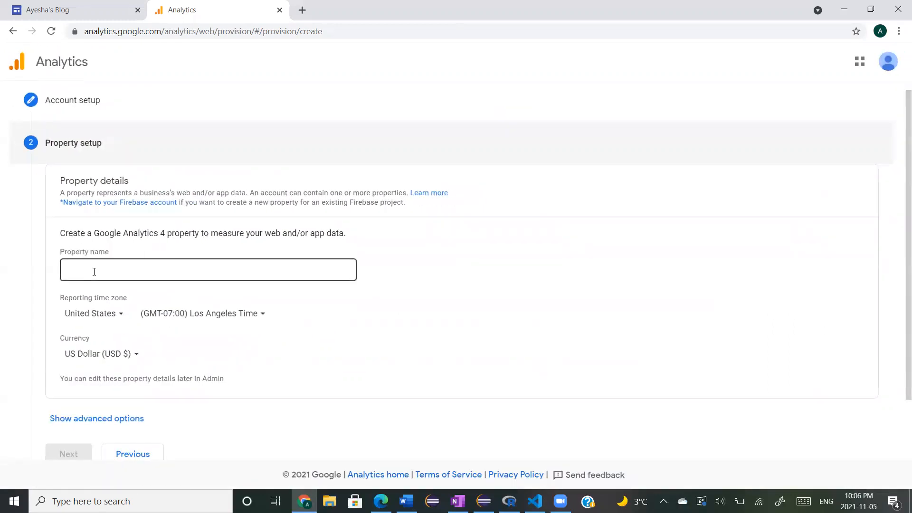
{"action": "left_click", "coordinate": [91, 279]}
{"action": "type", "text": "AYESHA"}
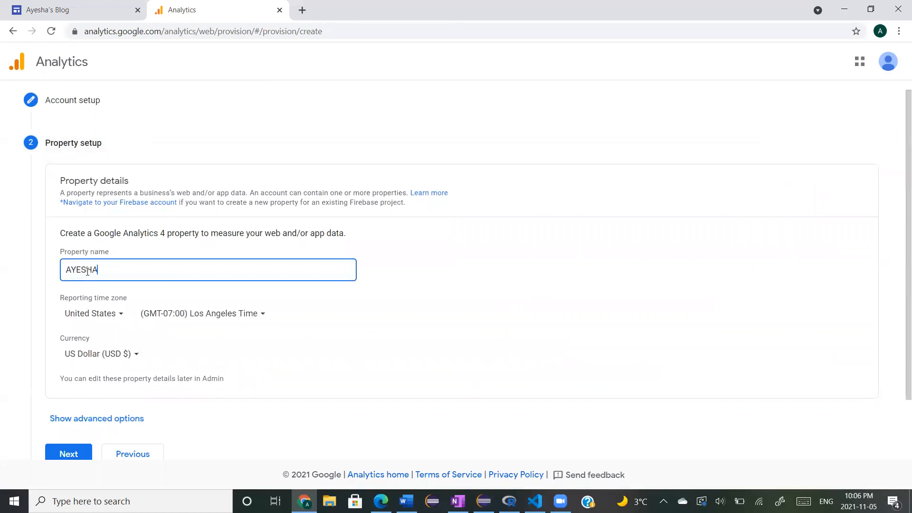
{"action": "type", "text": " TEST ACCOUNT"}
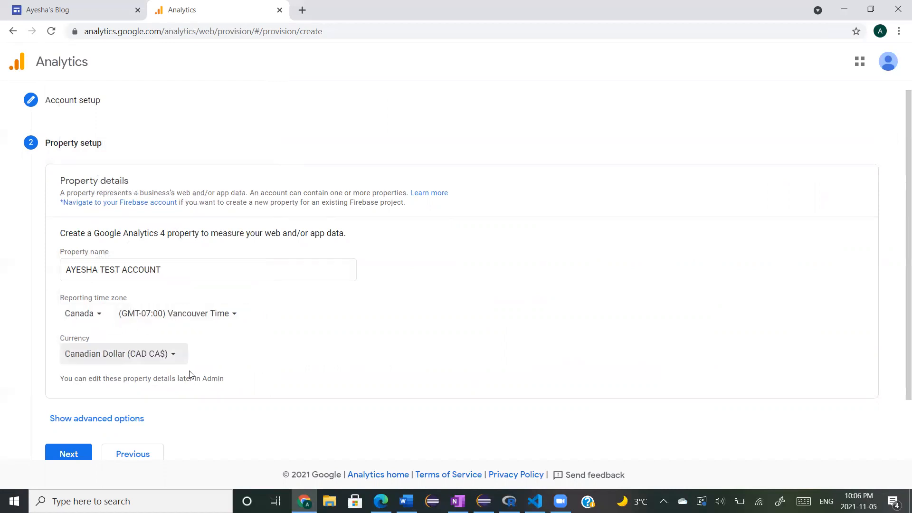
{"action": "scroll", "coordinate": [189, 374], "scroll_direction": "down", "scroll_amount": 1}
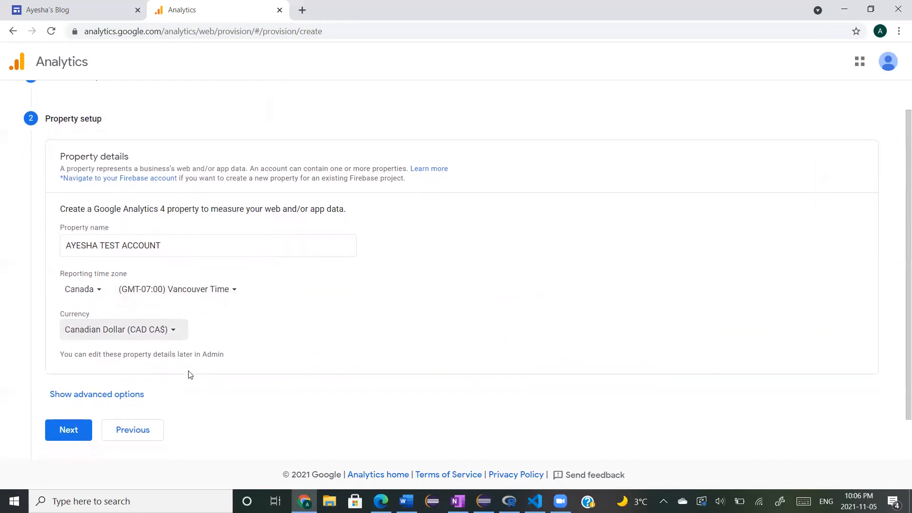
{"action": "scroll", "coordinate": [278, 383], "scroll_direction": "down", "scroll_amount": 1}
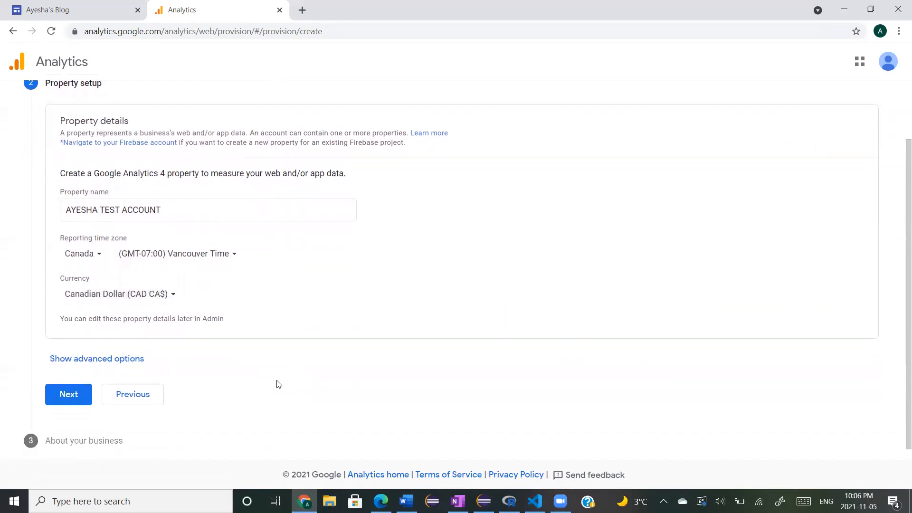
Continue to the business information and set the industry category to Books & Literature
{"action": "left_click", "coordinate": [68, 402]}
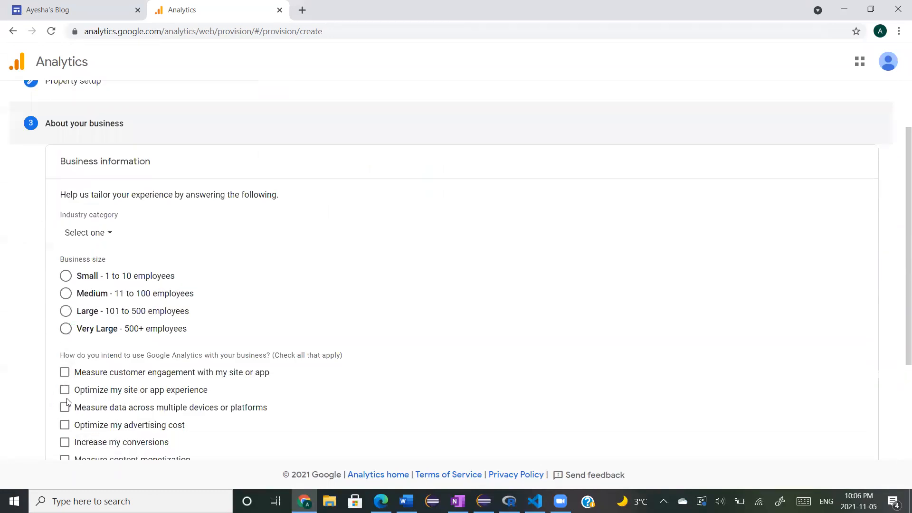
{"action": "scroll", "coordinate": [52, 281], "scroll_direction": "up", "scroll_amount": 2}
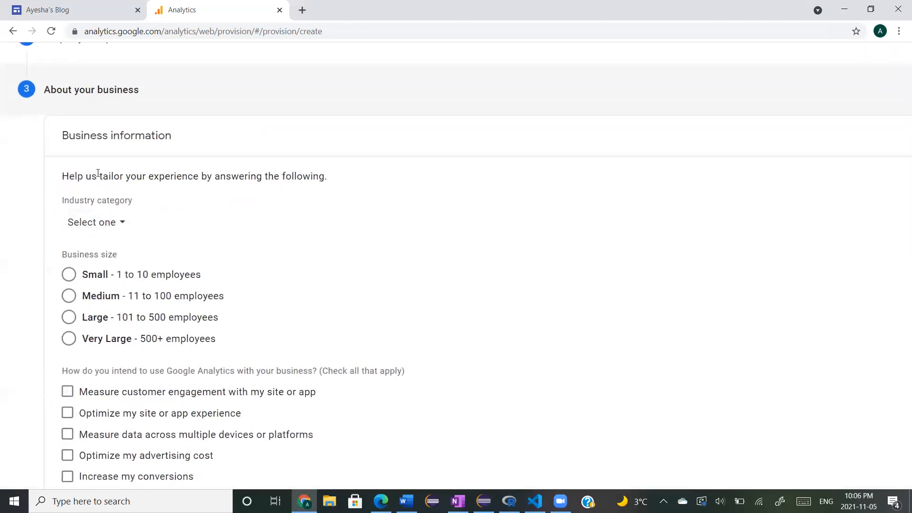
{"action": "scroll", "coordinate": [86, 175], "scroll_direction": "up", "scroll_amount": 1}
{"action": "scroll", "coordinate": [87, 175], "scroll_direction": "down", "scroll_amount": 1}
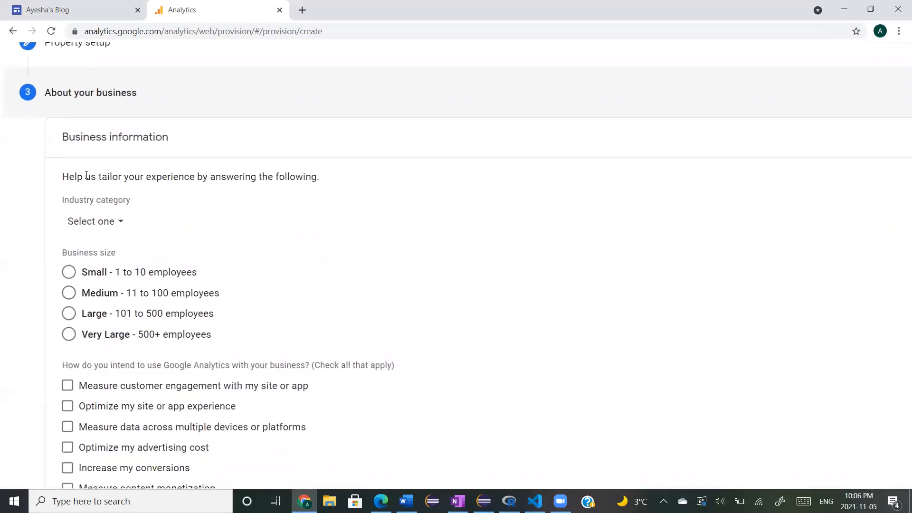
{"action": "left_click", "coordinate": [99, 222]}
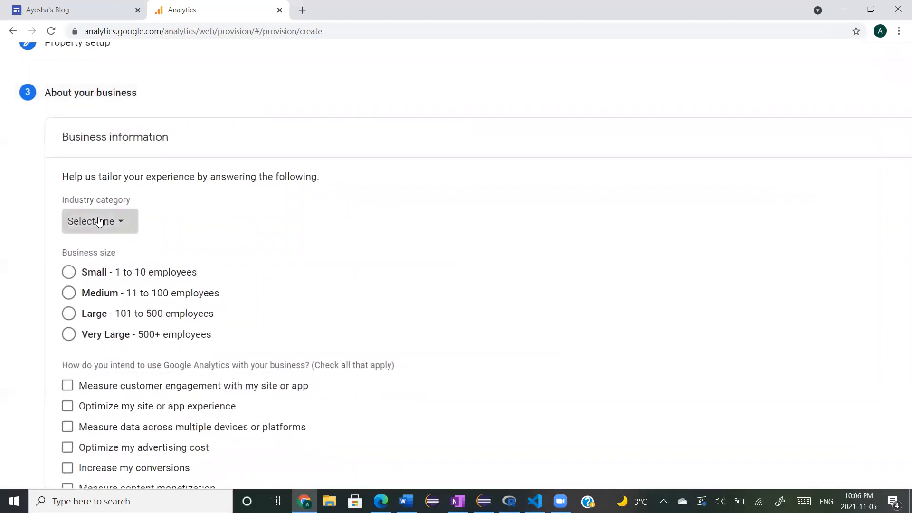
{"action": "scroll", "coordinate": [105, 228], "scroll_direction": "down", "scroll_amount": 1}
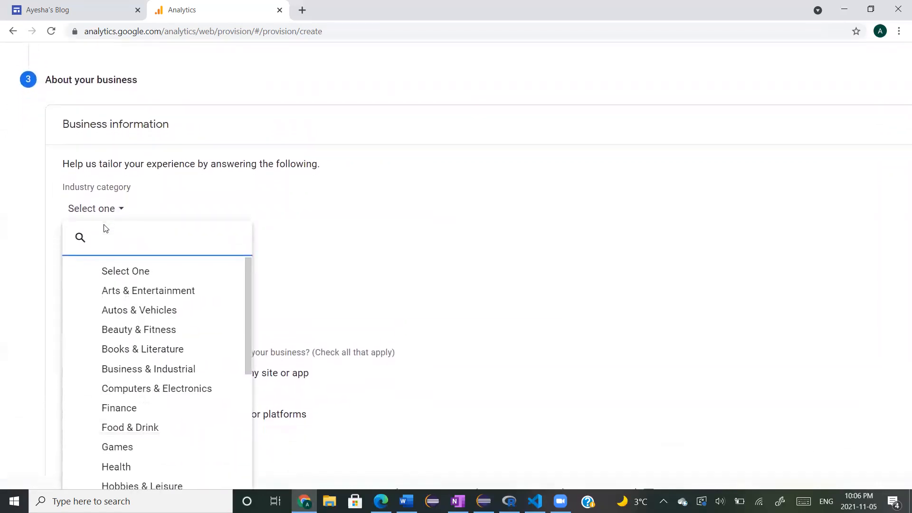
{"action": "scroll", "coordinate": [120, 326], "scroll_direction": "down", "scroll_amount": 2}
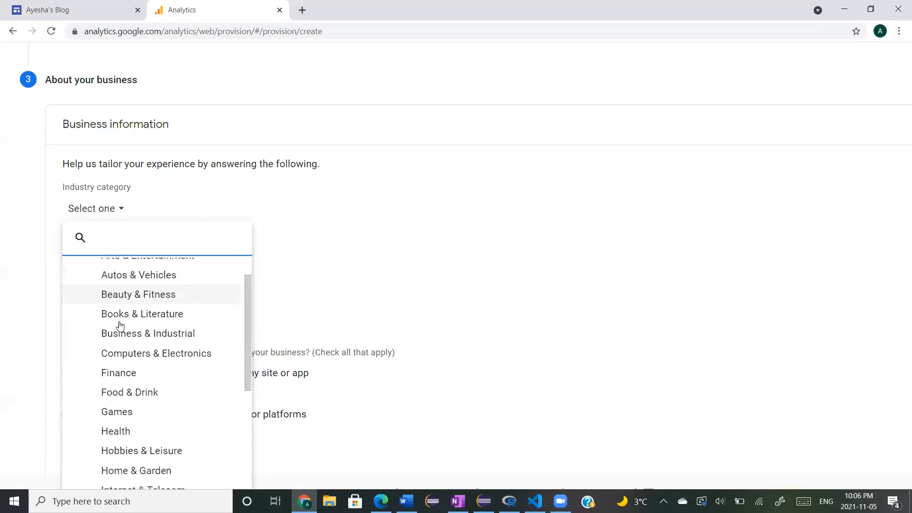
{"action": "scroll", "coordinate": [120, 326], "scroll_direction": "down", "scroll_amount": 3}
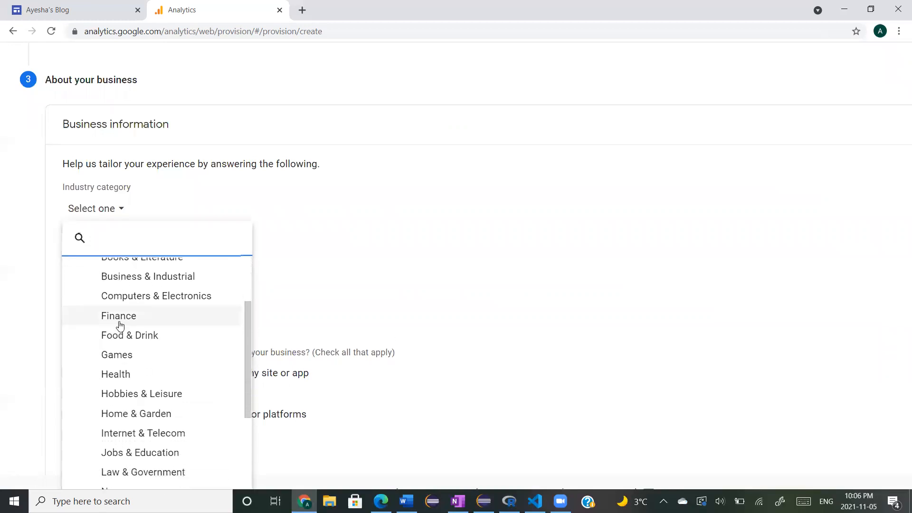
{"action": "scroll", "coordinate": [120, 326], "scroll_direction": "down", "scroll_amount": 2}
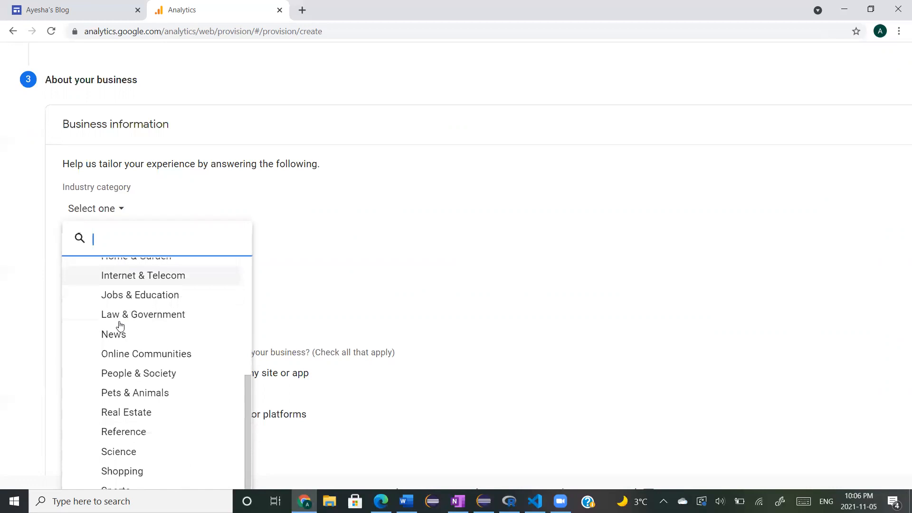
{"action": "scroll", "coordinate": [120, 326], "scroll_direction": "up", "scroll_amount": 7}
{"action": "scroll", "coordinate": [163, 394], "scroll_direction": "down", "scroll_amount": 2}
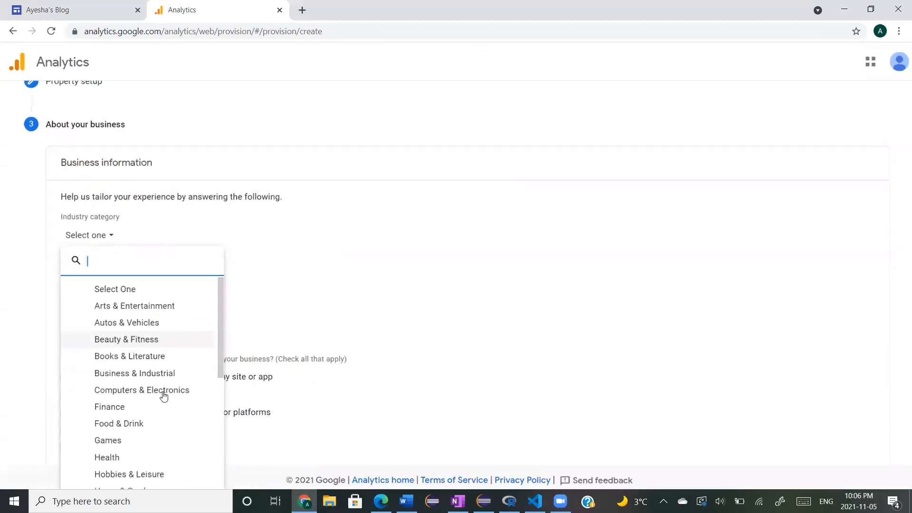
{"action": "left_click", "coordinate": [128, 352]}
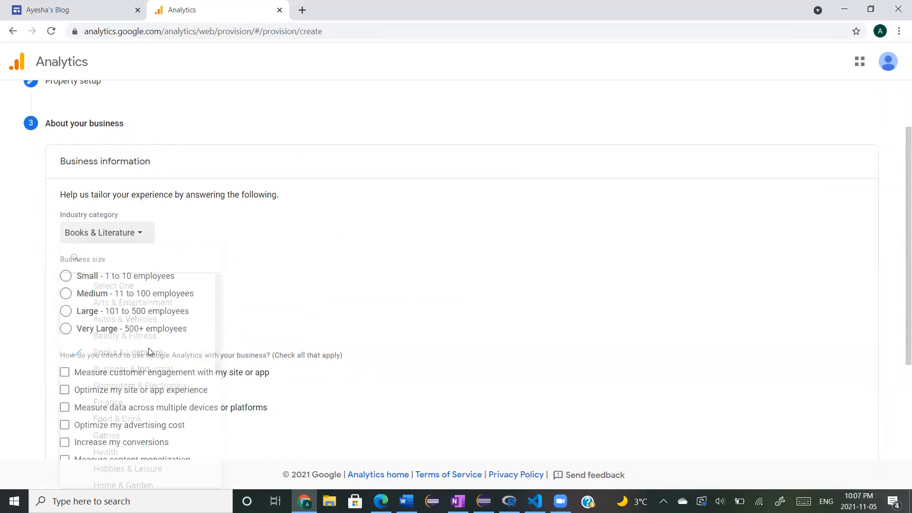
Set the business size to Small - 1 to 10 employees
{"action": "scroll", "coordinate": [109, 278], "scroll_direction": "up", "scroll_amount": 2}
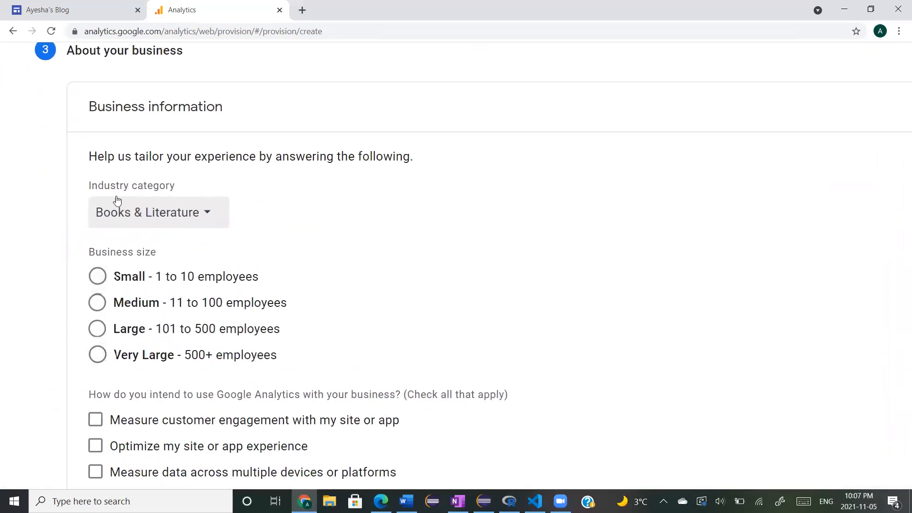
{"action": "left_click", "coordinate": [104, 298]}
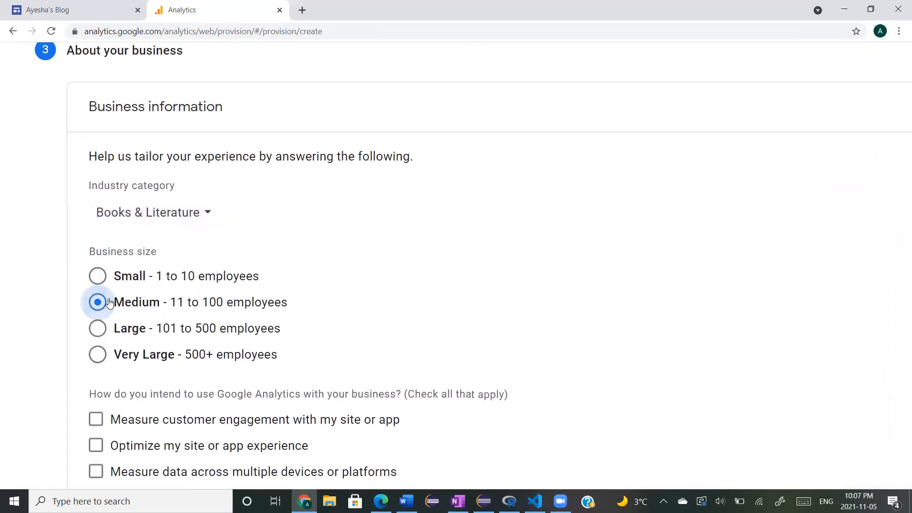
{"action": "left_click", "coordinate": [98, 274]}
Select measuring customer engagement and optimizing the site or app experience as the intended uses of Google Analytics
{"action": "scroll", "coordinate": [149, 445], "scroll_direction": "down", "scroll_amount": 3}
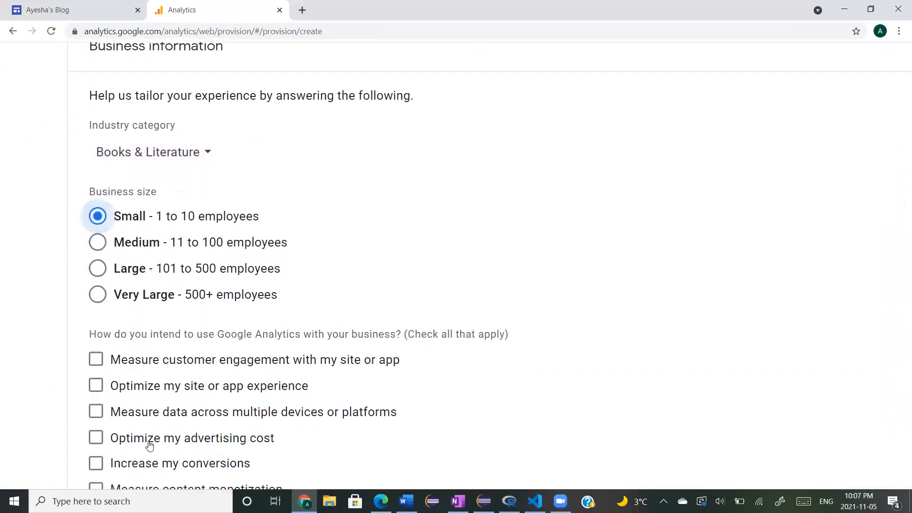
{"action": "scroll", "coordinate": [149, 445], "scroll_direction": "down", "scroll_amount": 2}
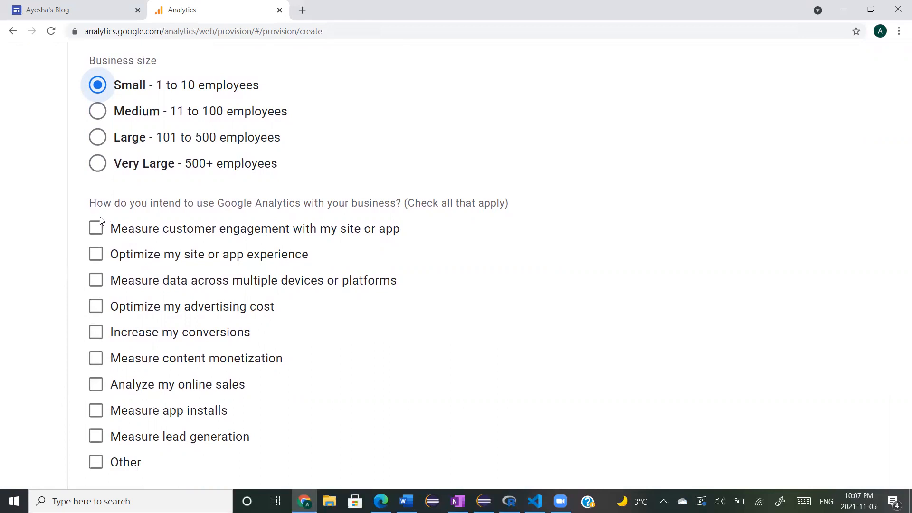
{"action": "left_click", "coordinate": [96, 236]}
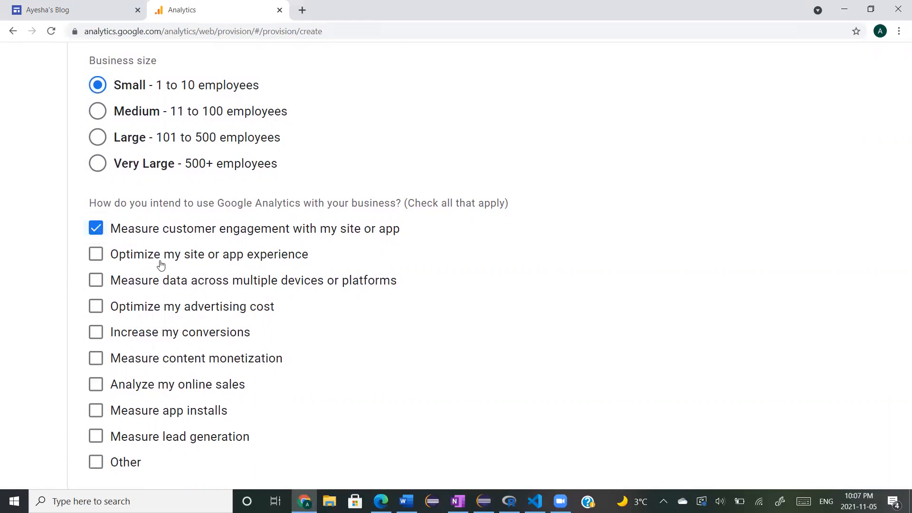
{"action": "left_click", "coordinate": [96, 254]}
{"action": "scroll", "coordinate": [179, 424], "scroll_direction": "down", "scroll_amount": 1}
{"action": "key", "text": "ctrl+minus"}
{"action": "key", "text": "ctrl+minus"}
{"action": "left_click", "coordinate": [90, 427]}
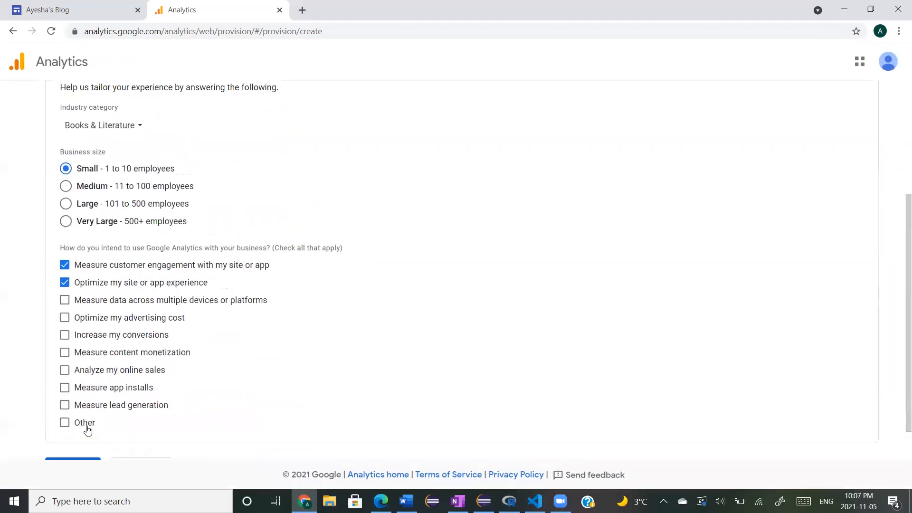
{"action": "scroll", "coordinate": [88, 430], "scroll_direction": "up", "scroll_amount": 3}
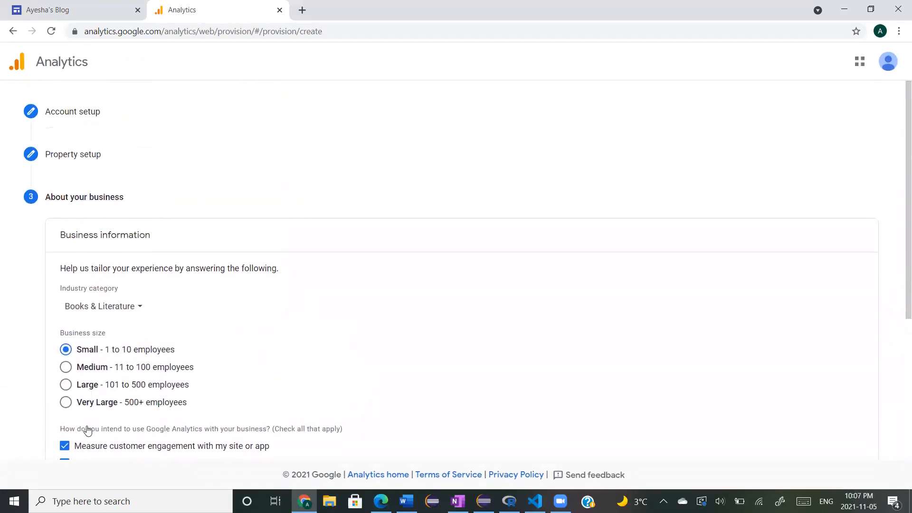
{"action": "scroll", "coordinate": [88, 430], "scroll_direction": "down", "scroll_amount": 4}
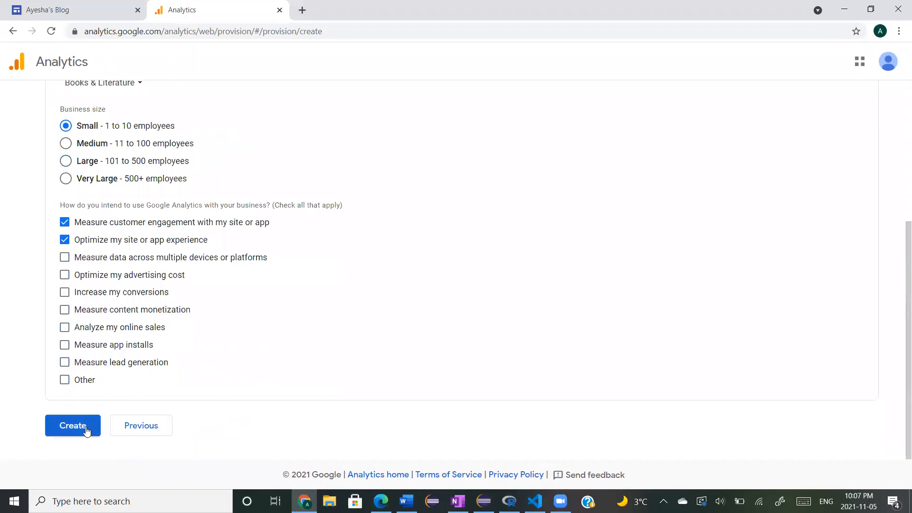
Create the account, set the terms of service country to Canada, and accept the agreement including the Data Processing Terms
{"action": "left_click", "coordinate": [85, 429]}
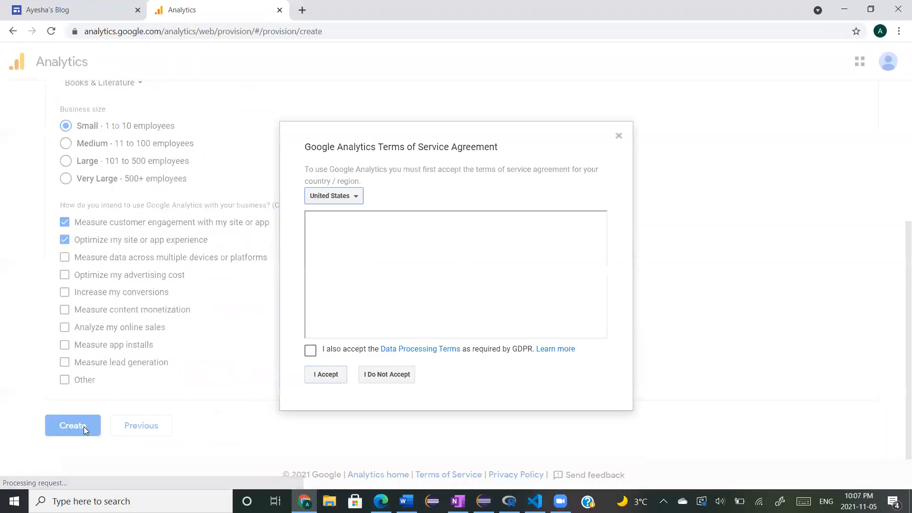
{"action": "left_click", "coordinate": [345, 204]}
{"action": "type", "text": "can"}
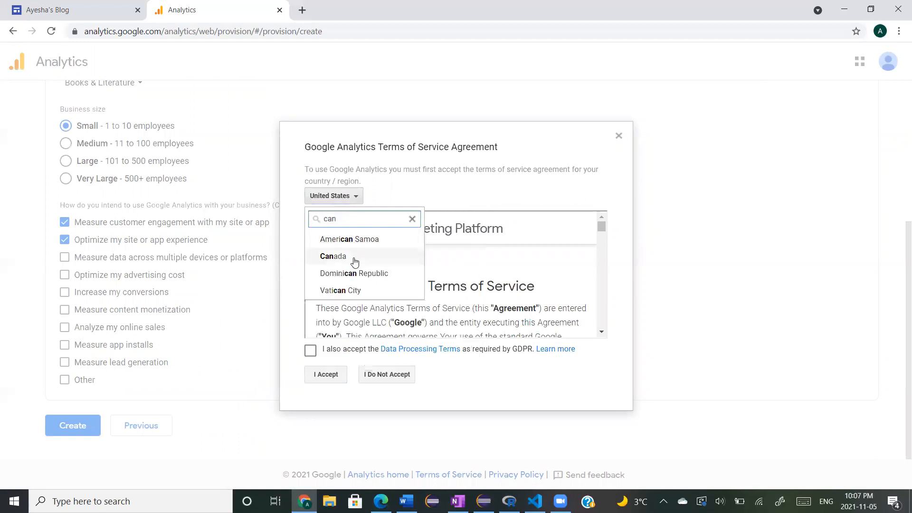
{"action": "left_click", "coordinate": [349, 258]}
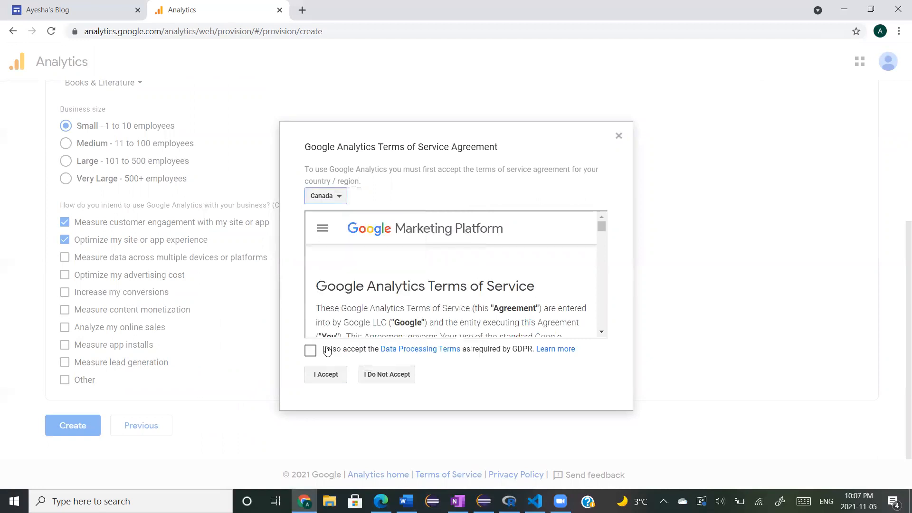
{"action": "scroll", "coordinate": [380, 301], "scroll_direction": "down", "scroll_amount": 5}
{"action": "scroll", "coordinate": [380, 302], "scroll_direction": "down", "scroll_amount": 5}
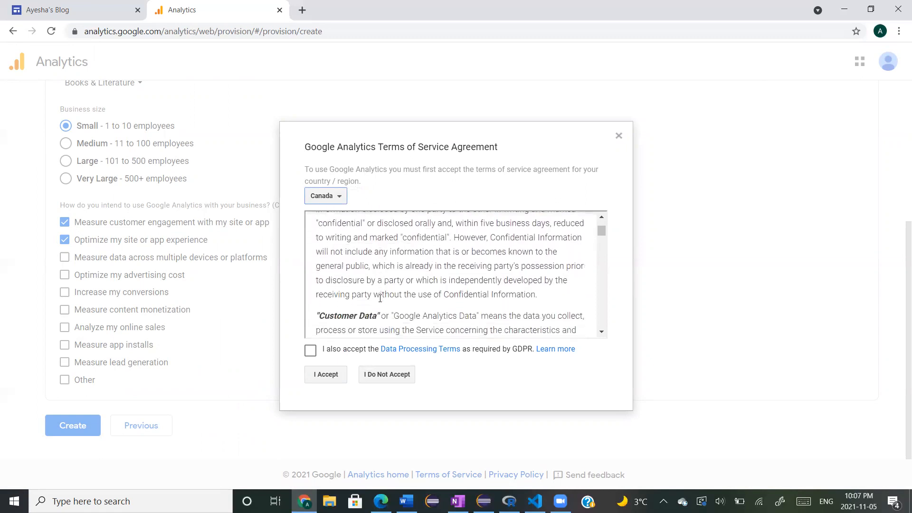
{"action": "scroll", "coordinate": [462, 277], "scroll_direction": "down", "scroll_amount": 3}
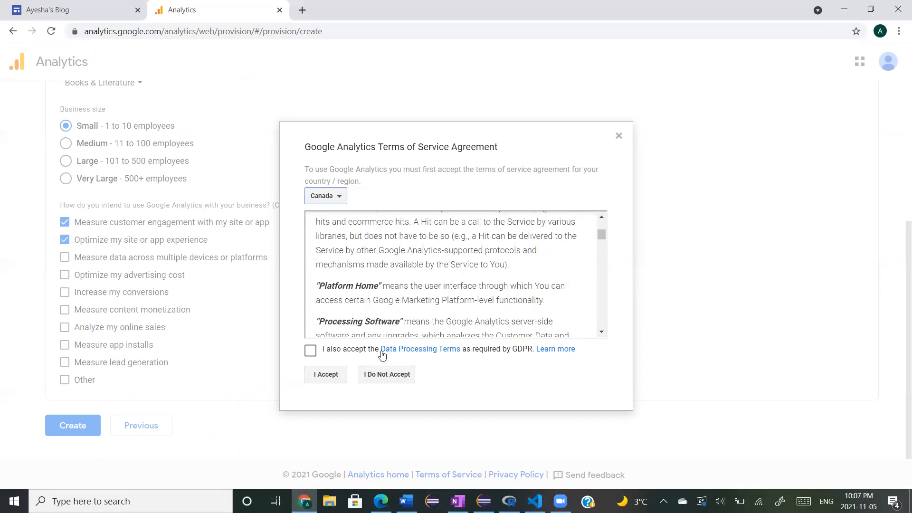
{"action": "left_click", "coordinate": [311, 351]}
{"action": "left_click", "coordinate": [327, 375]}
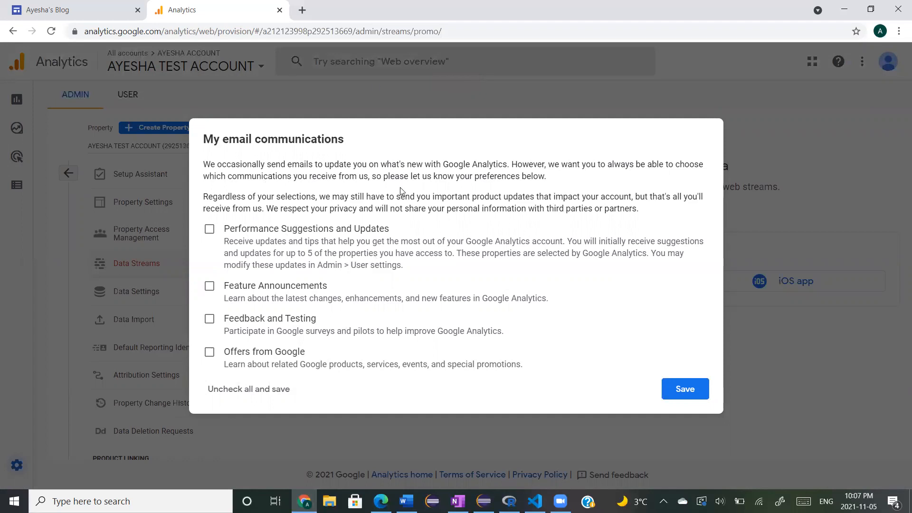
Save the email communication preferences with nothing selected and start setting up a Web data stream
{"action": "left_click", "coordinate": [682, 384]}
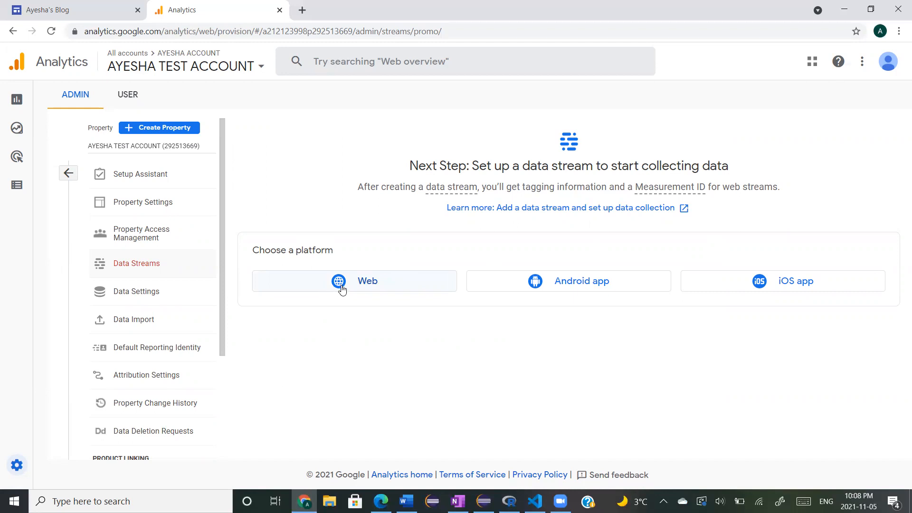
{"action": "left_click", "coordinate": [367, 287]}
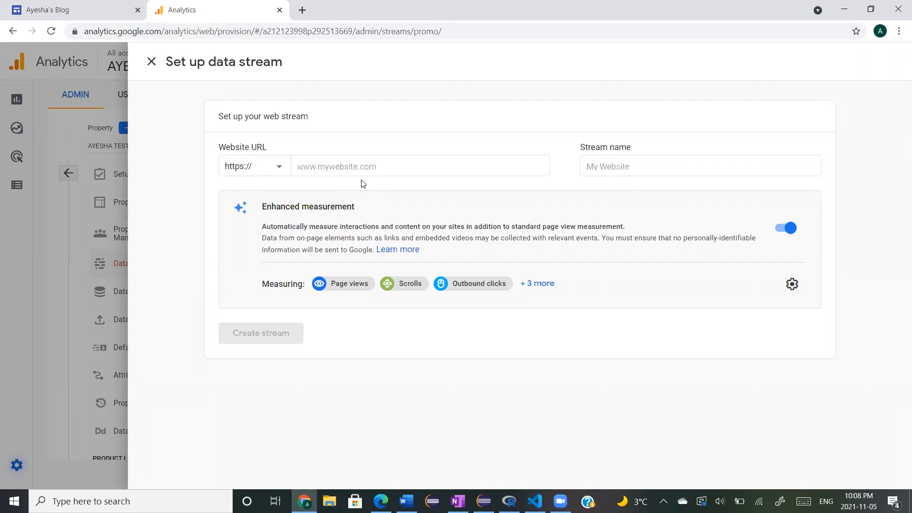
Switch to Google Sites and publish the site under a web address made of the owner's first name and blog
{"action": "left_click", "coordinate": [51, 8]}
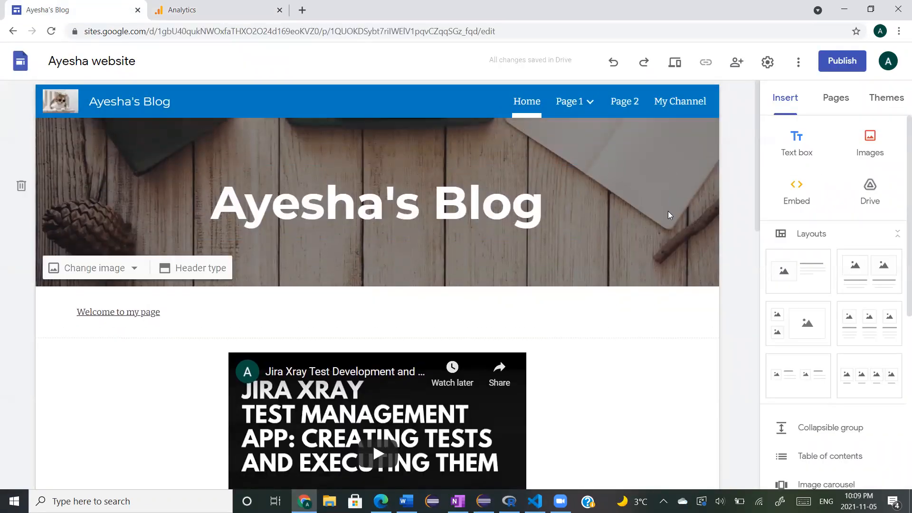
{"action": "left_click", "coordinate": [849, 65]}
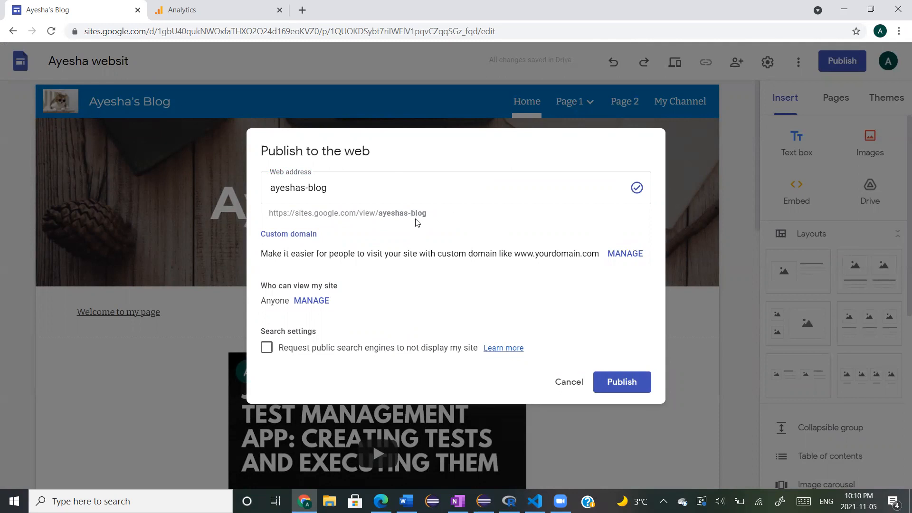
{"action": "left_click_drag", "start_coordinate": [378, 219], "coordinate": [425, 214]}
{"action": "left_click", "coordinate": [621, 383]}
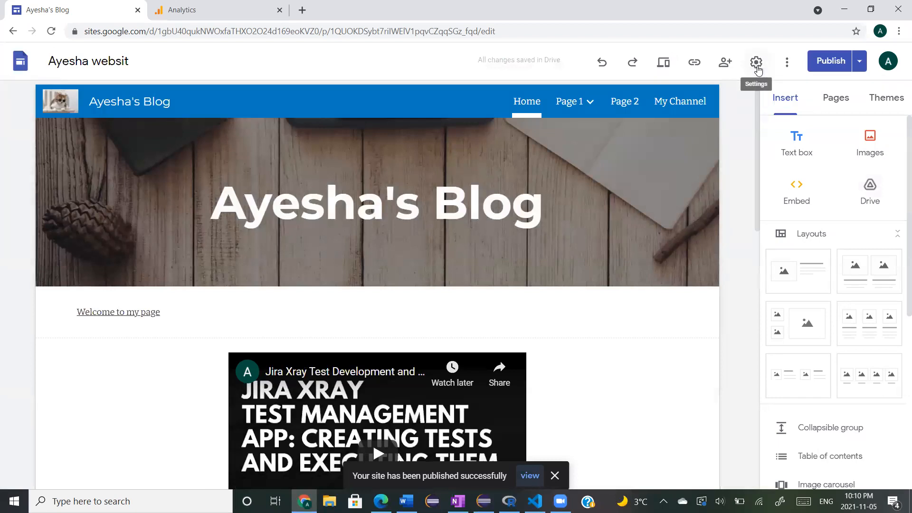
Copy the published site link
{"action": "left_click", "coordinate": [695, 63]}
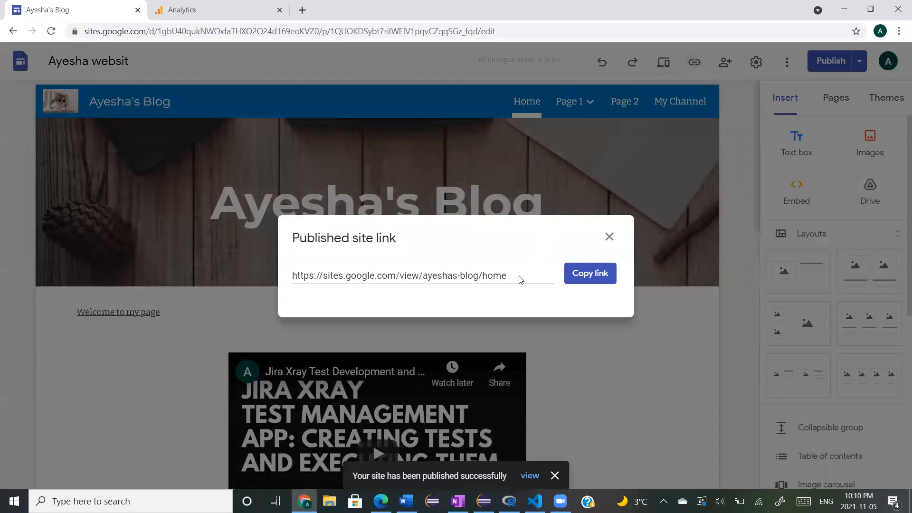
{"action": "left_click_drag", "start_coordinate": [508, 283], "coordinate": [269, 269]}
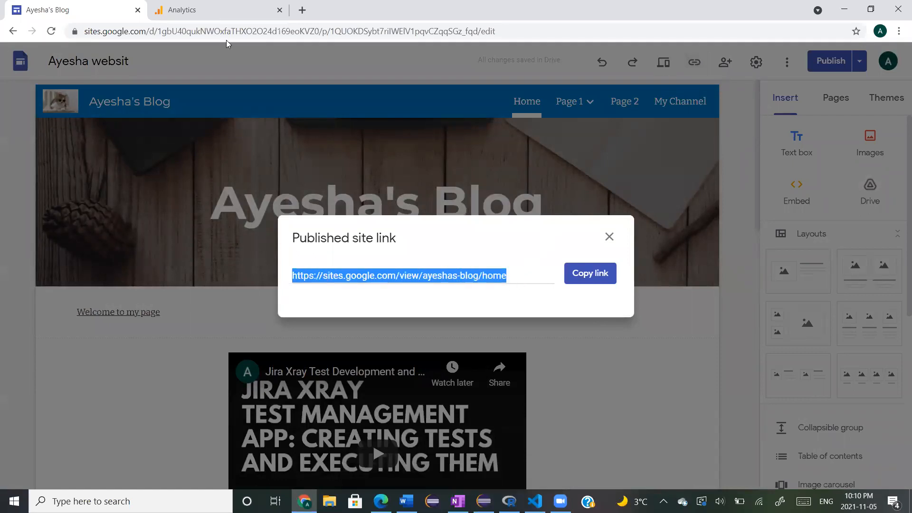
{"action": "left_click", "coordinate": [573, 282]}
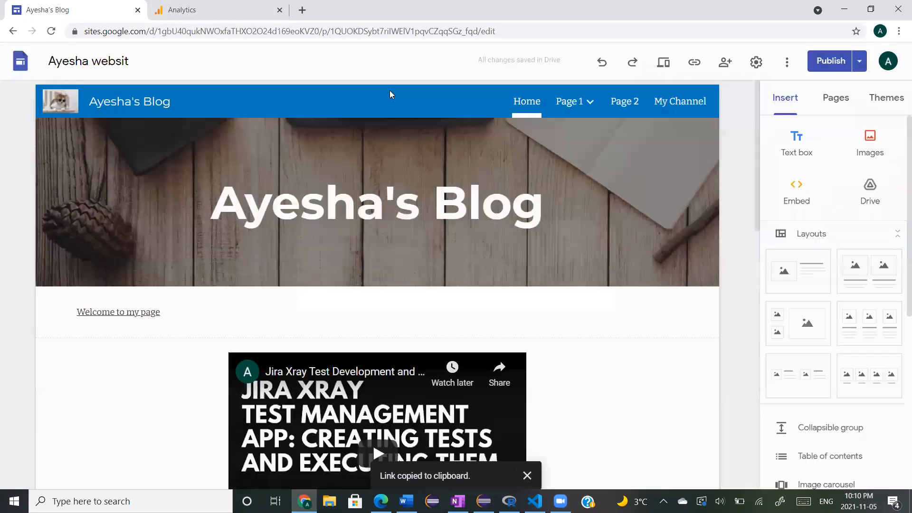
{"action": "left_click", "coordinate": [223, 7]}
{"action": "left_click", "coordinate": [413, 165]}
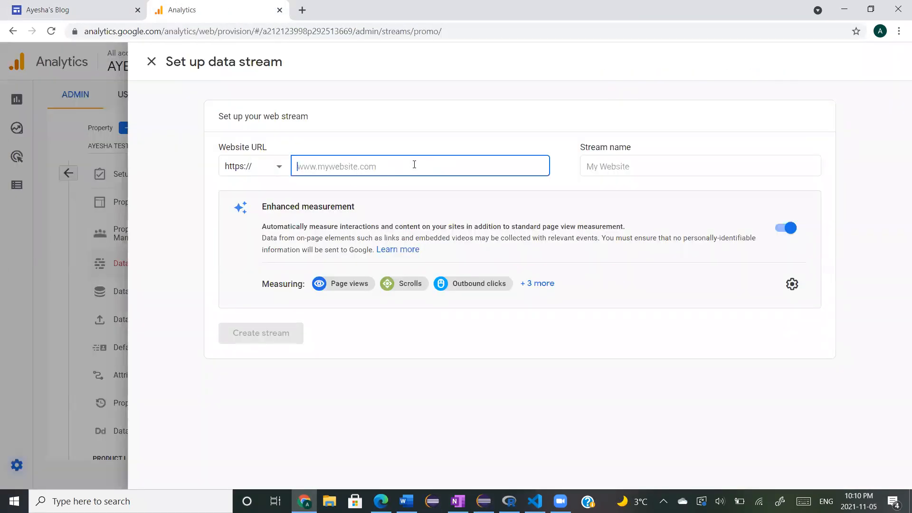
{"action": "key", "text": "ctrl+v"}
{"action": "left_click_drag", "start_coordinate": [322, 165], "coordinate": [291, 167]}
{"action": "key", "text": "BackSpace"}
Name the web stream with the owner's first name in possessive form followed by Blog
{"action": "left_click", "coordinate": [597, 166]}
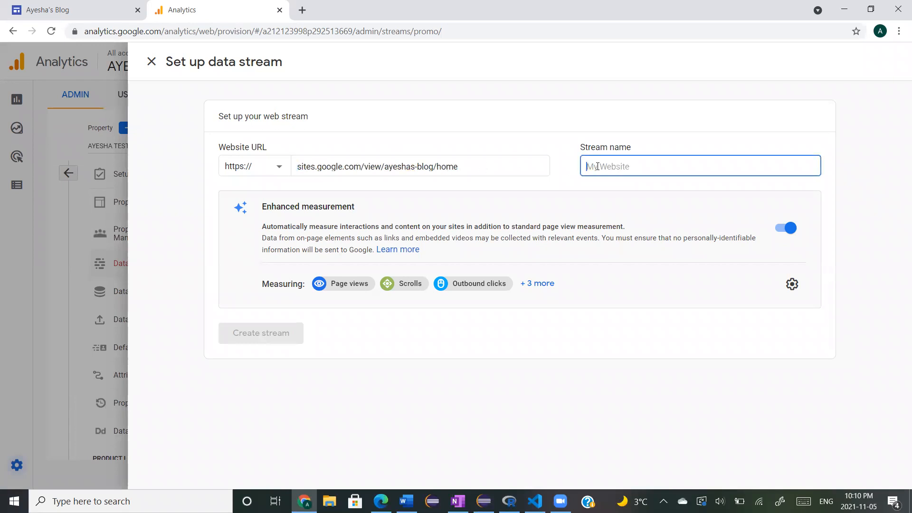
{"action": "type", "text": "Ayesha's Blo"}
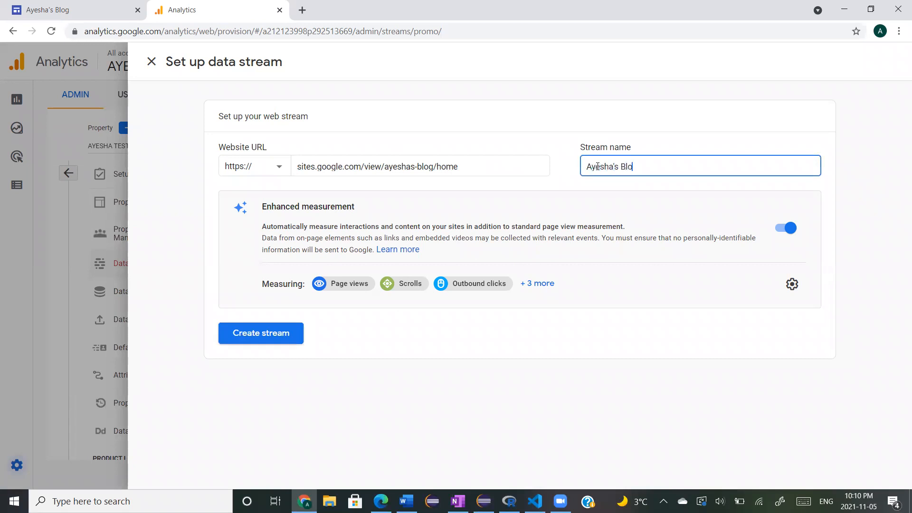
{"action": "type", "text": "f"}
{"action": "key", "text": "BackSpace"}
{"action": "type", "text": "g"}
{"action": "left_click", "coordinate": [471, 202]}
{"action": "scroll", "coordinate": [469, 201], "scroll_direction": "up", "scroll_amount": 2}
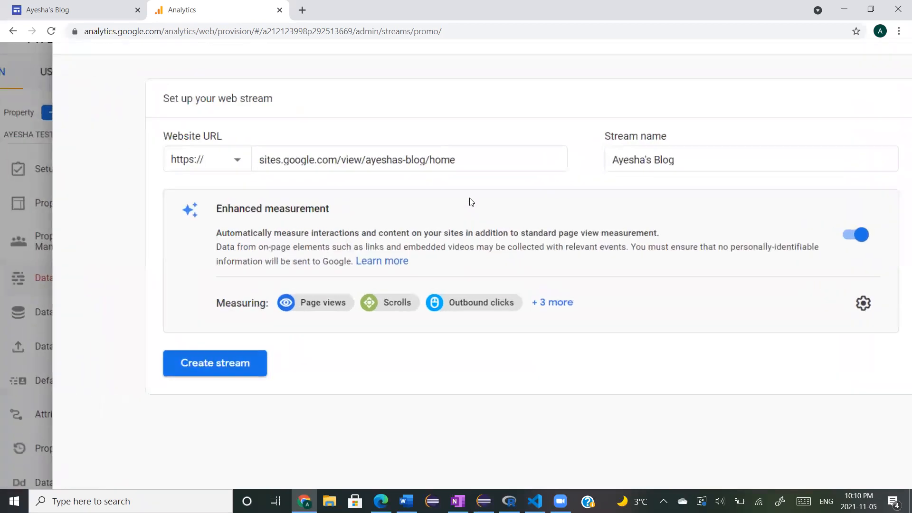
{"action": "scroll", "coordinate": [469, 202], "scroll_direction": "right", "scroll_amount": 2}
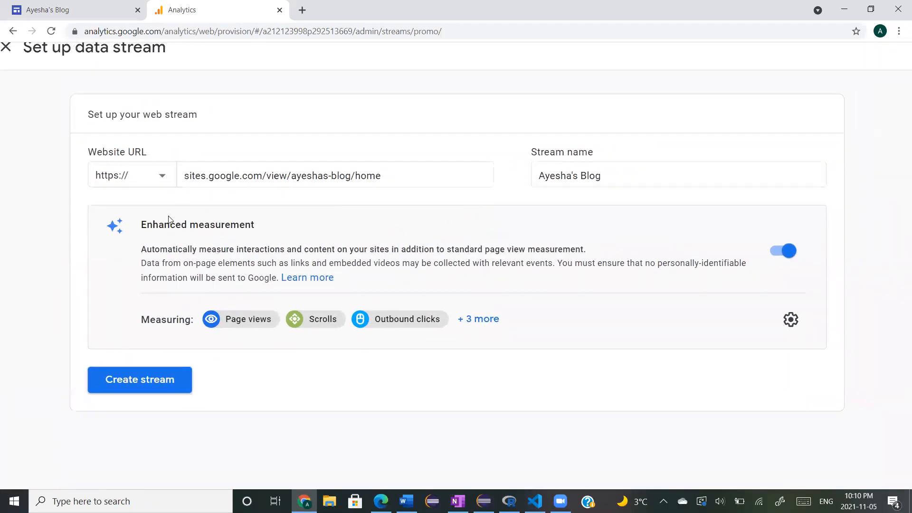
{"action": "scroll", "coordinate": [168, 219], "scroll_direction": "down", "scroll_amount": 2}
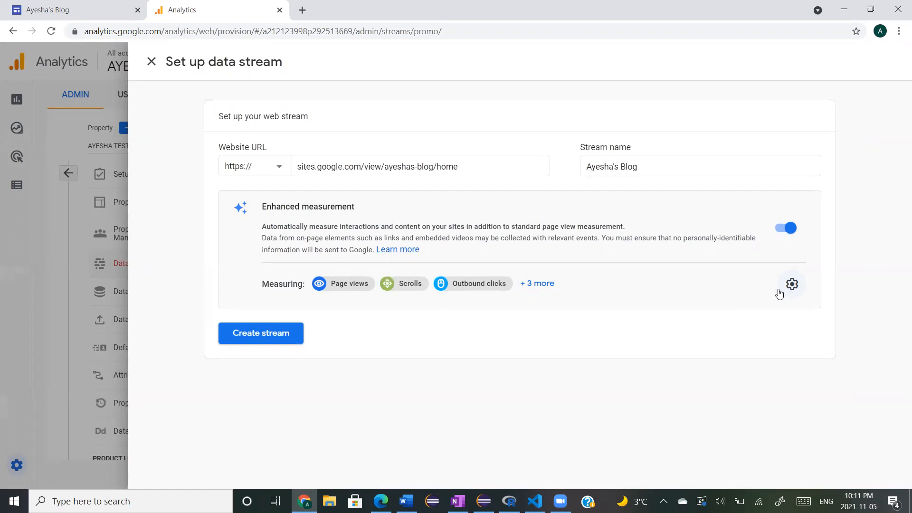
Try turning enhanced measurement off, turn it back on, and review its individual event settings without saving changes
{"action": "left_click", "coordinate": [552, 287]}
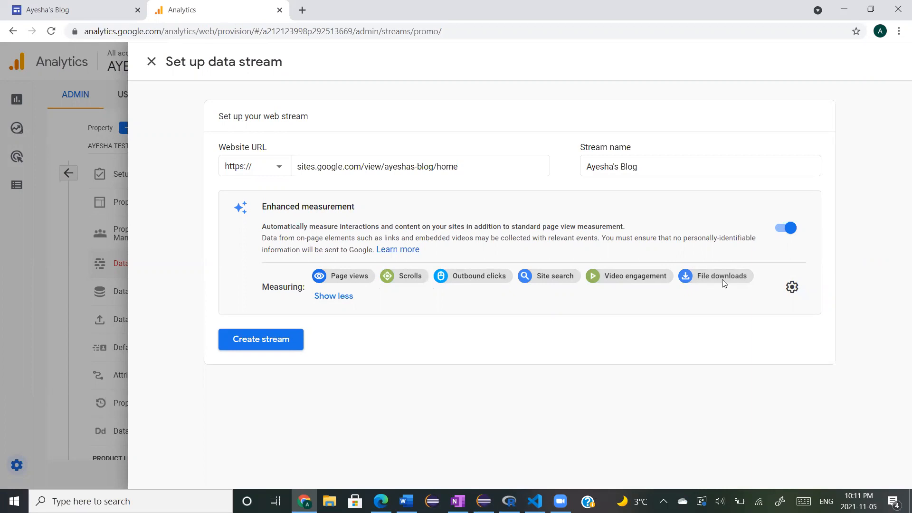
{"action": "left_click", "coordinate": [790, 228]}
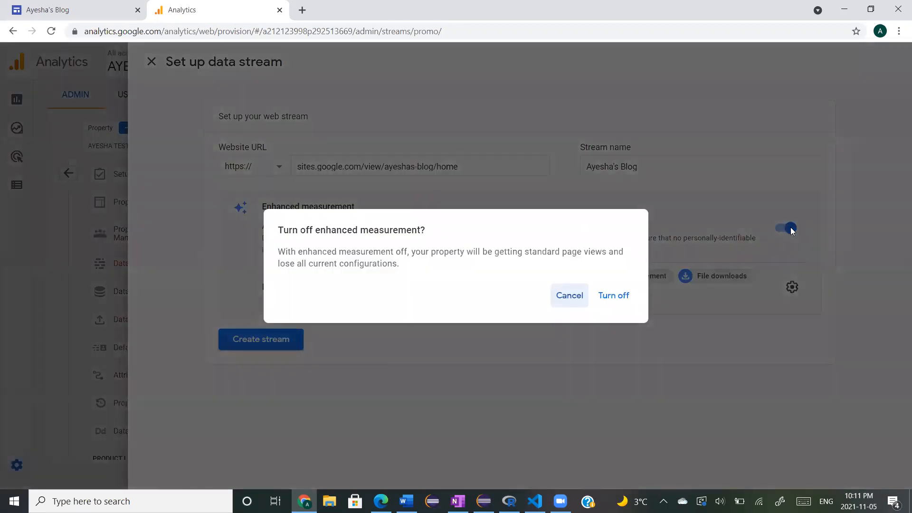
{"action": "left_click", "coordinate": [619, 301]}
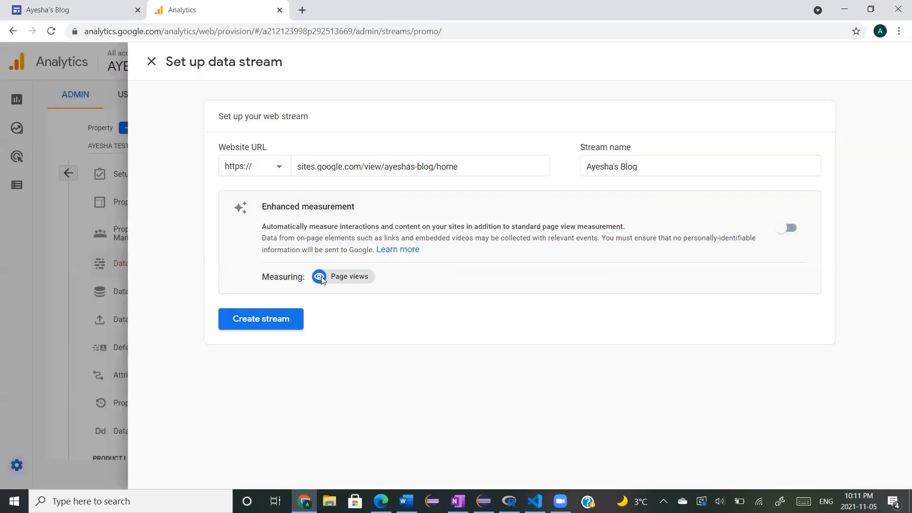
{"action": "left_click", "coordinate": [791, 228]}
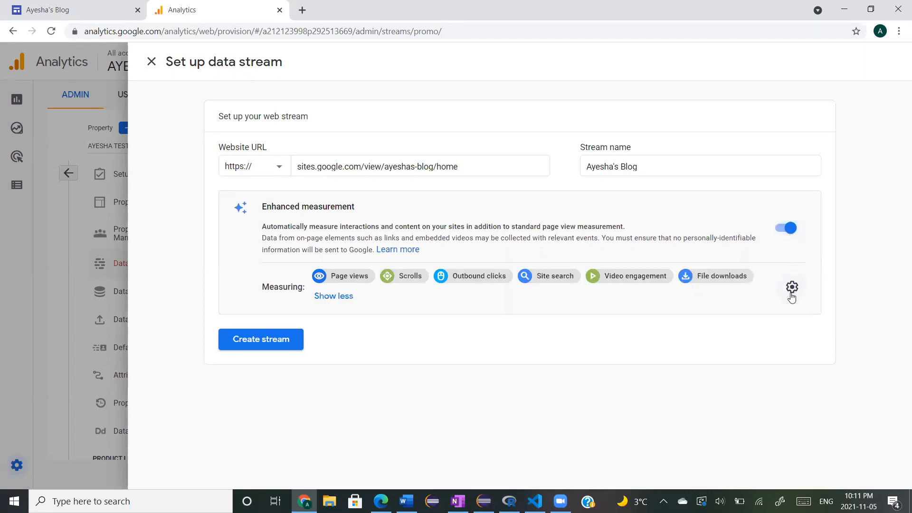
{"action": "left_click", "coordinate": [789, 296]}
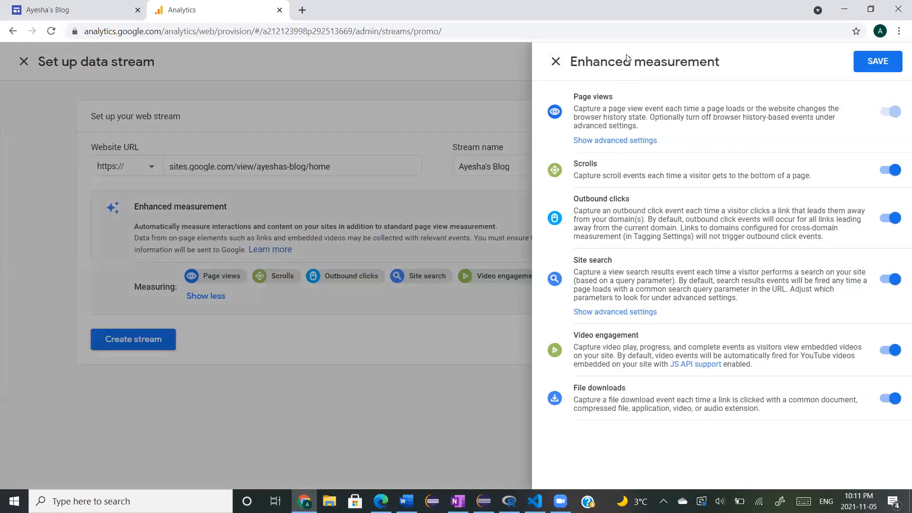
{"action": "left_click", "coordinate": [556, 64]}
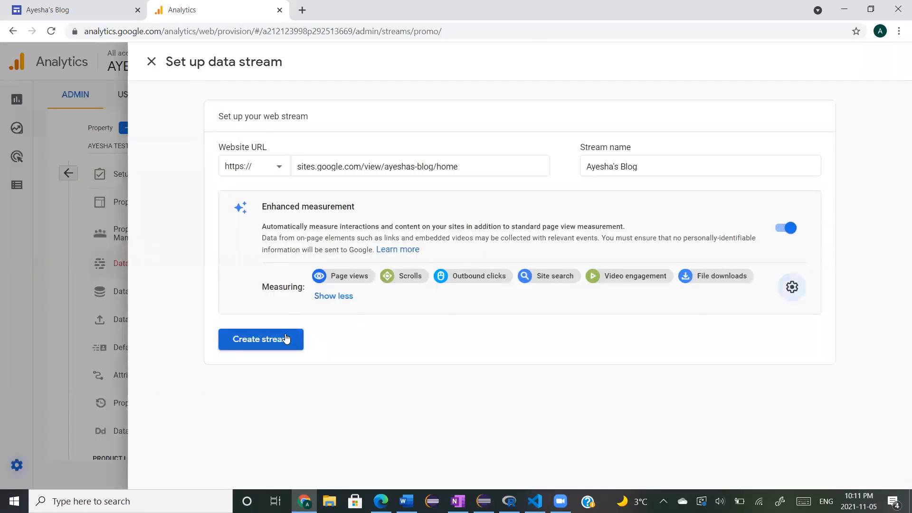
Create the web stream and copy its measurement ID
{"action": "left_click", "coordinate": [283, 340]}
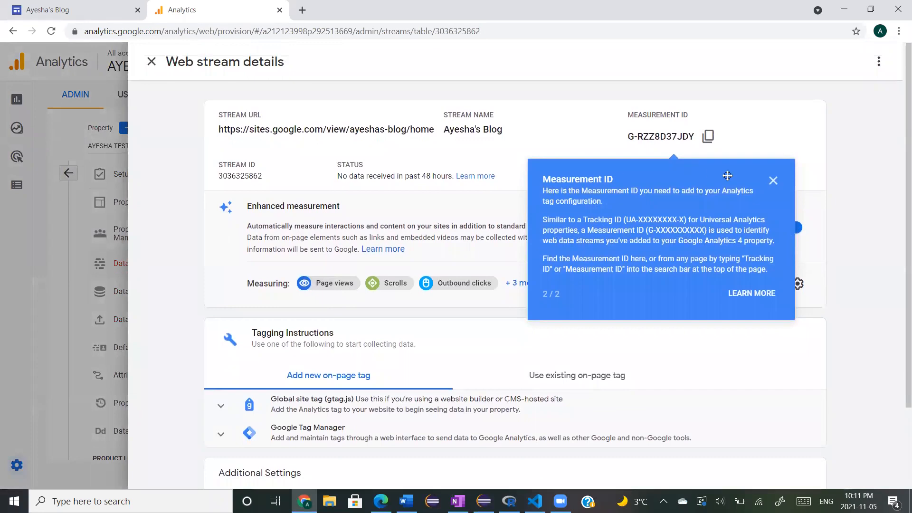
{"action": "left_click", "coordinate": [706, 141]}
Switch to Google Sites and connect the site to Google Analytics by pasting the copied measurement ID and enabling analytics
{"action": "left_click", "coordinate": [113, 5]}
{"action": "mouse_move", "coordinate": [380, 137]}
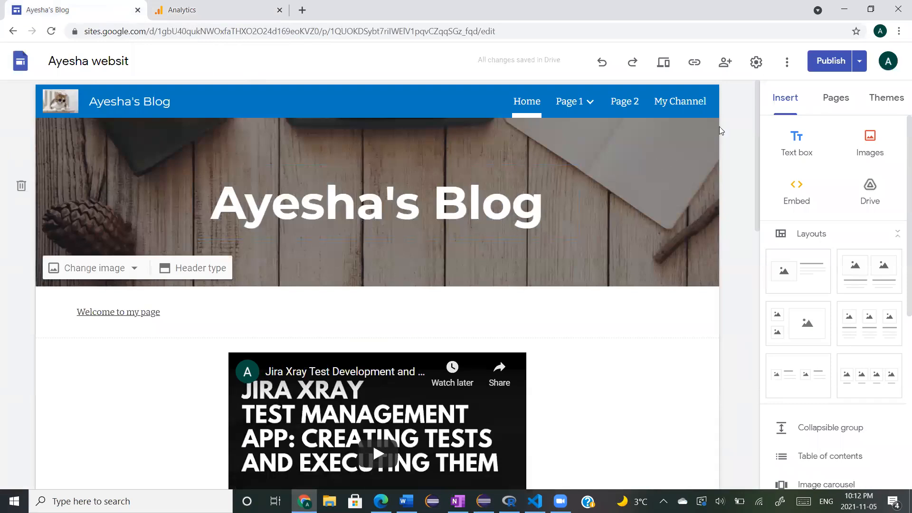
{"action": "left_click", "coordinate": [756, 64]}
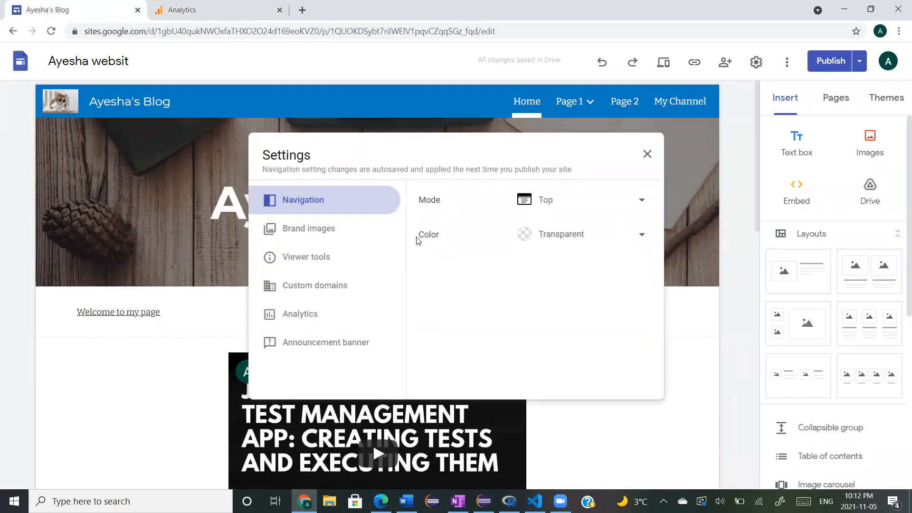
{"action": "left_click", "coordinate": [310, 315]}
{"action": "left_click", "coordinate": [449, 248]}
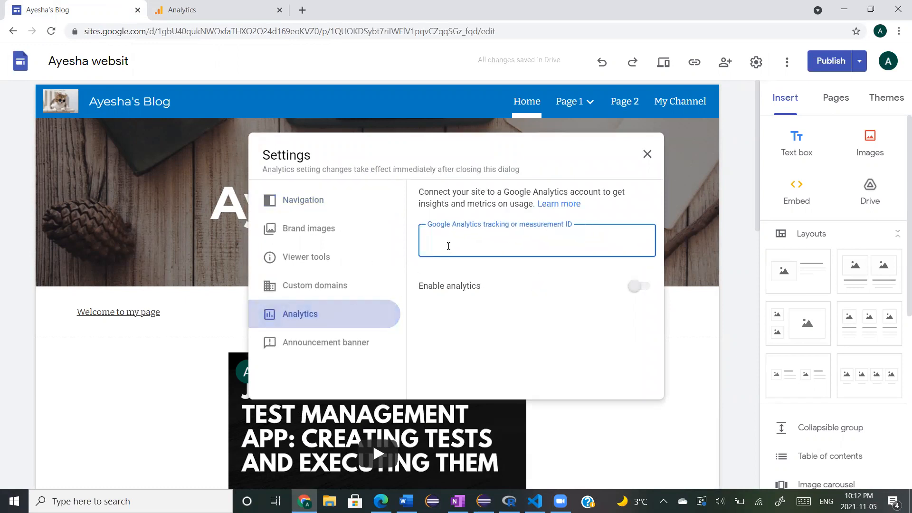
{"action": "key", "text": "ctrl+v"}
{"action": "left_click", "coordinate": [536, 309]}
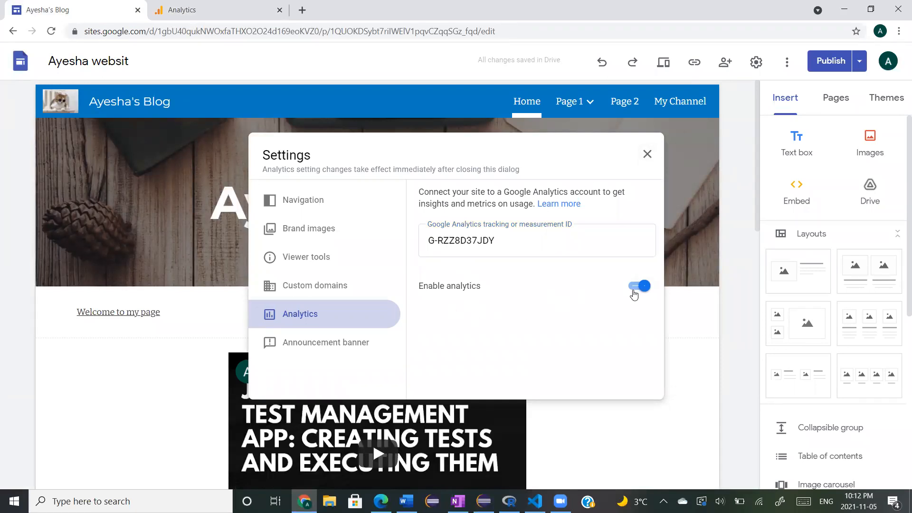
{"action": "left_click", "coordinate": [645, 156]}
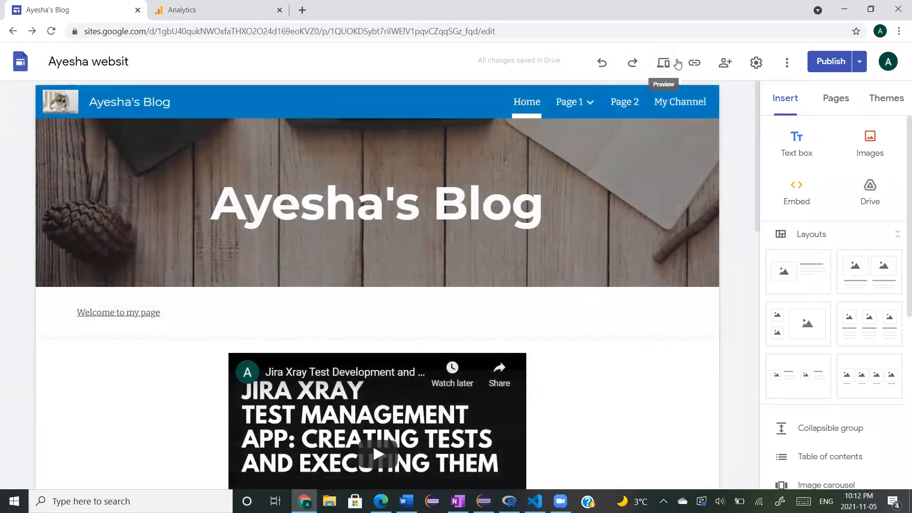
Copy the published site link and open it in a new Incognito window
{"action": "left_click", "coordinate": [694, 63]}
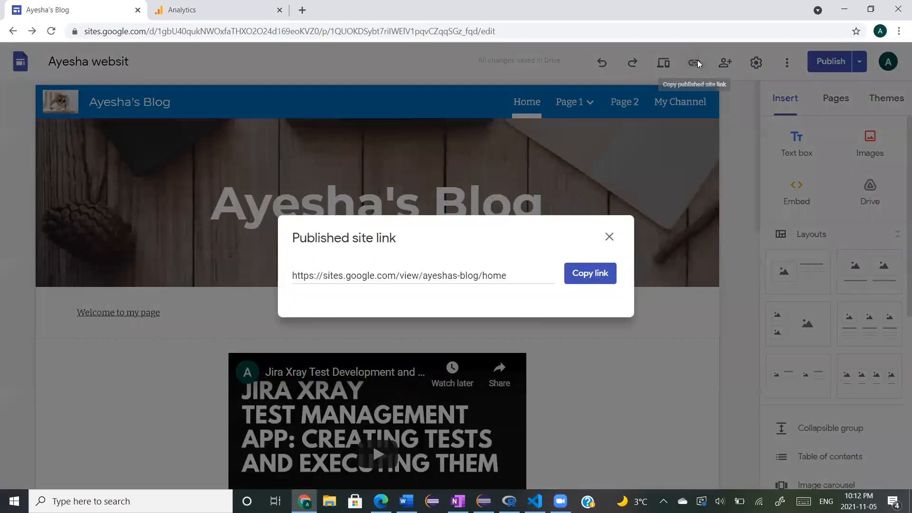
{"action": "left_click", "coordinate": [590, 272]}
{"action": "key", "text": "ctrl+shift+n"}
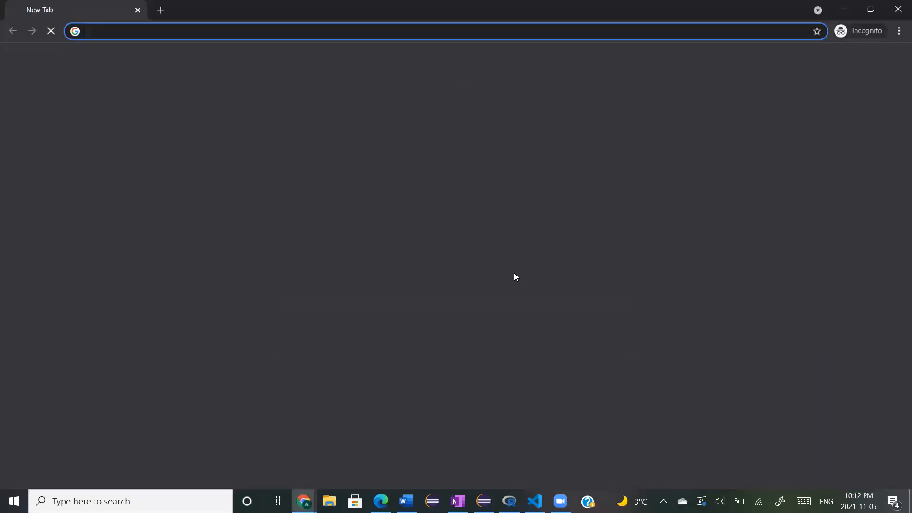
{"action": "key", "text": "ctrl+v"}
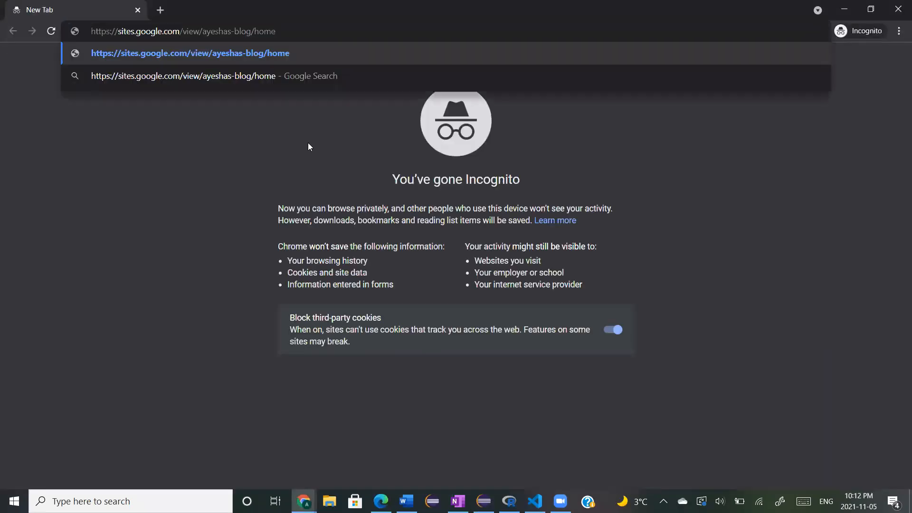
{"action": "key", "text": "Return"}
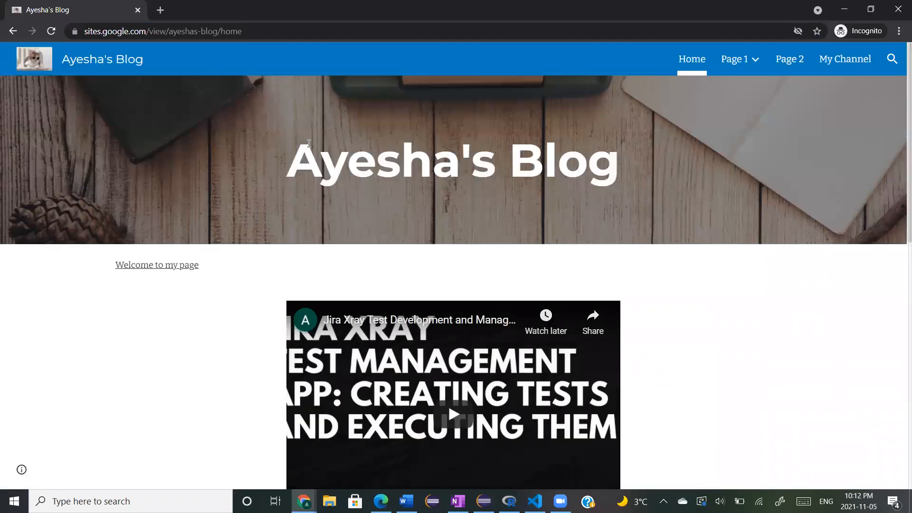
Play and pause the embedded video on the published home page, and look through the rest of the page
{"action": "scroll", "coordinate": [308, 143], "scroll_direction": "down", "scroll_amount": 2}
{"action": "left_click", "coordinate": [386, 331]}
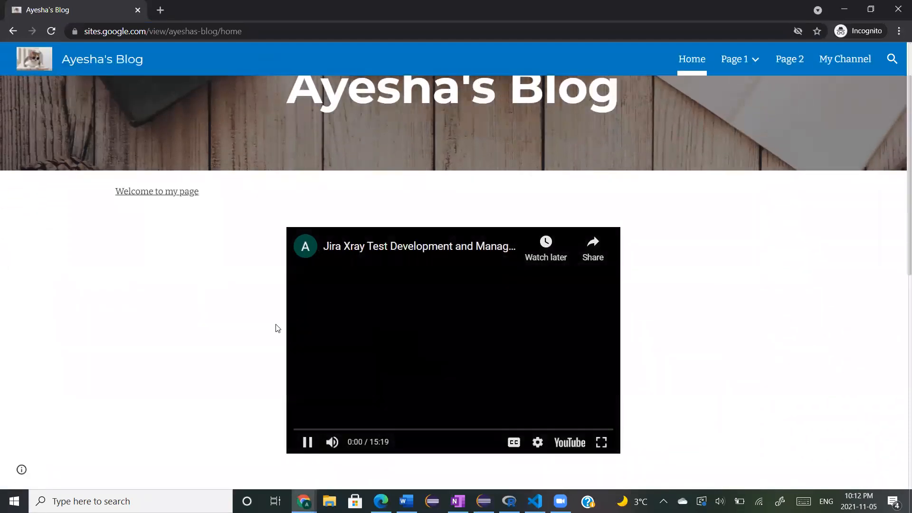
{"action": "left_click", "coordinate": [307, 442]}
{"action": "scroll", "coordinate": [309, 447], "scroll_direction": "down", "scroll_amount": 5}
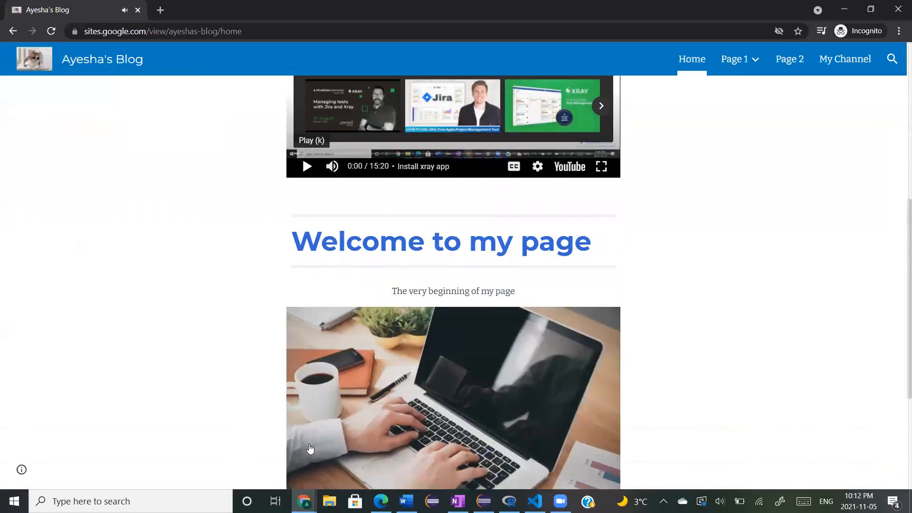
{"action": "scroll", "coordinate": [310, 449], "scroll_direction": "down", "scroll_amount": 4}
Visit subpage2, Page 2 and the My Channel link on the published site, and close the Incognito window
{"action": "mouse_move", "coordinate": [731, 68]}
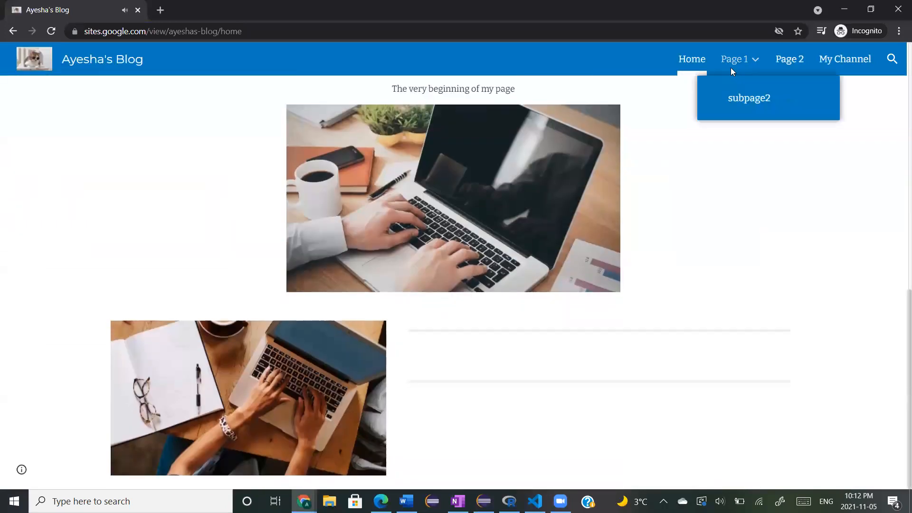
{"action": "left_click", "coordinate": [744, 99]}
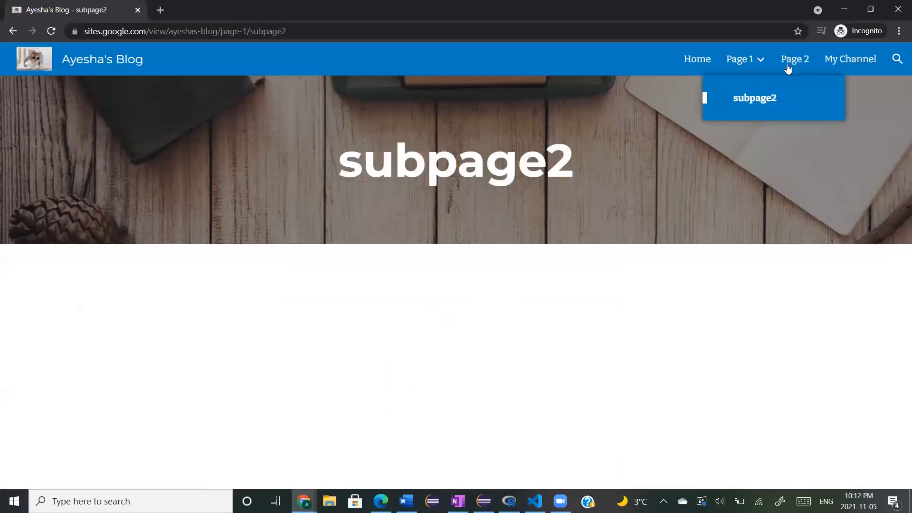
{"action": "left_click", "coordinate": [800, 61]}
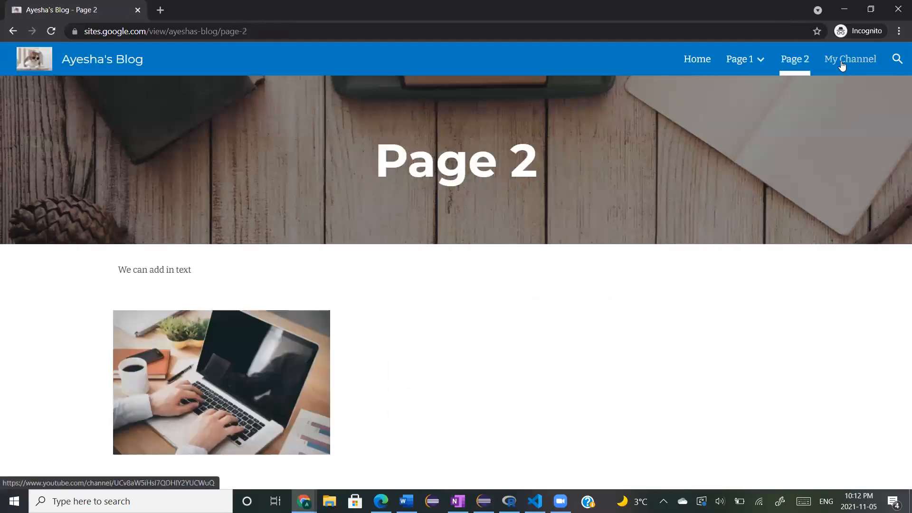
{"action": "left_click", "coordinate": [842, 65]}
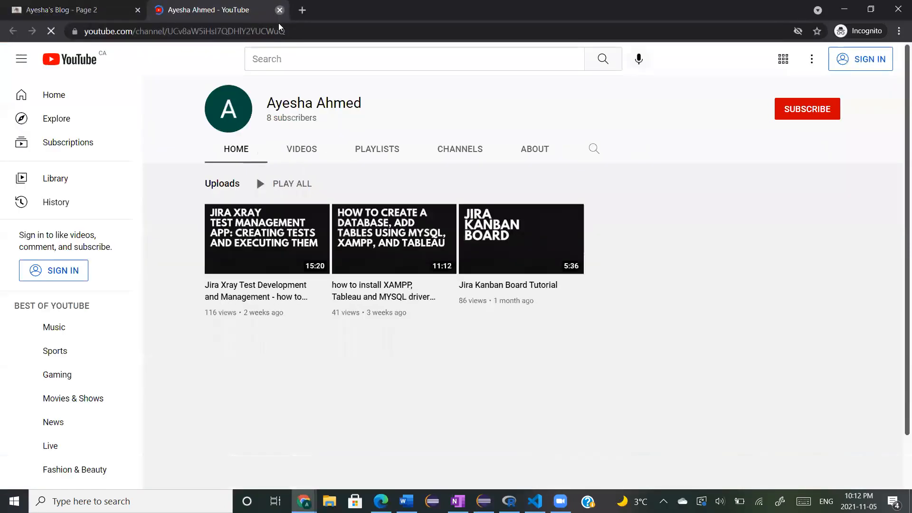
{"action": "left_click", "coordinate": [279, 10]}
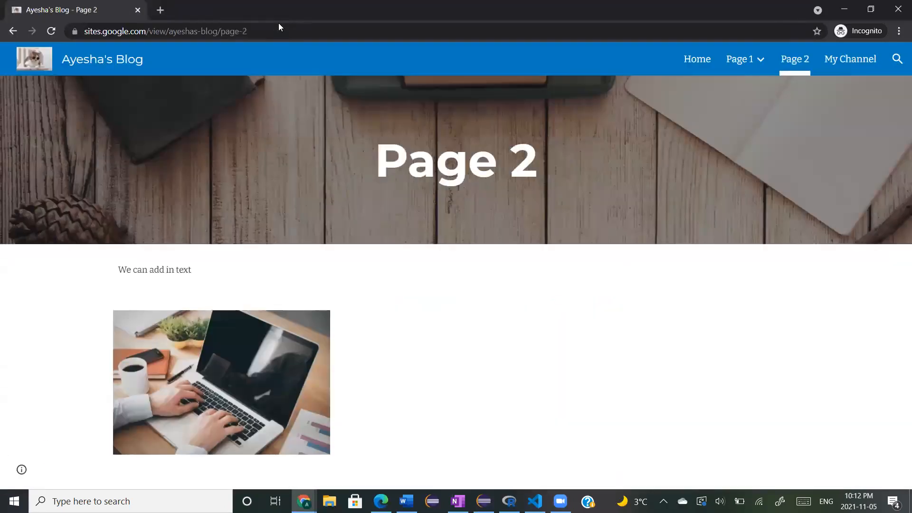
{"action": "left_click", "coordinate": [897, 9]}
Switch to Google Analytics, close the web stream details, and examine the Realtime report's user card and world map for site visits
{"action": "left_click", "coordinate": [182, 9]}
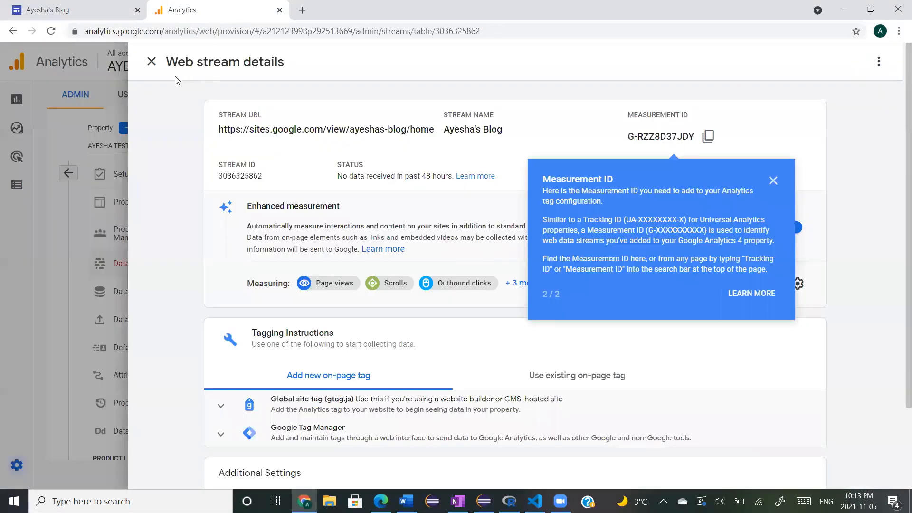
{"action": "left_click", "coordinate": [151, 61]}
{"action": "mouse_move", "coordinate": [34, 109]}
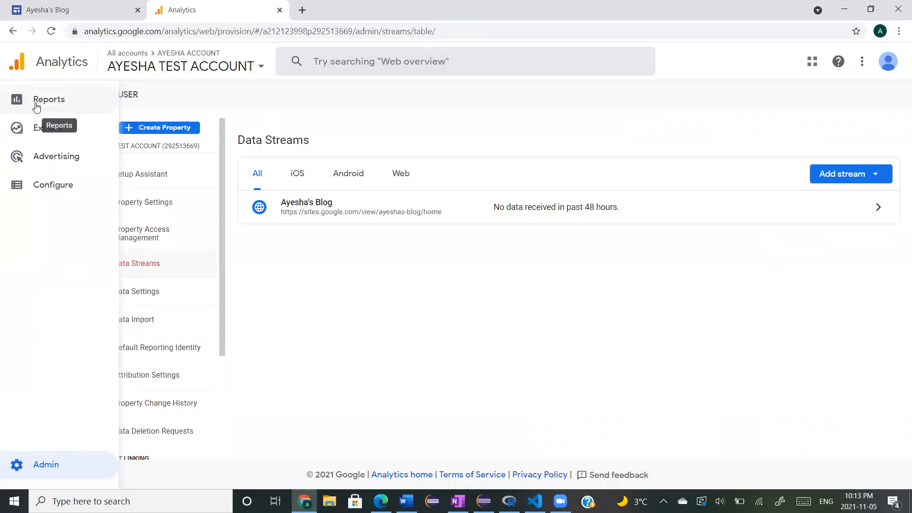
{"action": "left_click", "coordinate": [36, 103]}
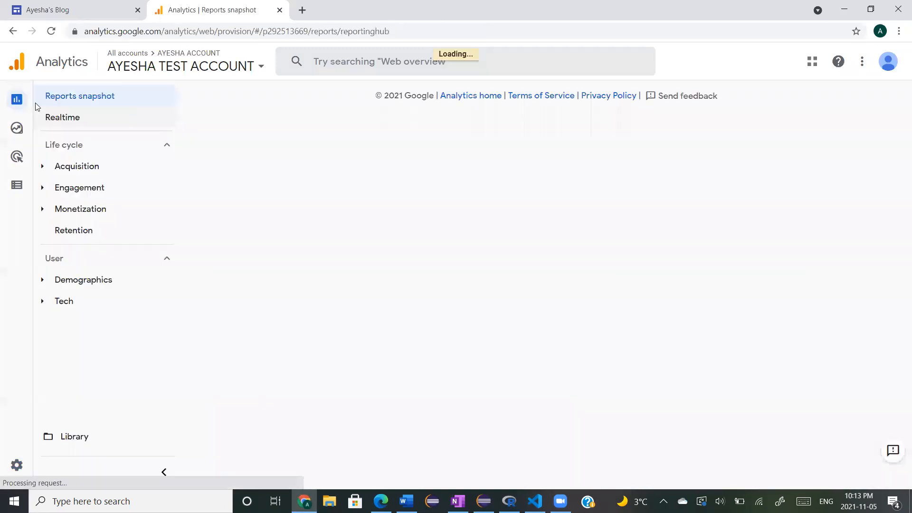
{"action": "left_click", "coordinate": [62, 119]}
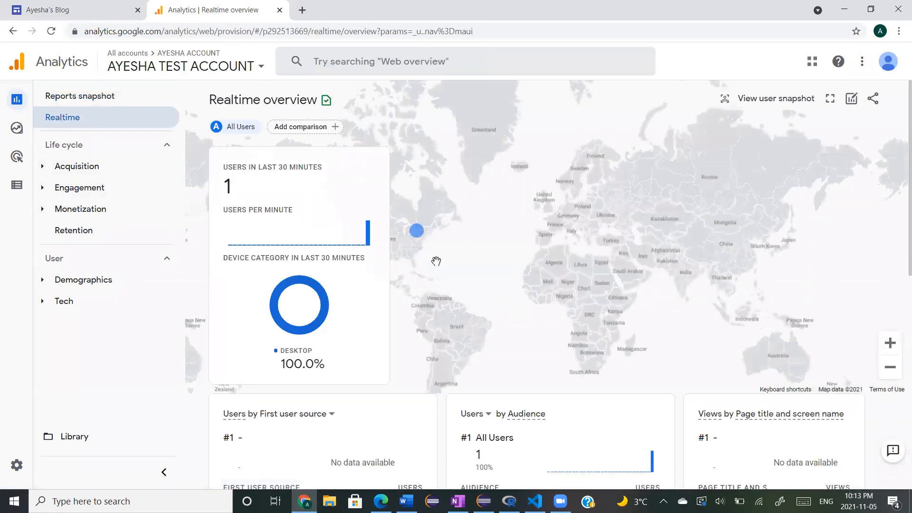
{"action": "scroll", "coordinate": [447, 270], "scroll_direction": "up", "scroll_amount": 3}
{"action": "scroll", "coordinate": [447, 270], "scroll_direction": "down", "scroll_amount": 3}
{"action": "scroll", "coordinate": [431, 272], "scroll_direction": "down", "scroll_amount": 1}
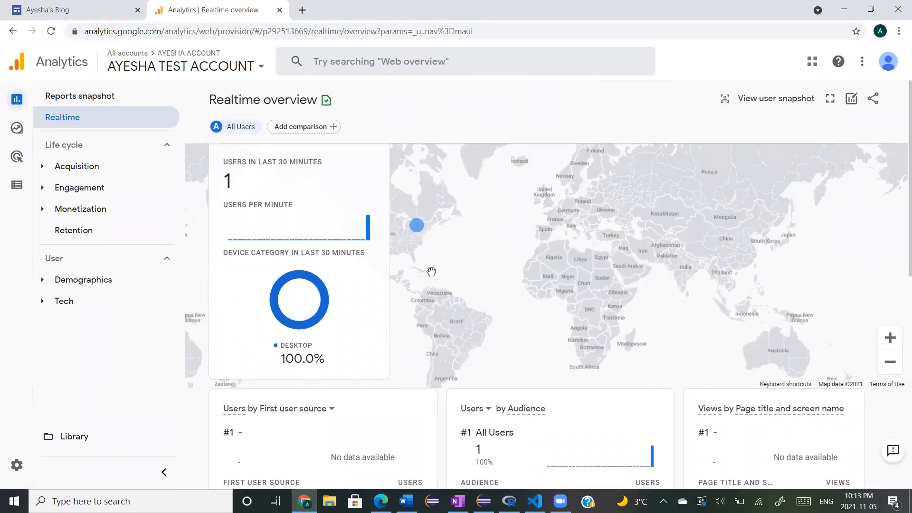
{"action": "scroll", "coordinate": [509, 227], "scroll_direction": "up", "scroll_amount": 1}
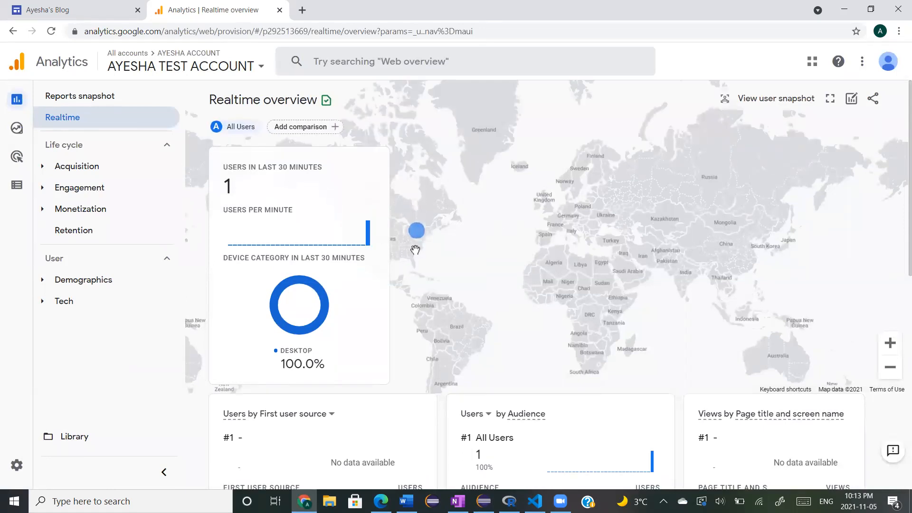
Examine the Realtime overview's cards for users by source and audience, views by page title, event counts, conversions and user properties
{"action": "scroll", "coordinate": [420, 210], "scroll_direction": "down", "scroll_amount": 2}
{"action": "scroll", "coordinate": [420, 211], "scroll_direction": "down", "scroll_amount": 2}
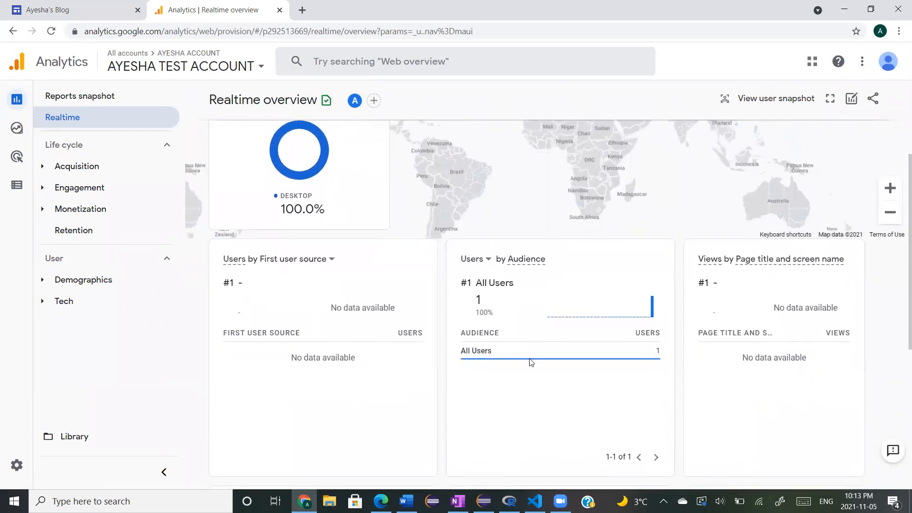
{"action": "scroll", "coordinate": [527, 361], "scroll_direction": "down", "scroll_amount": 1}
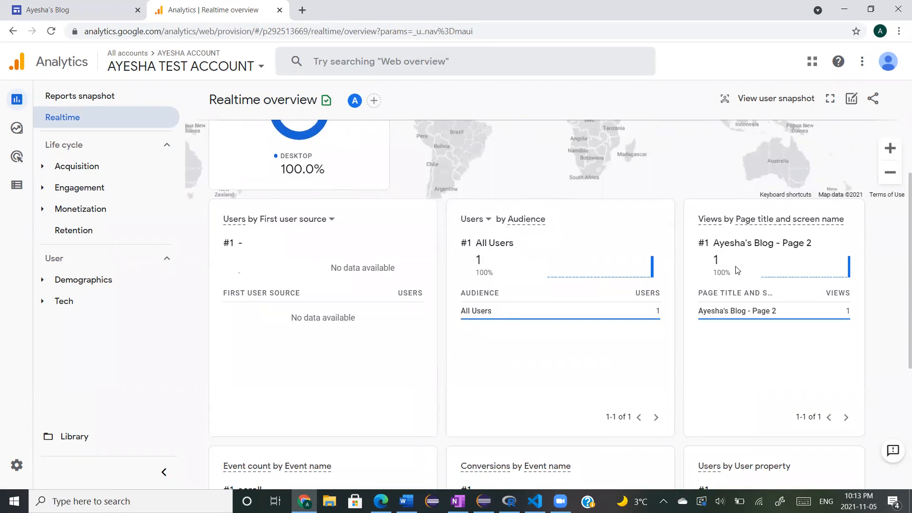
{"action": "scroll", "coordinate": [737, 266], "scroll_direction": "down", "scroll_amount": 1}
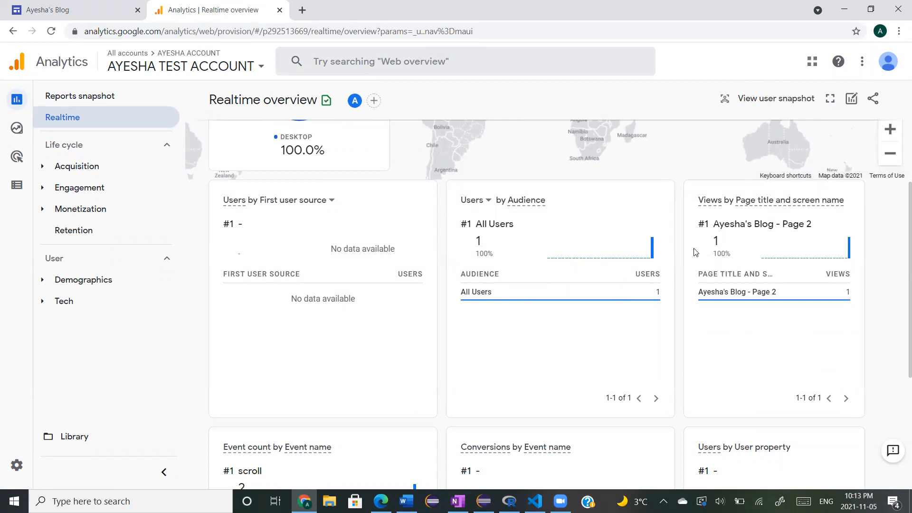
{"action": "scroll", "coordinate": [747, 264], "scroll_direction": "down", "scroll_amount": 2}
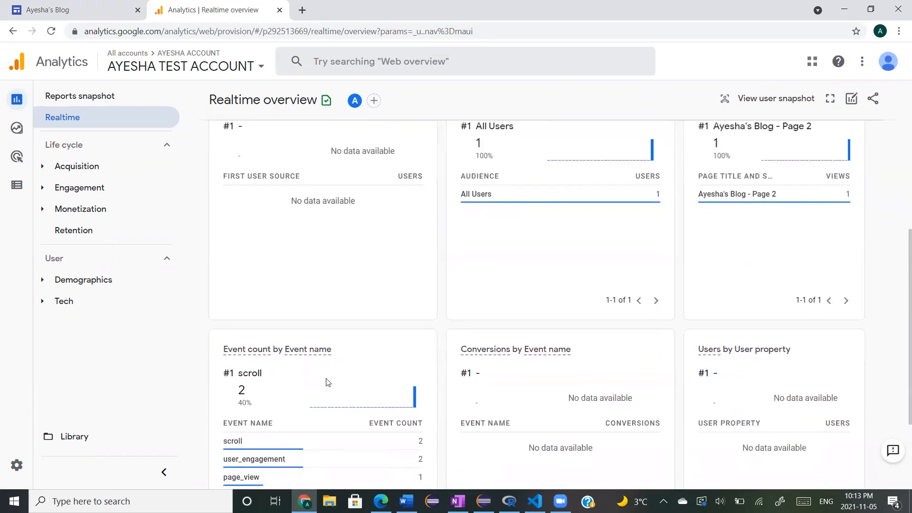
{"action": "scroll", "coordinate": [326, 382], "scroll_direction": "down", "scroll_amount": 3}
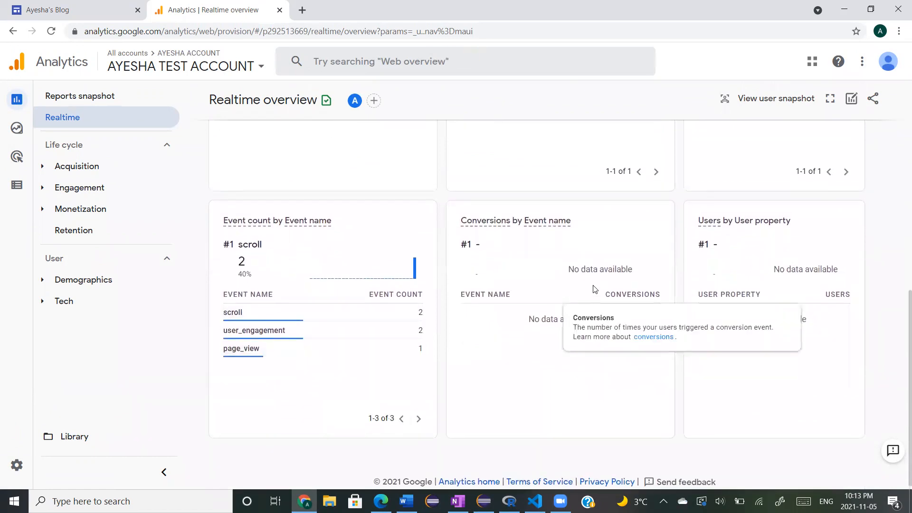
{"action": "scroll", "coordinate": [593, 289], "scroll_direction": "up", "scroll_amount": 5}
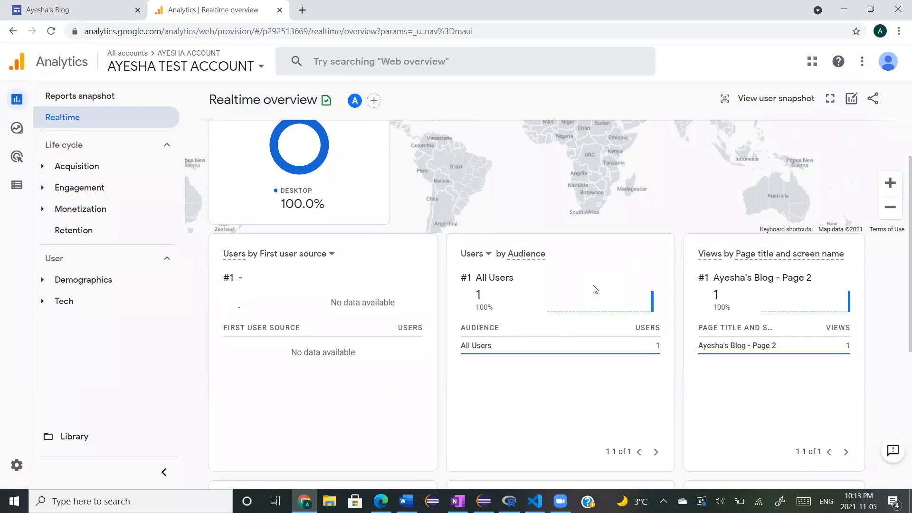
{"action": "scroll", "coordinate": [594, 289], "scroll_direction": "up", "scroll_amount": 3}
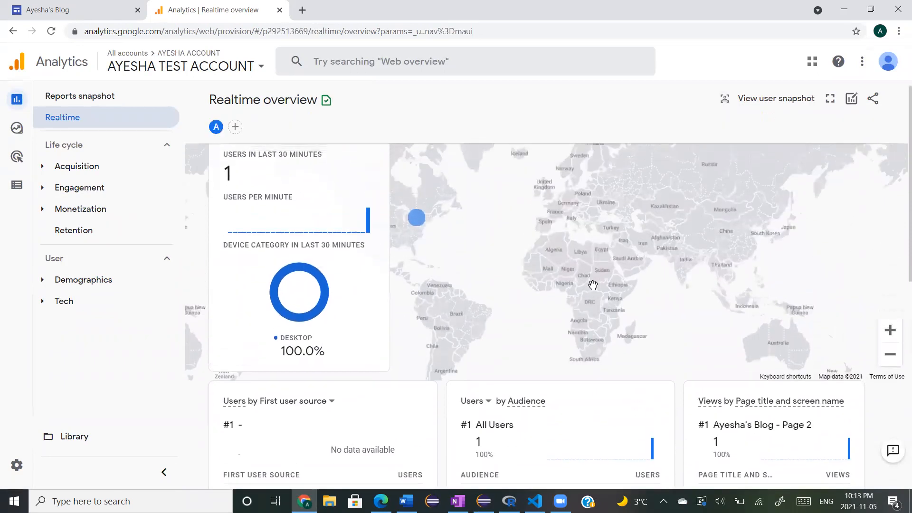